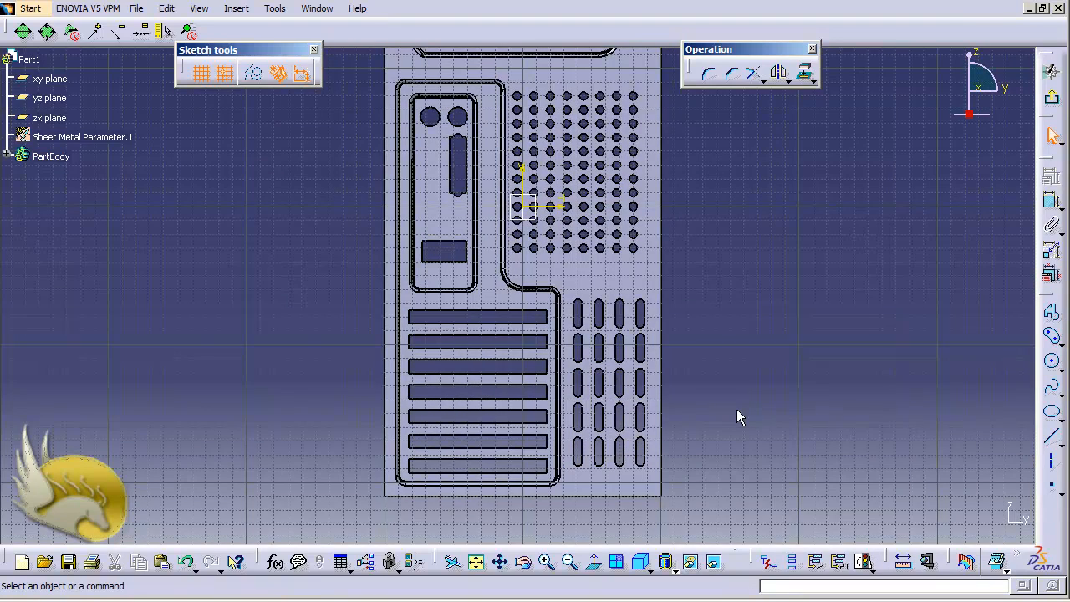
Sketch a horizontal line about 90 mm long between the two uppermost wide slots and dimension its length.
{"action": "scroll", "coordinate": [737, 409], "scroll_direction": "up", "scroll_amount": 6}
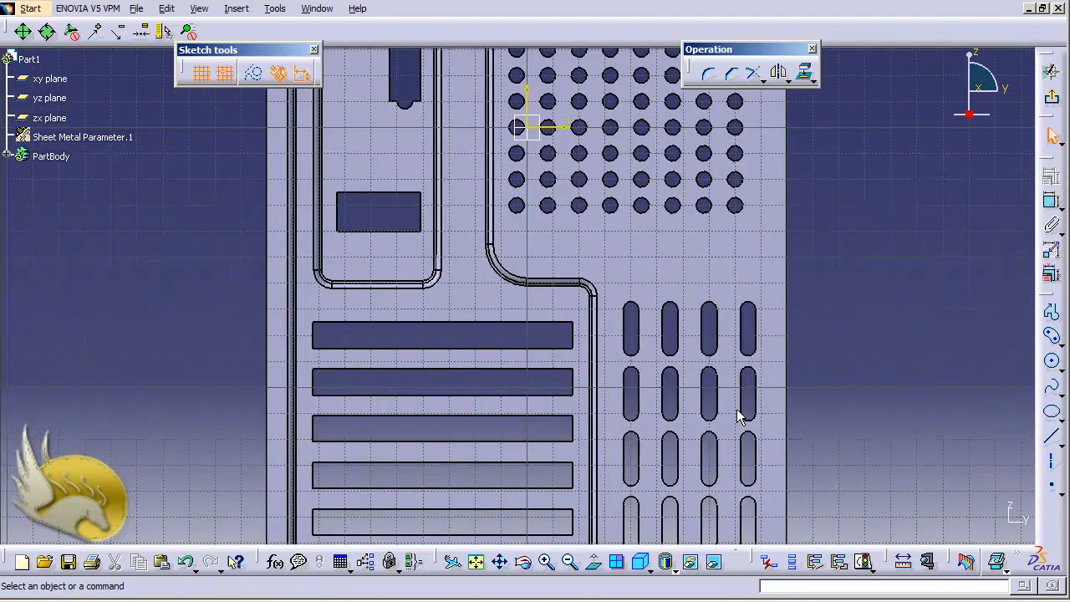
{"action": "scroll", "coordinate": [739, 416], "scroll_direction": "up", "scroll_amount": 1}
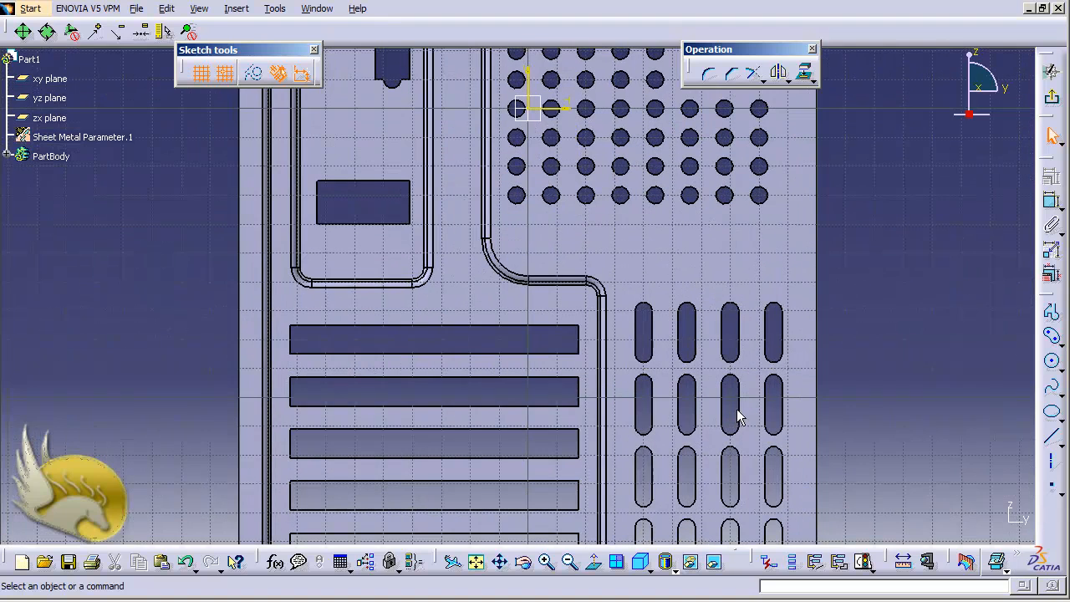
{"action": "left_click", "coordinate": [1056, 443]}
{"action": "left_click", "coordinate": [299, 367]}
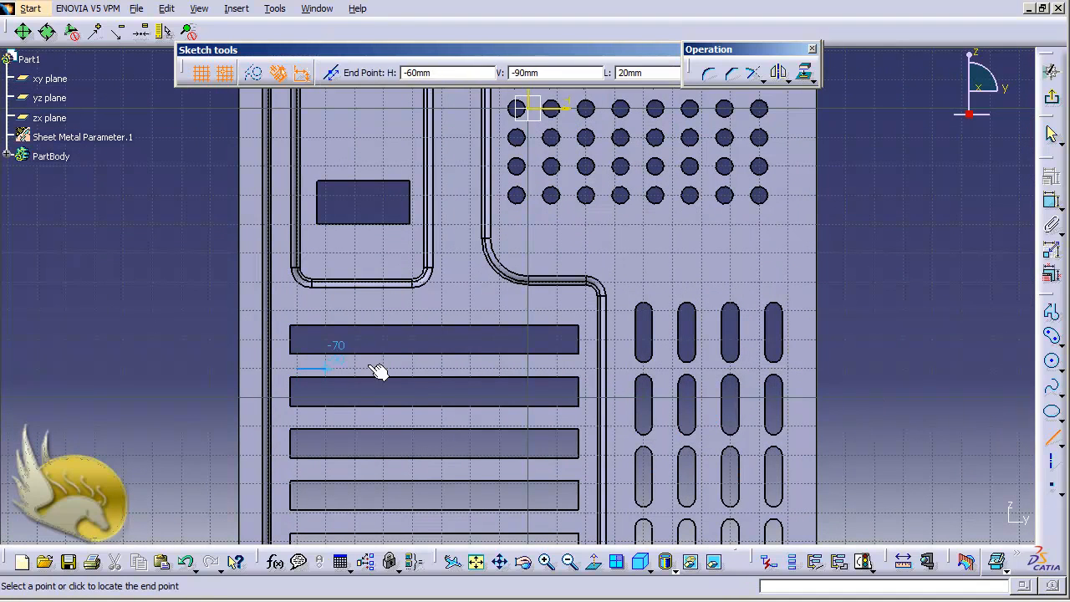
{"action": "left_click", "coordinate": [556, 368]}
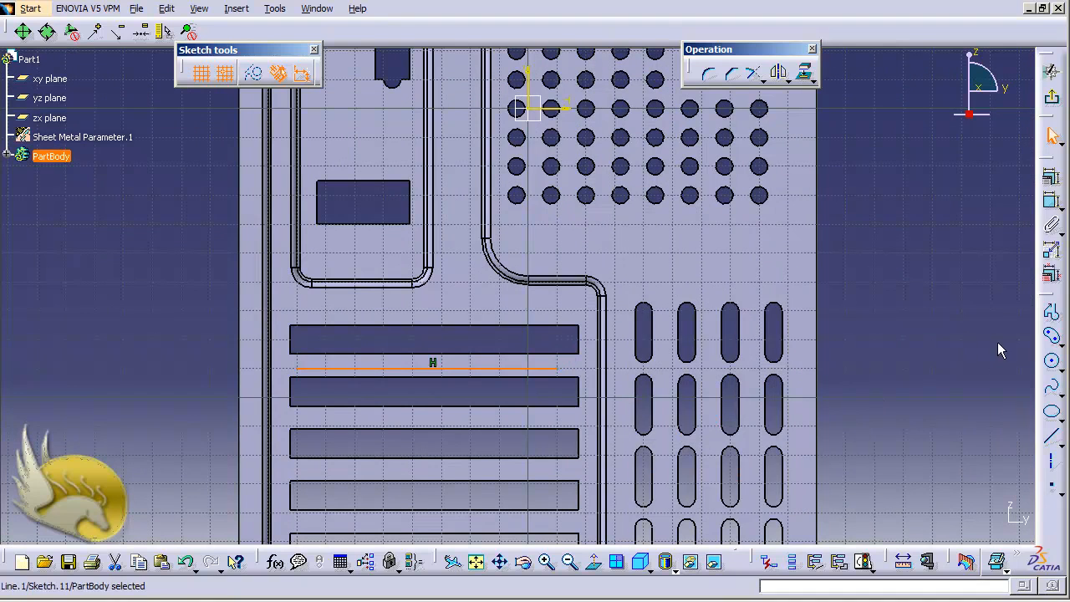
{"action": "left_click", "coordinate": [1052, 201]}
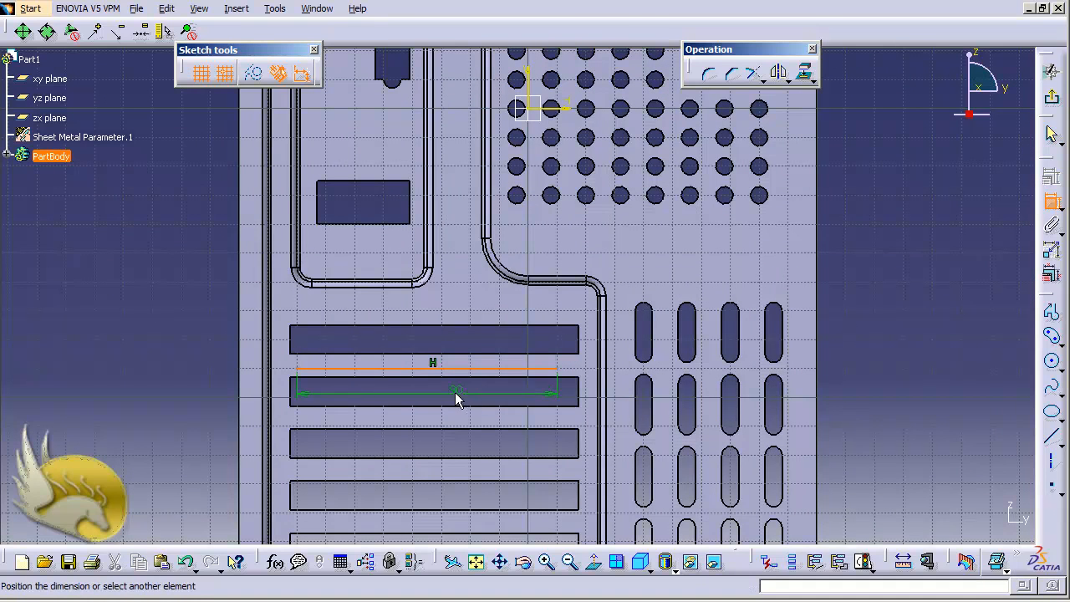
{"action": "left_click", "coordinate": [445, 400]}
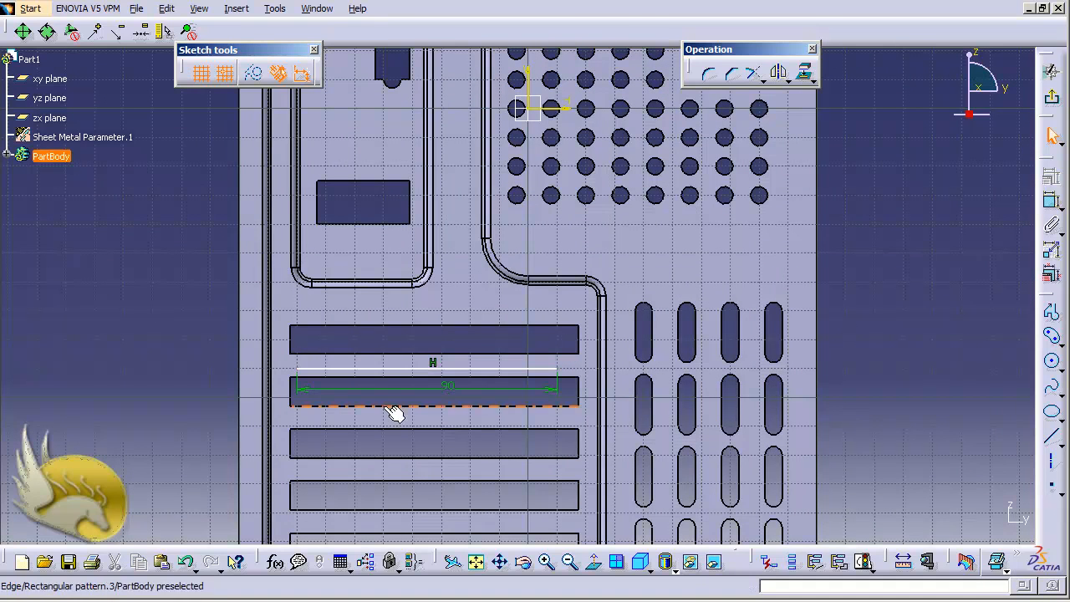
Dimension the line's left endpoint from the sketch's vertical axis and set the distance to 77.5 mm.
{"action": "left_click", "coordinate": [299, 369]}
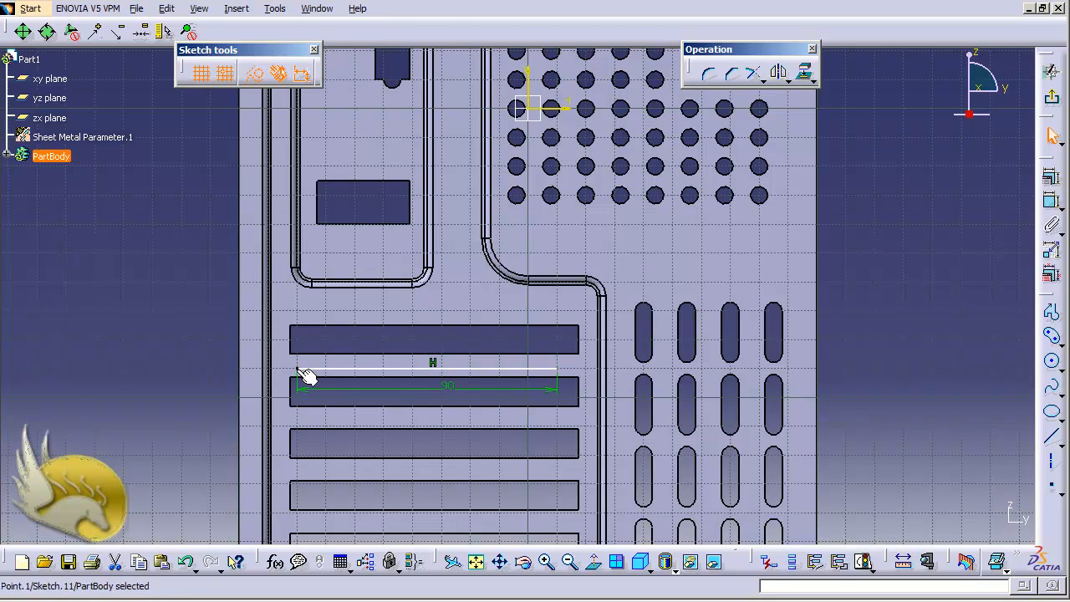
{"action": "left_click", "coordinate": [532, 92], "text": "ctrl"}
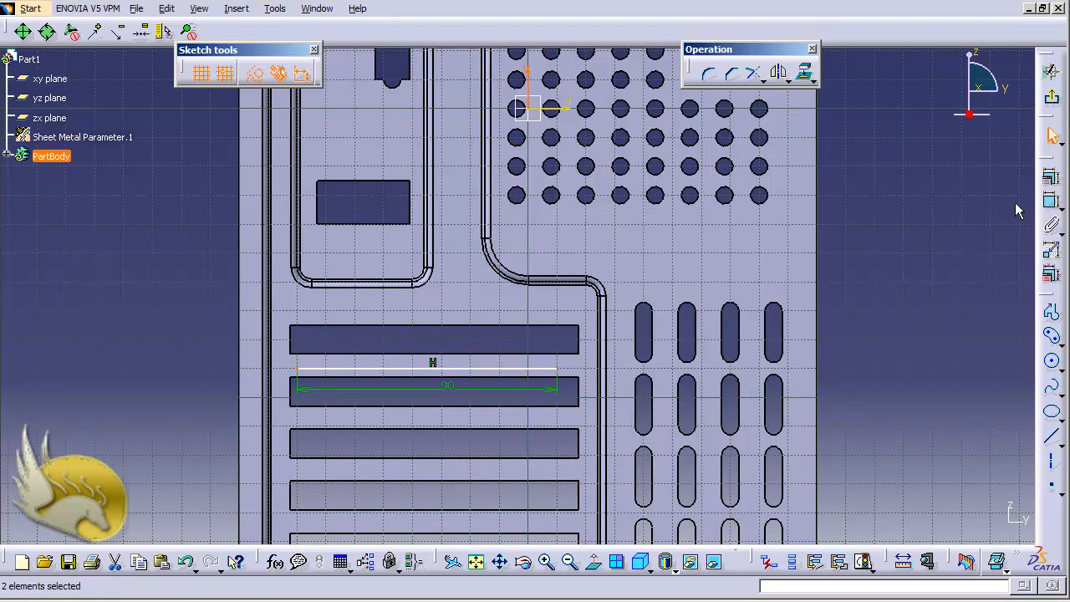
{"action": "left_click", "coordinate": [1052, 201]}
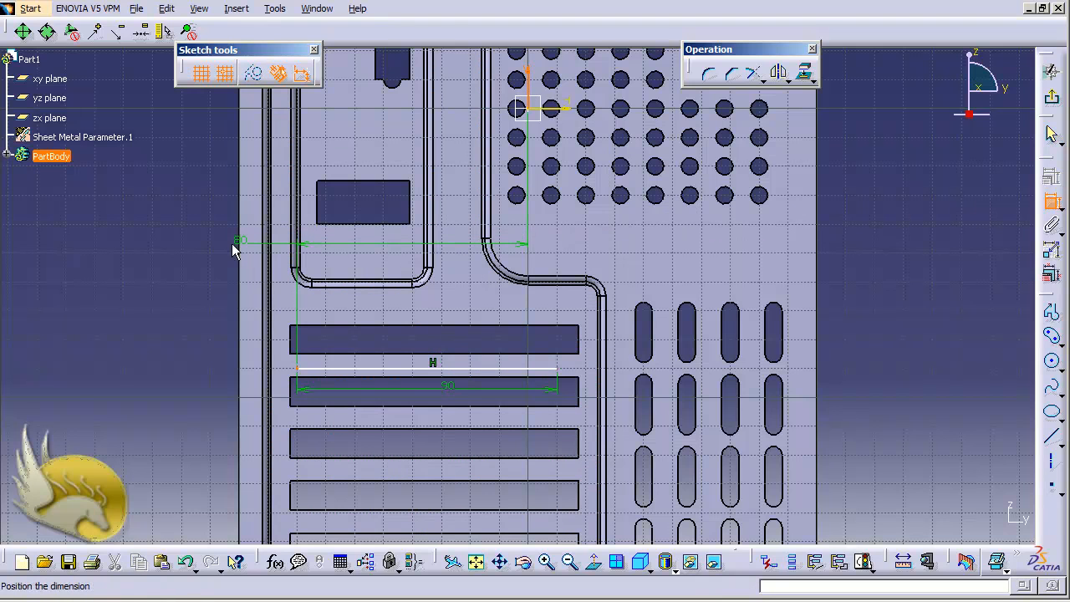
{"action": "left_click", "coordinate": [206, 242]}
{"action": "double_click", "coordinate": [205, 242]}
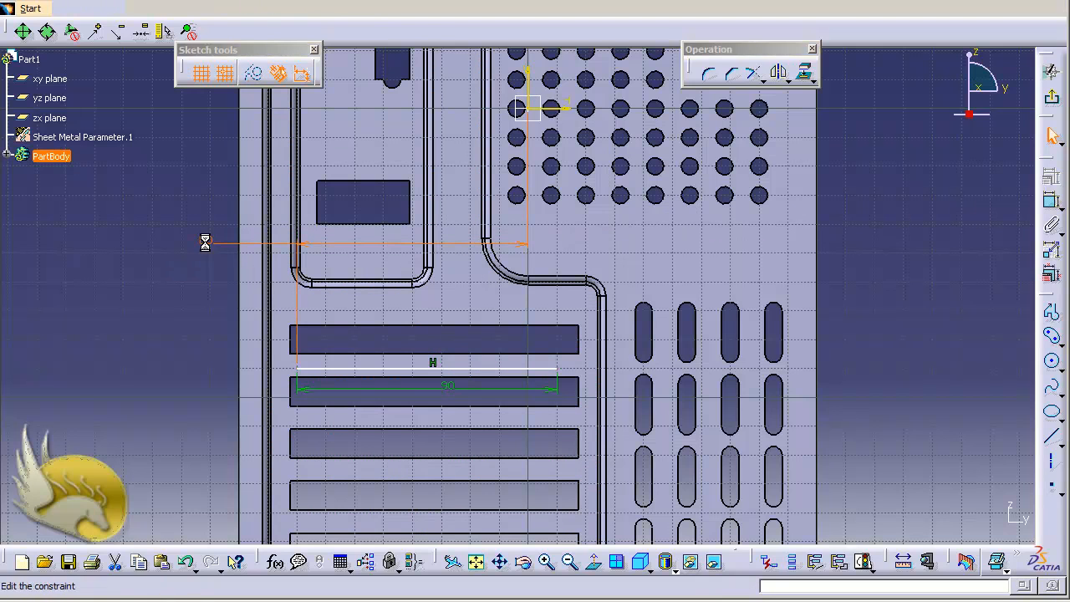
{"action": "type", "text": "77.5"}
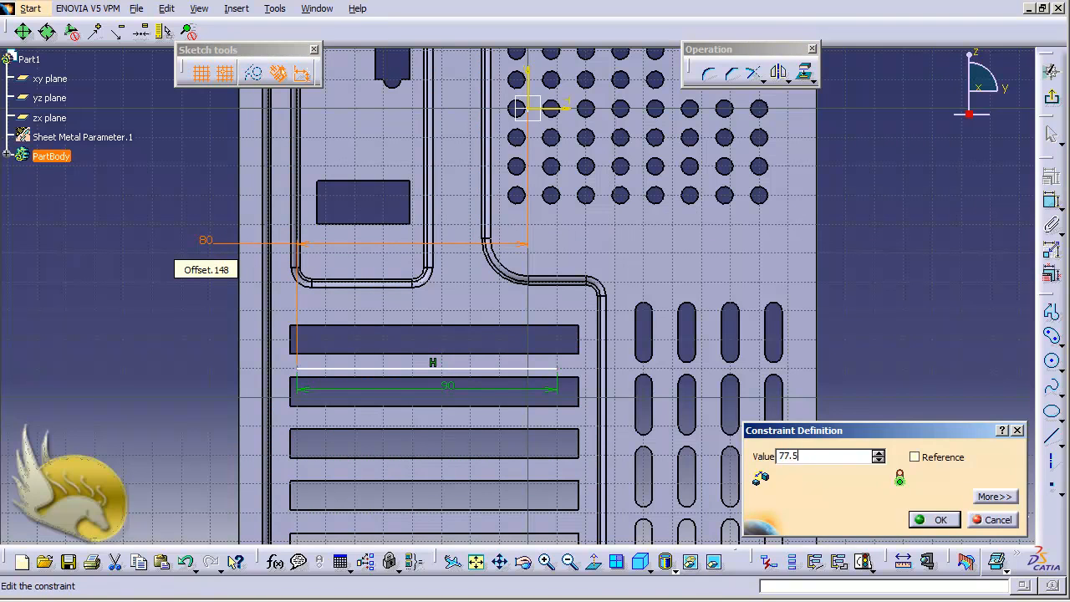
{"action": "key", "text": "Return"}
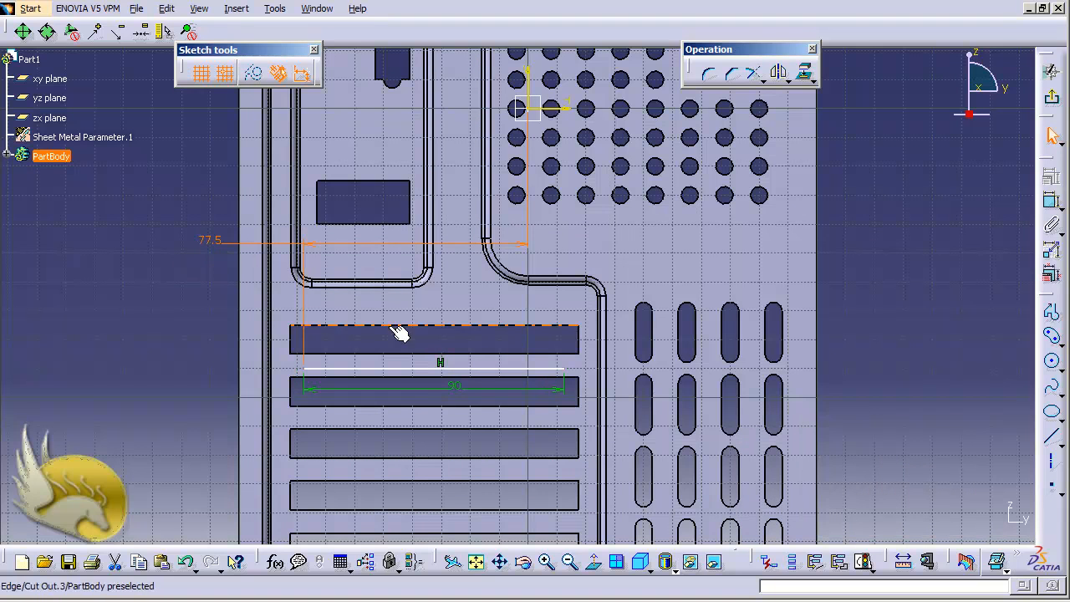
Dimension the line from the sketch's horizontal axis, set the distance to 89 mm, and exit the sketch.
{"action": "left_click", "coordinate": [400, 373]}
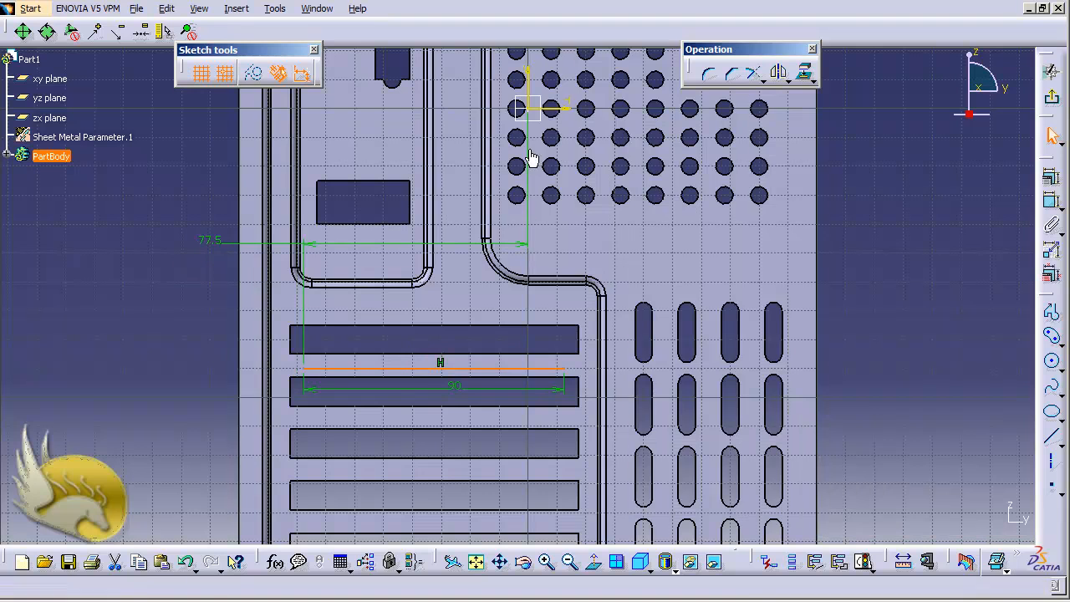
{"action": "left_click", "coordinate": [542, 109], "text": "ctrl"}
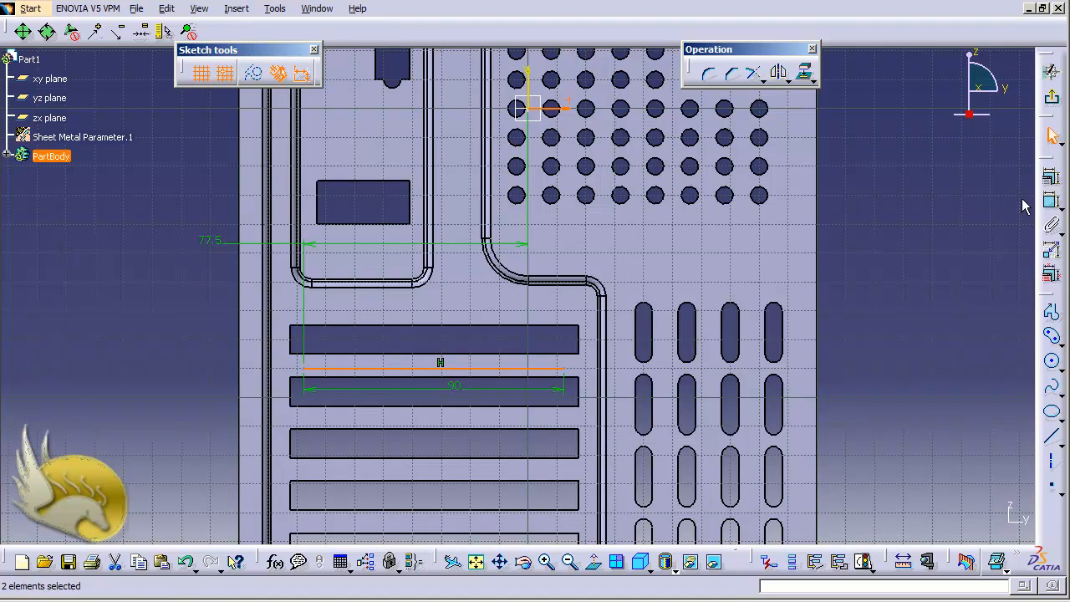
{"action": "left_click", "coordinate": [1052, 203]}
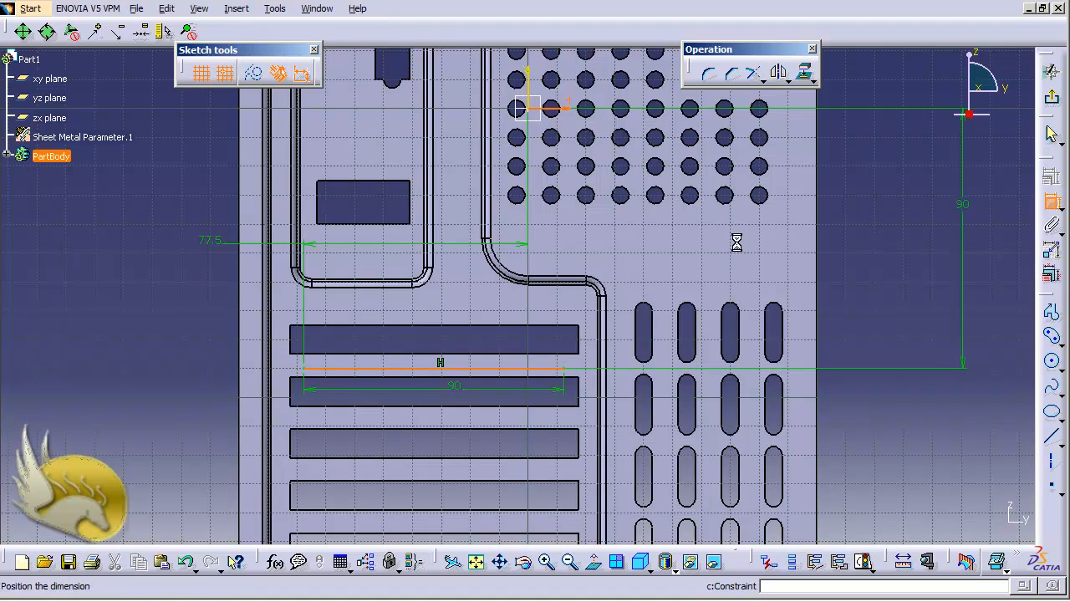
{"action": "left_click", "coordinate": [186, 235]}
{"action": "double_click", "coordinate": [178, 231]}
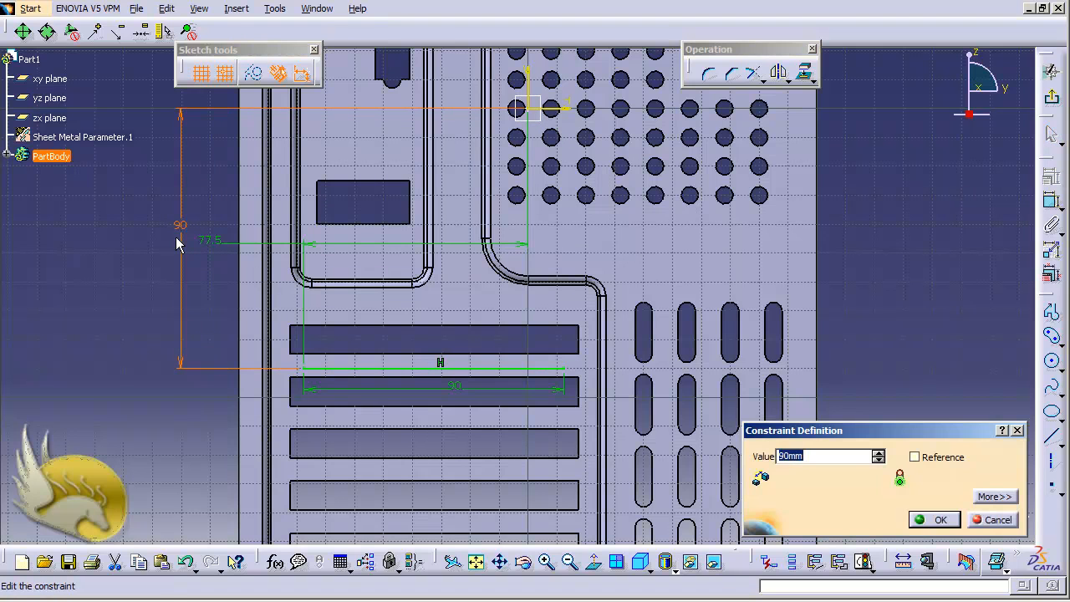
{"action": "type", "text": "89"}
{"action": "key", "text": "Return"}
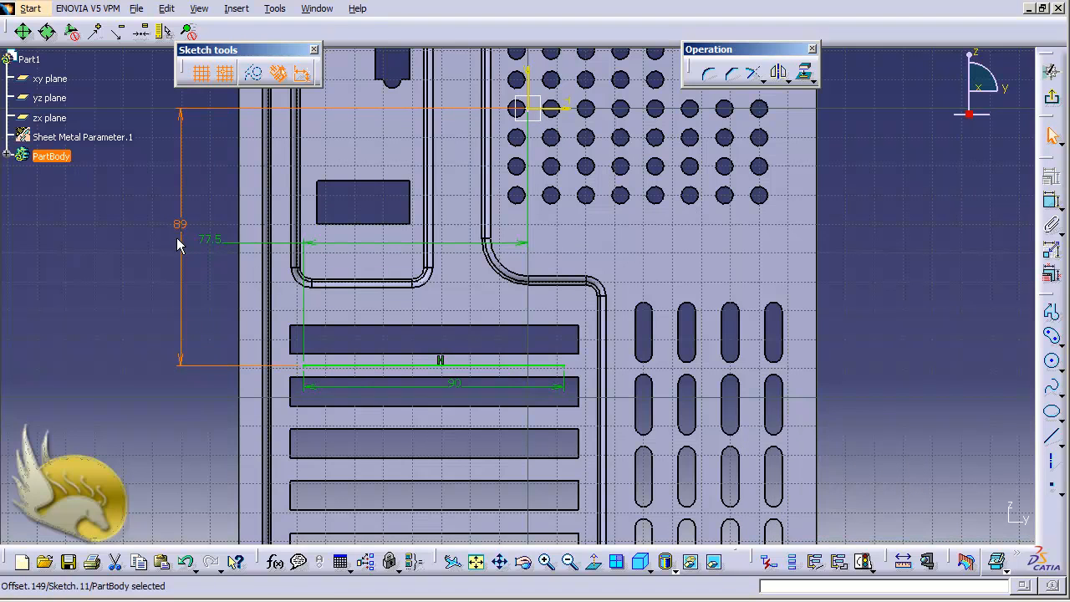
{"action": "left_click", "coordinate": [1052, 97]}
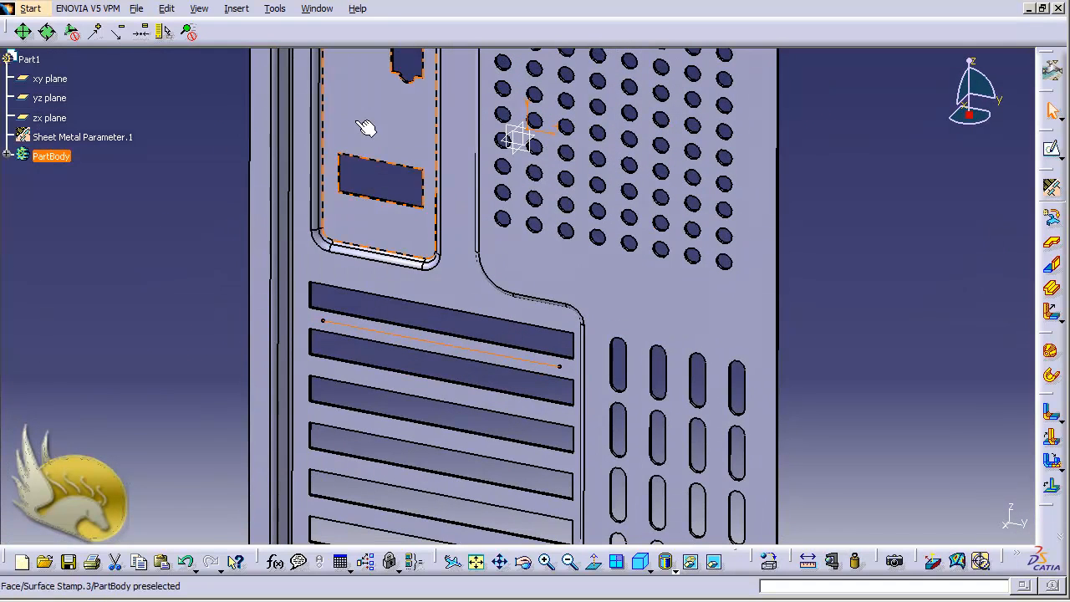
Create a curve stamp along the sketched line in the reversed direction, with a height of 1 mm and a length of 4 mm.
{"action": "left_click", "coordinate": [237, 9]}
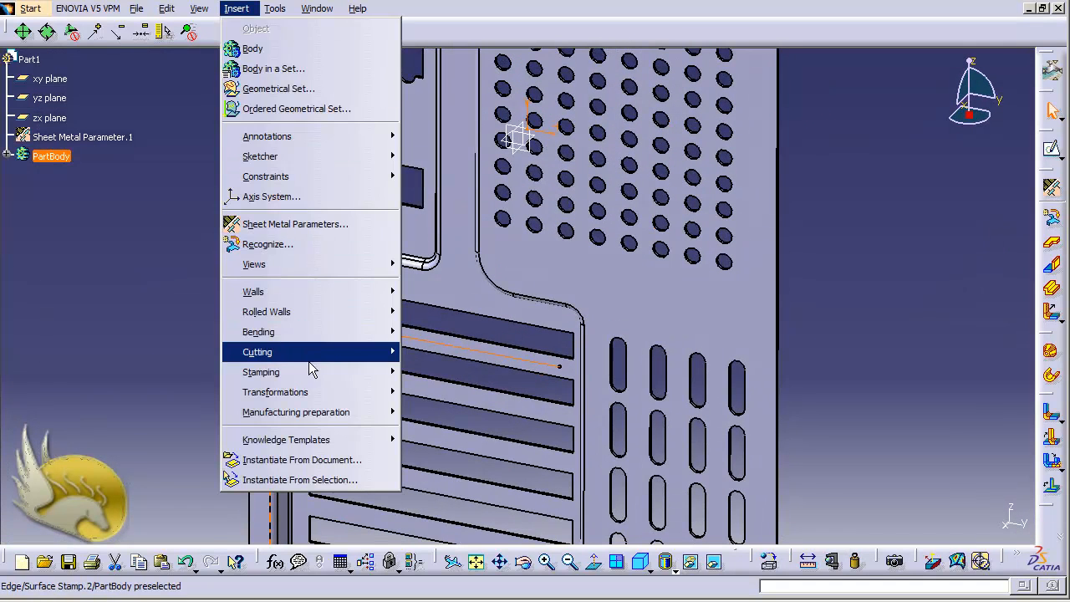
{"action": "mouse_move", "coordinate": [284, 372]}
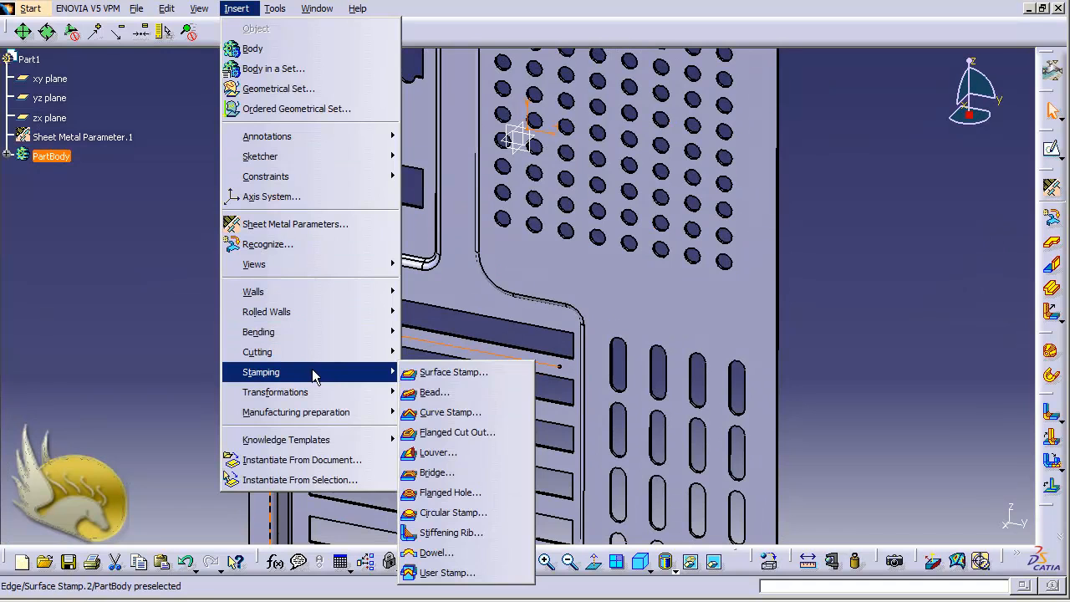
{"action": "left_click", "coordinate": [483, 417]}
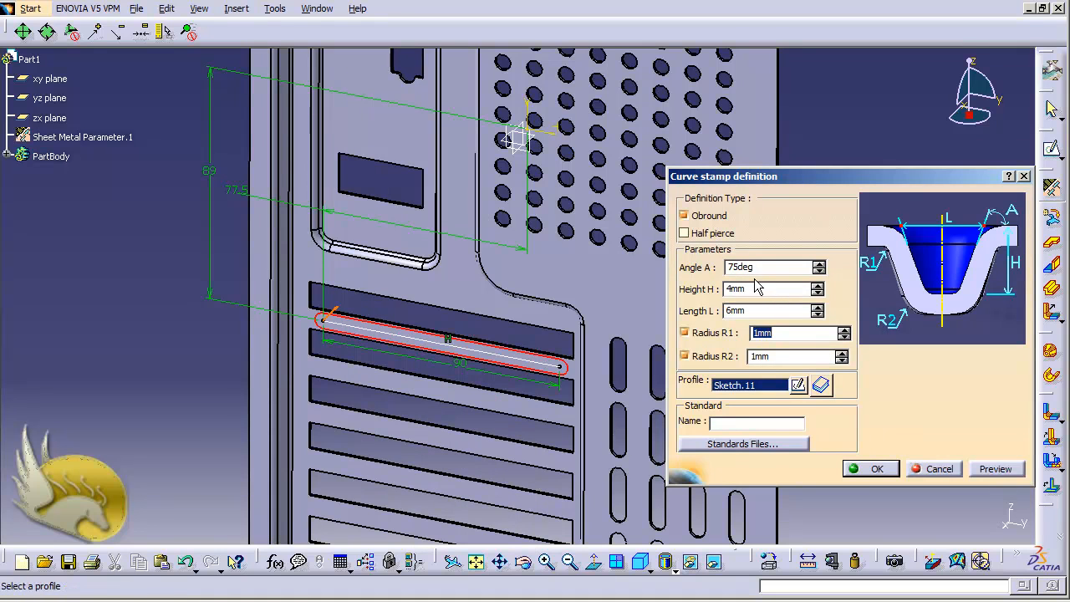
{"action": "left_click", "coordinate": [327, 324]}
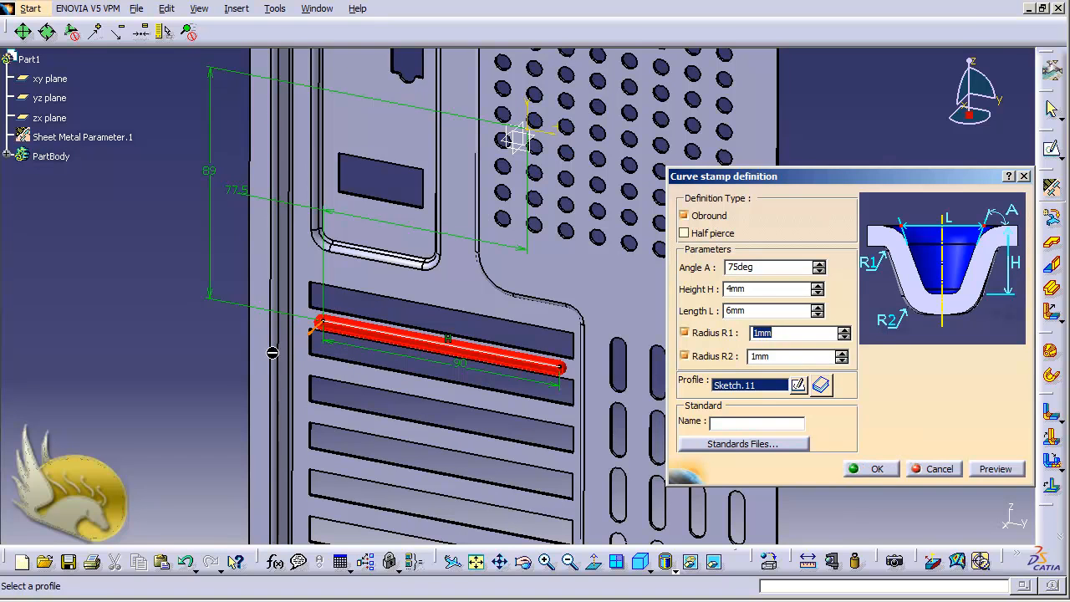
{"action": "double_click", "coordinate": [765, 289]}
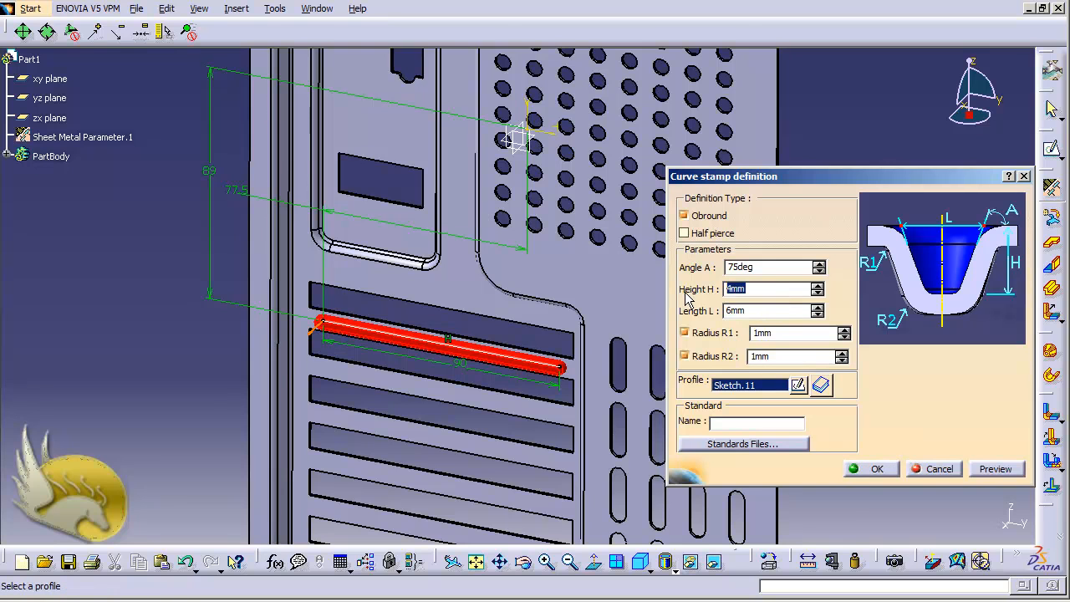
{"action": "type", "text": "1"}
{"action": "key", "text": "Tab"}
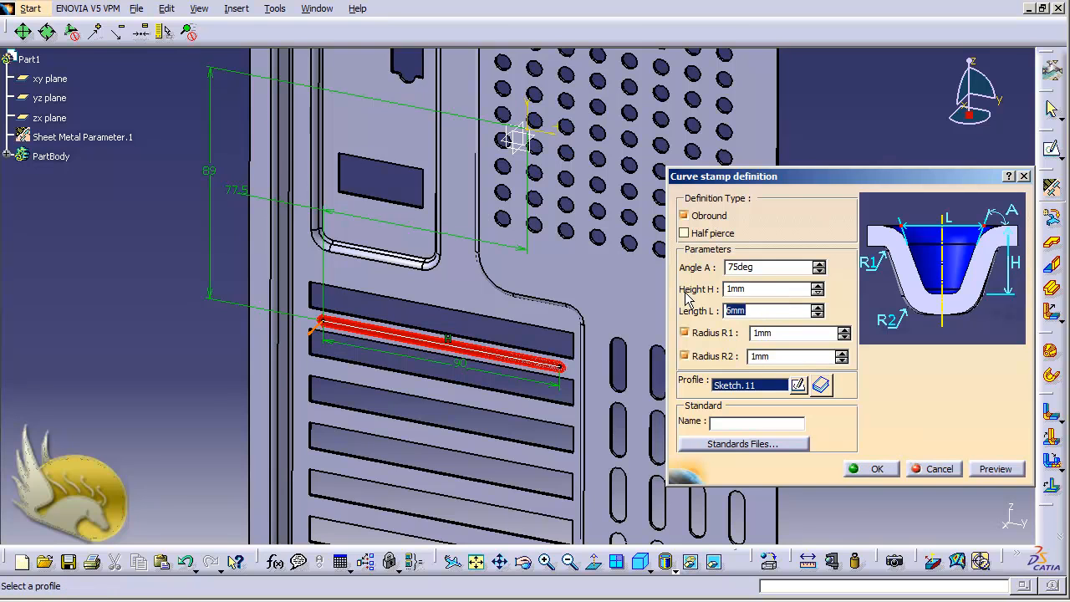
{"action": "key", "text": "Tab"}
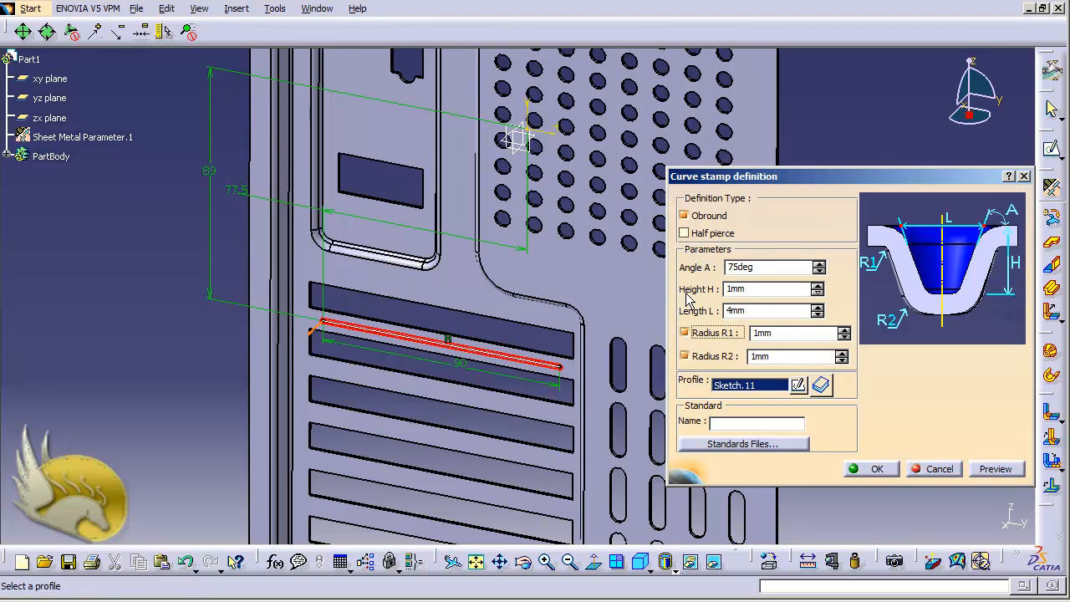
{"action": "left_click", "coordinate": [878, 468]}
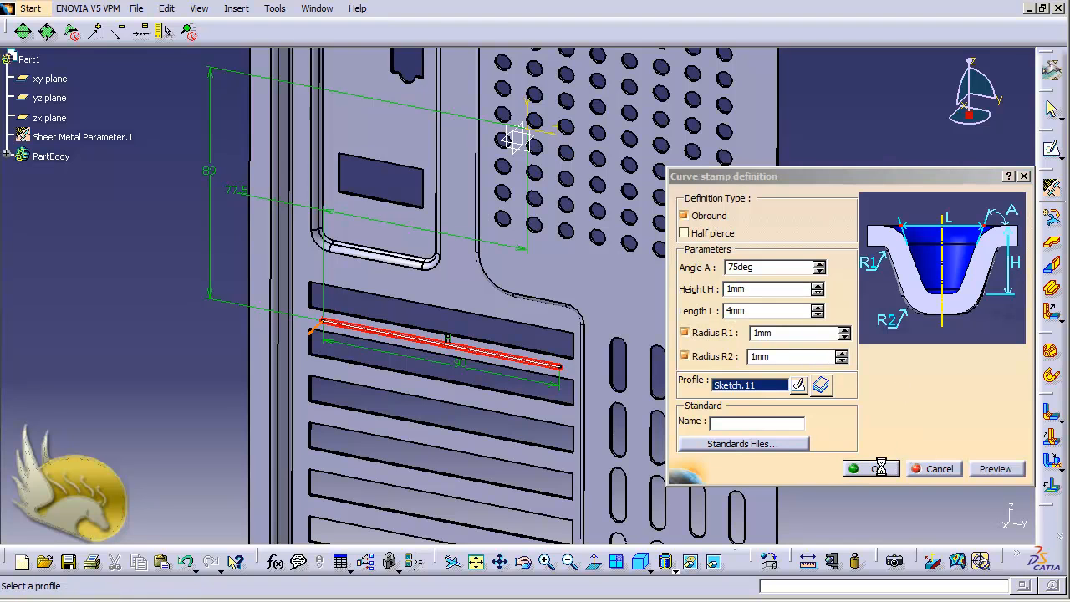
{"action": "left_click", "coordinate": [819, 400]}
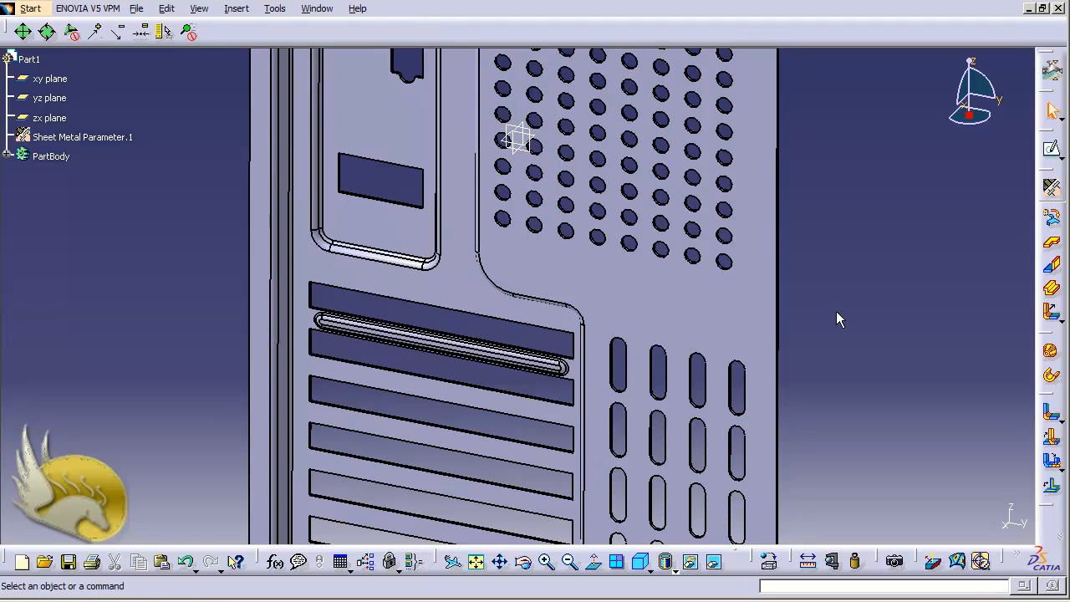
Create a rectangular pattern of the curve stamp with 6 instances spaced 18 mm, using the panel's right vertical edge as reference direction.
{"action": "key", "text": "ctrl+Page_Down"}
{"action": "key", "text": "ctrl+Page_Down"}
{"action": "key", "text": "ctrl+Page_Down"}
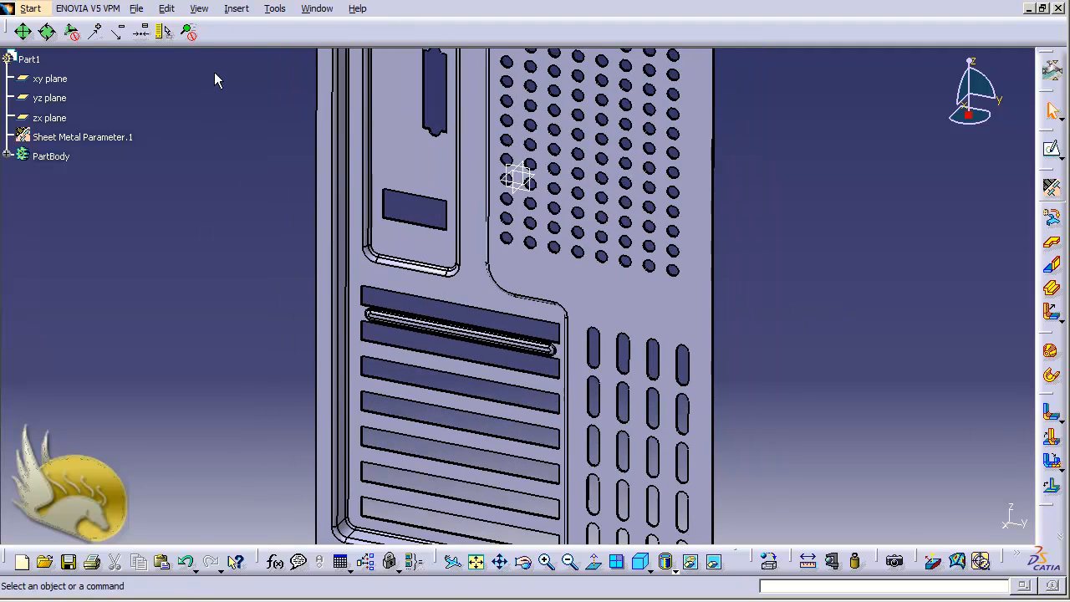
{"action": "left_click", "coordinate": [235, 9]}
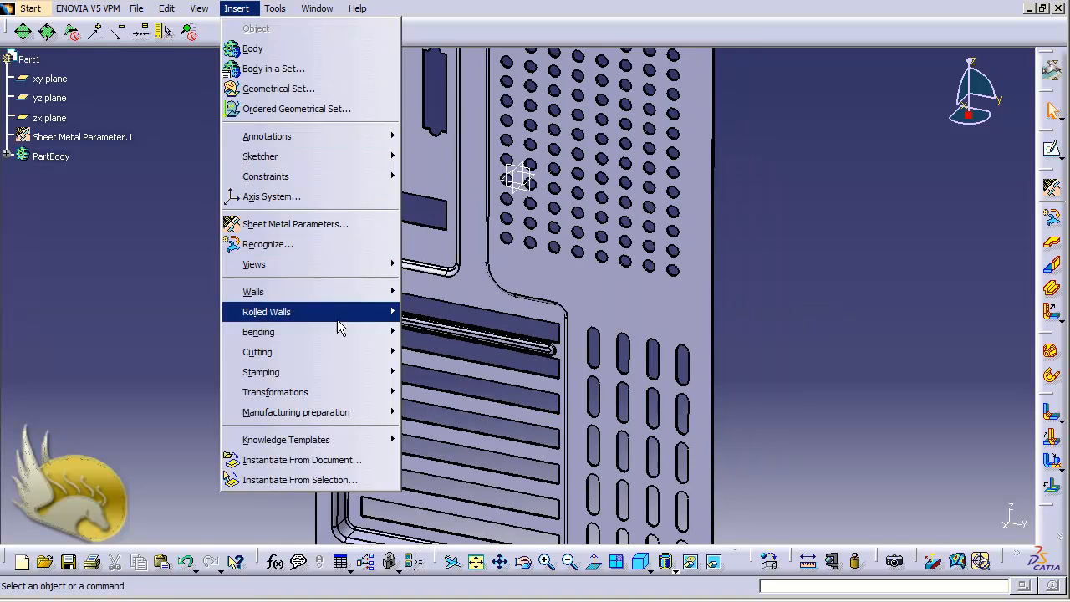
{"action": "mouse_move", "coordinate": [375, 392]}
{"action": "left_click", "coordinate": [468, 409]}
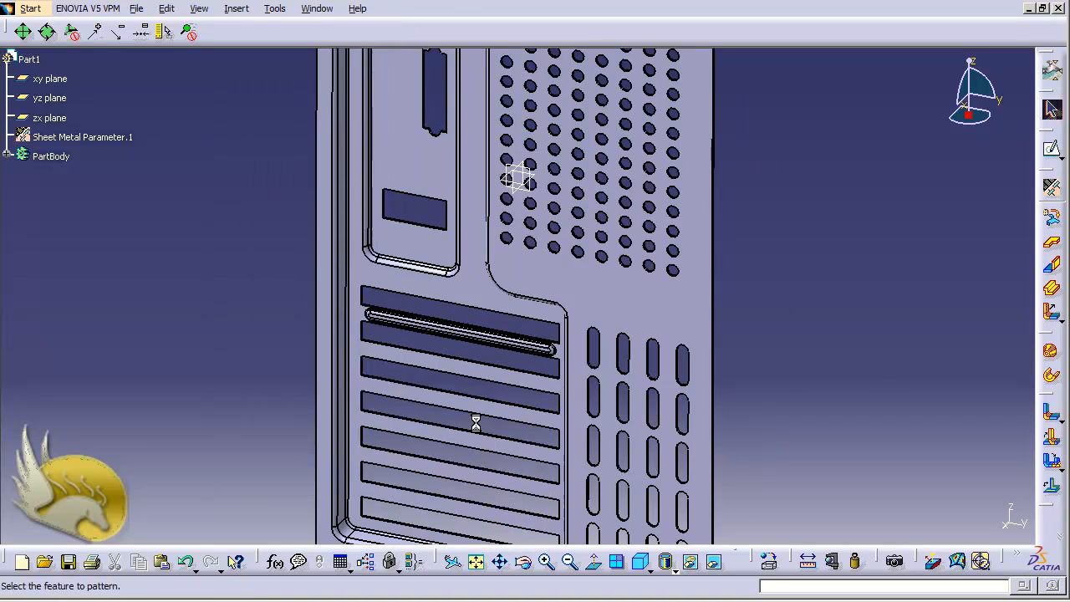
{"action": "left_click", "coordinate": [558, 362]}
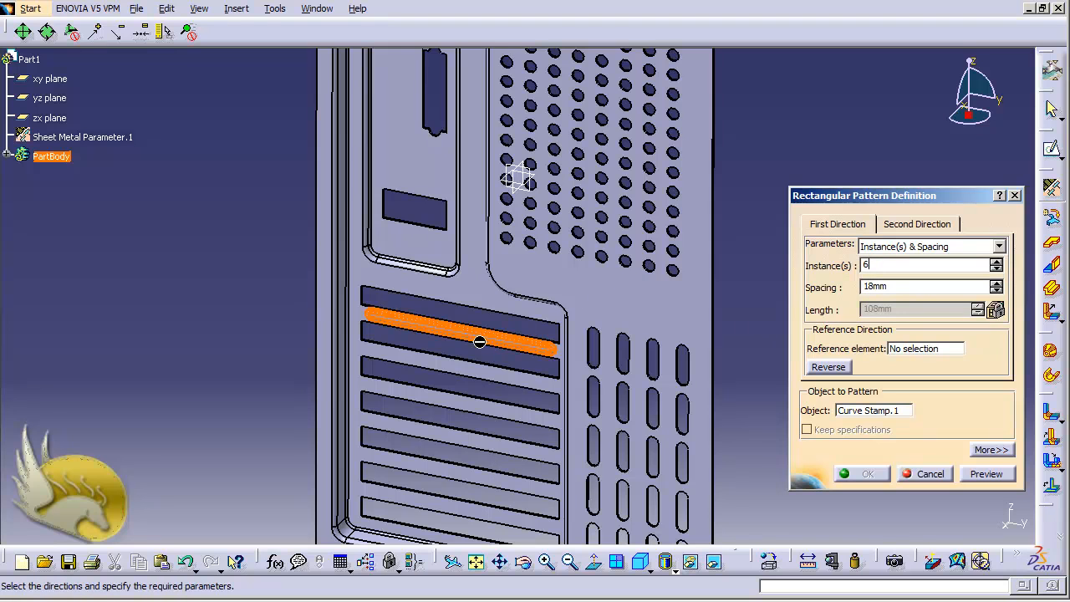
{"action": "key", "text": "Return"}
{"action": "left_click", "coordinate": [910, 349]}
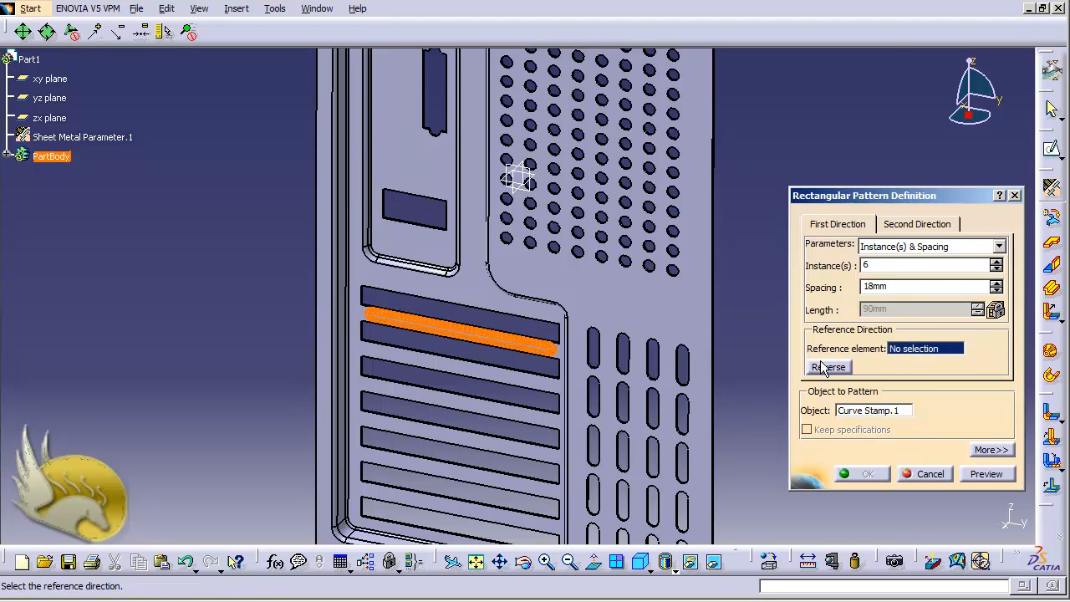
{"action": "left_click", "coordinate": [715, 354]}
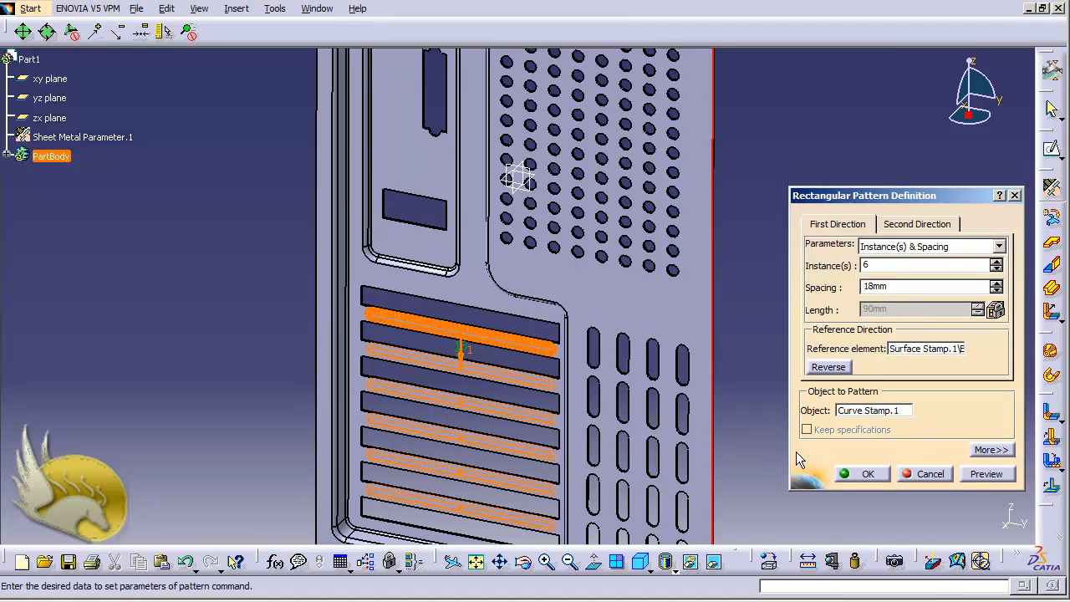
{"action": "left_click", "coordinate": [850, 475]}
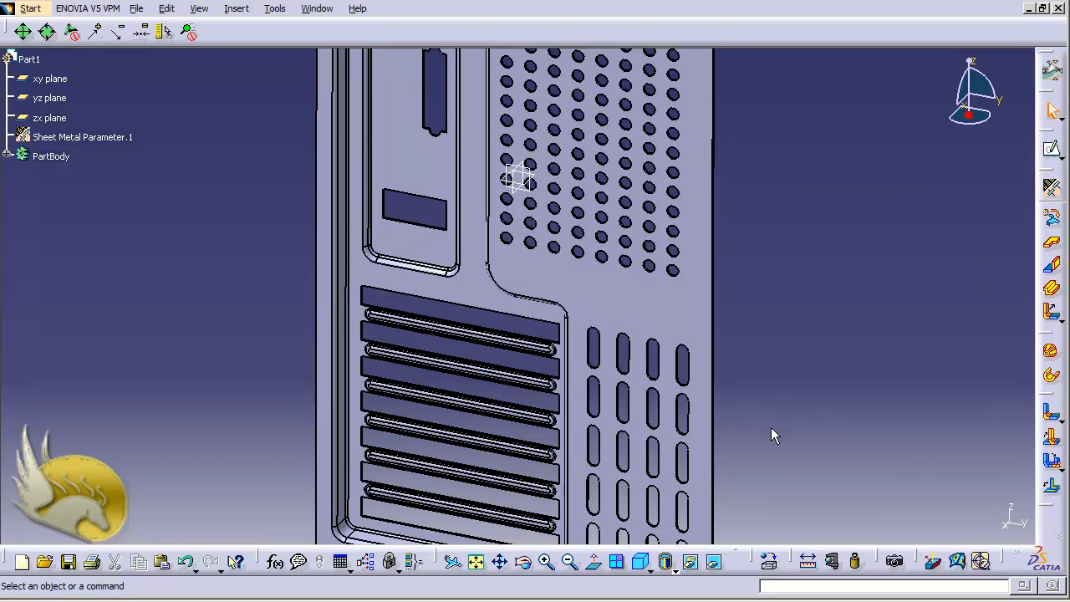
{"action": "key", "text": "shift+Up"}
{"action": "key", "text": "shift+Up"}
{"action": "key", "text": "shift+Up"}
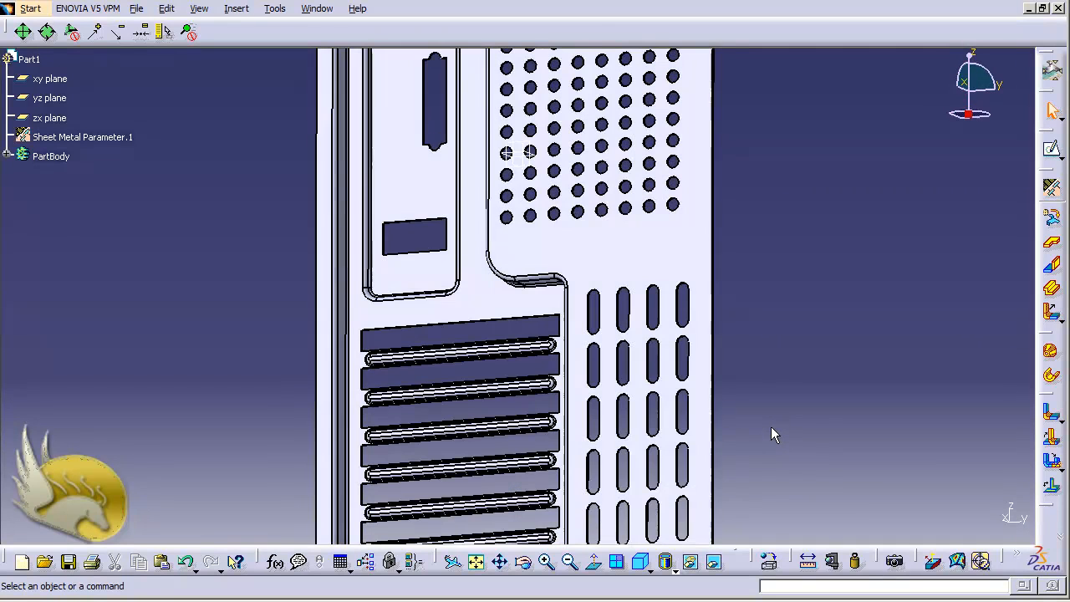
Open a sketch on the flat face inside the large surface stamp at the upper end of the panel.
{"action": "key", "text": "shift+Down"}
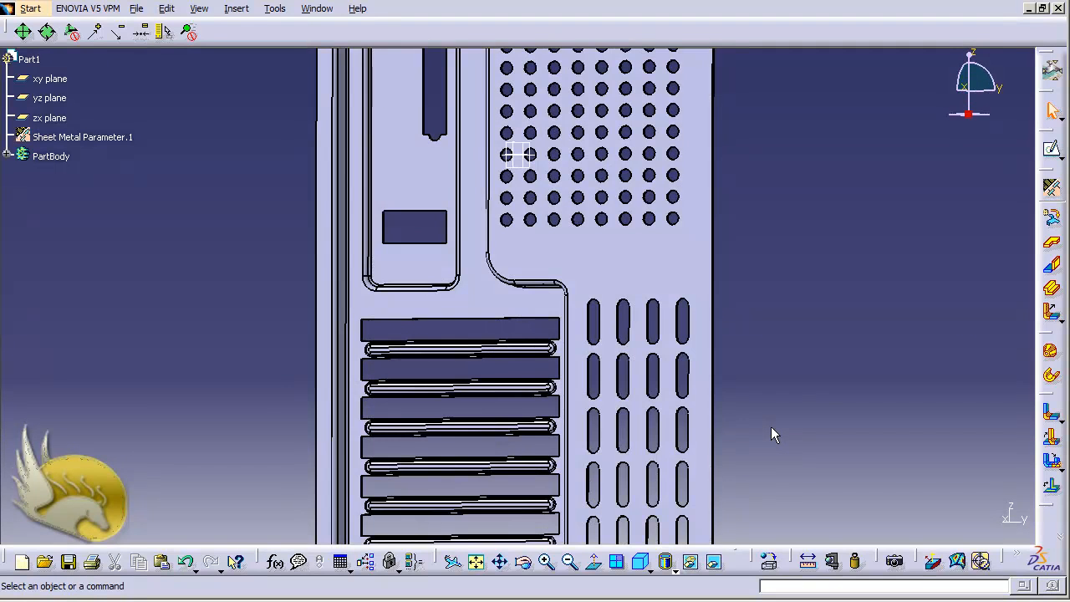
{"action": "key", "text": "ctrl+Up"}
{"action": "key", "text": "ctrl+Down"}
{"action": "key", "text": "ctrl+Down"}
{"action": "key", "text": "ctrl+Down"}
{"action": "key", "text": "ctrl+Down"}
{"action": "key", "text": "ctrl+Down"}
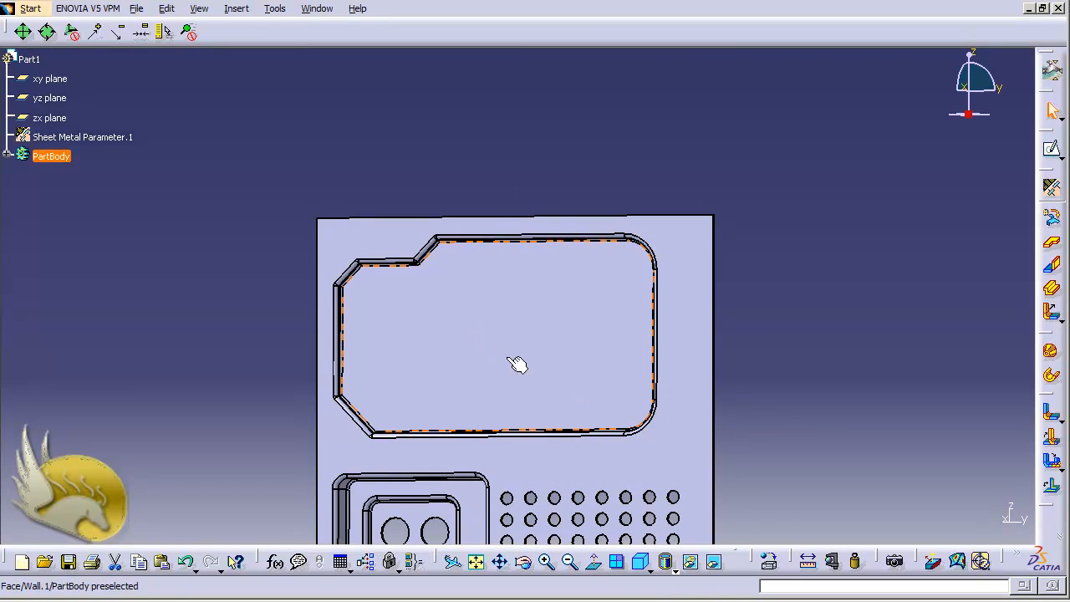
{"action": "left_click", "coordinate": [587, 350]}
{"action": "left_click", "coordinate": [1051, 151]}
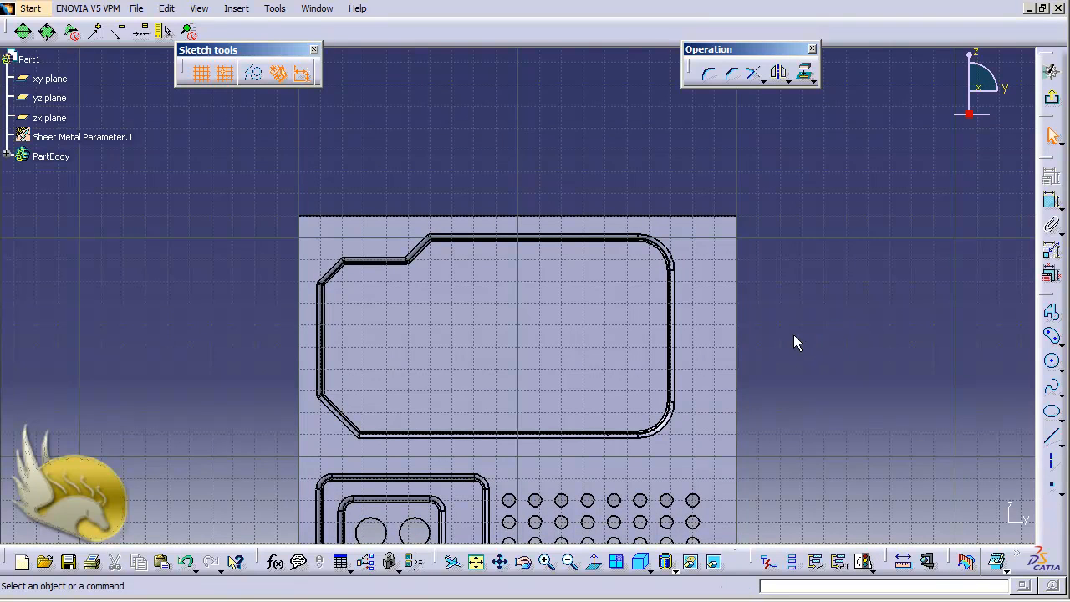
Draw a horizontal axis and a vertical axis crossing it near the middle of the large stamp's face.
{"action": "scroll", "coordinate": [793, 336], "scroll_direction": "up", "scroll_amount": 4, "text": "ctrl"}
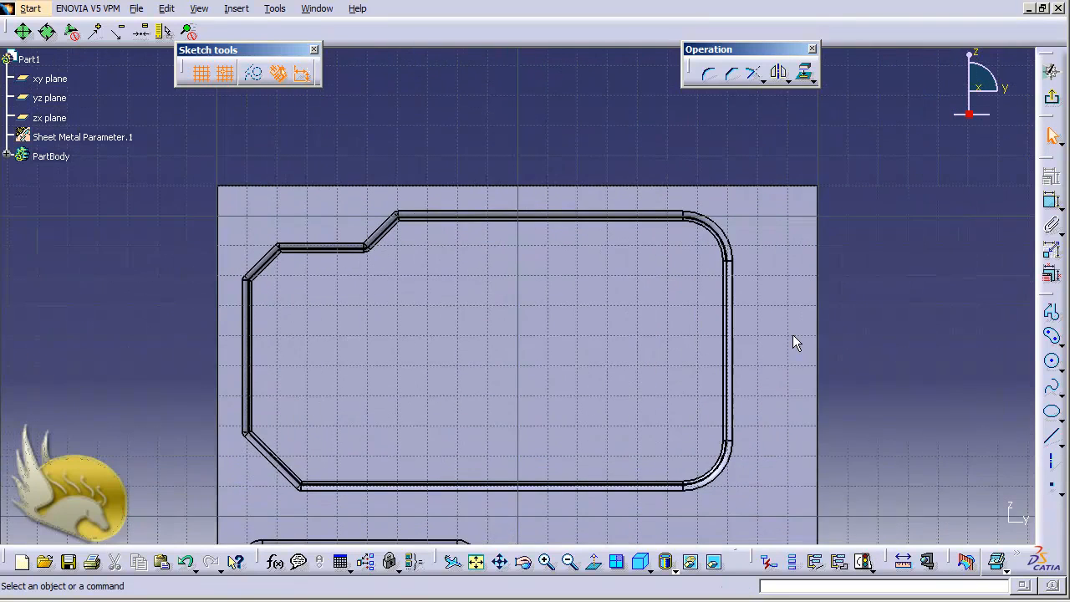
{"action": "scroll", "coordinate": [793, 336], "scroll_direction": "up", "scroll_amount": 1}
{"action": "scroll", "coordinate": [793, 336], "scroll_direction": "down", "scroll_amount": 2}
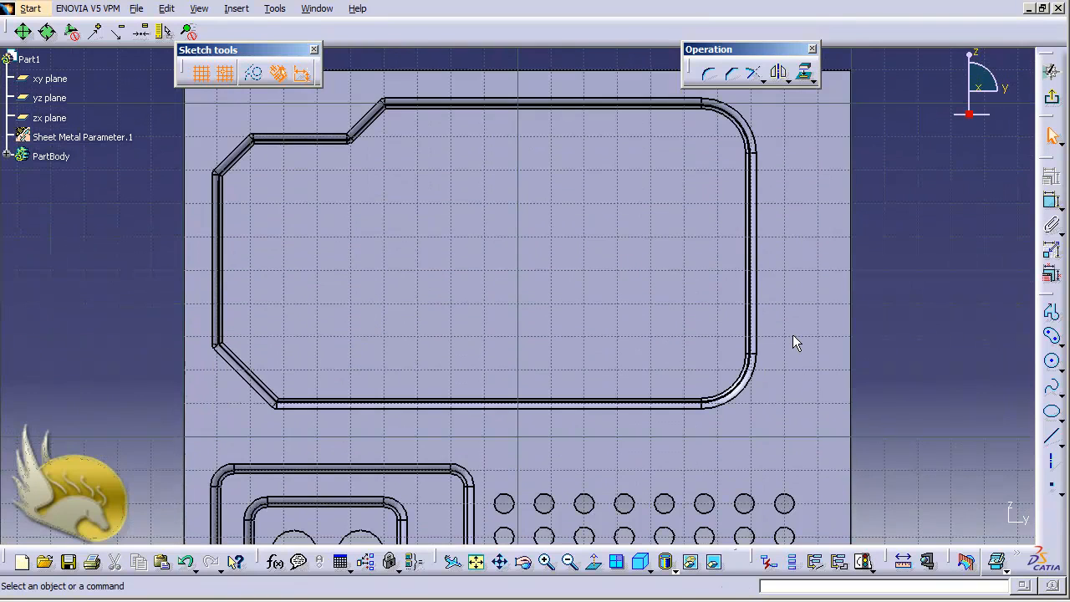
{"action": "left_click", "coordinate": [1052, 463]}
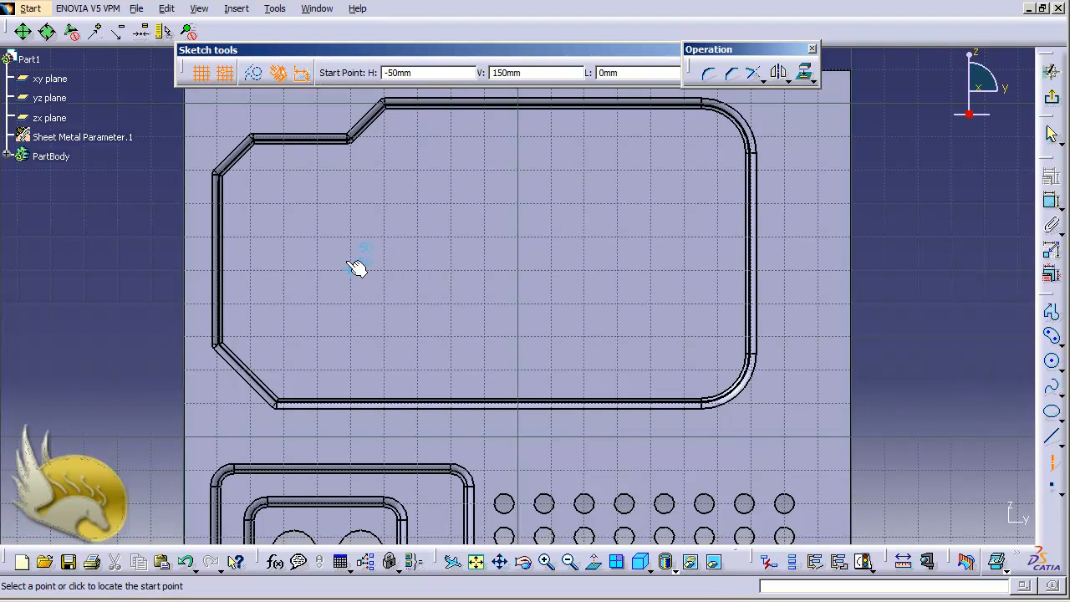
{"action": "left_click", "coordinate": [320, 270]}
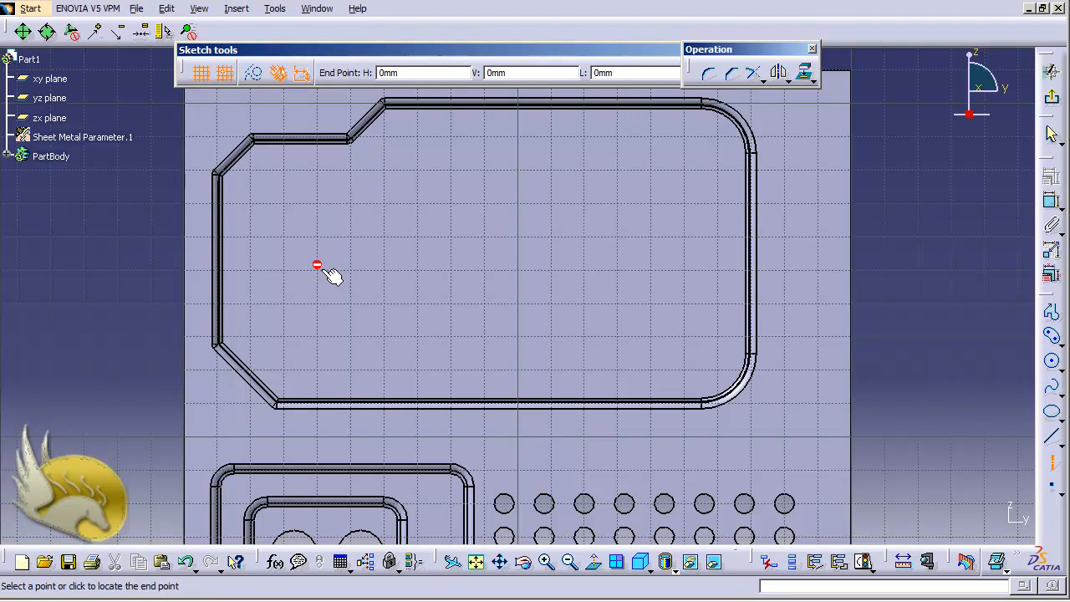
{"action": "left_click", "coordinate": [707, 277]}
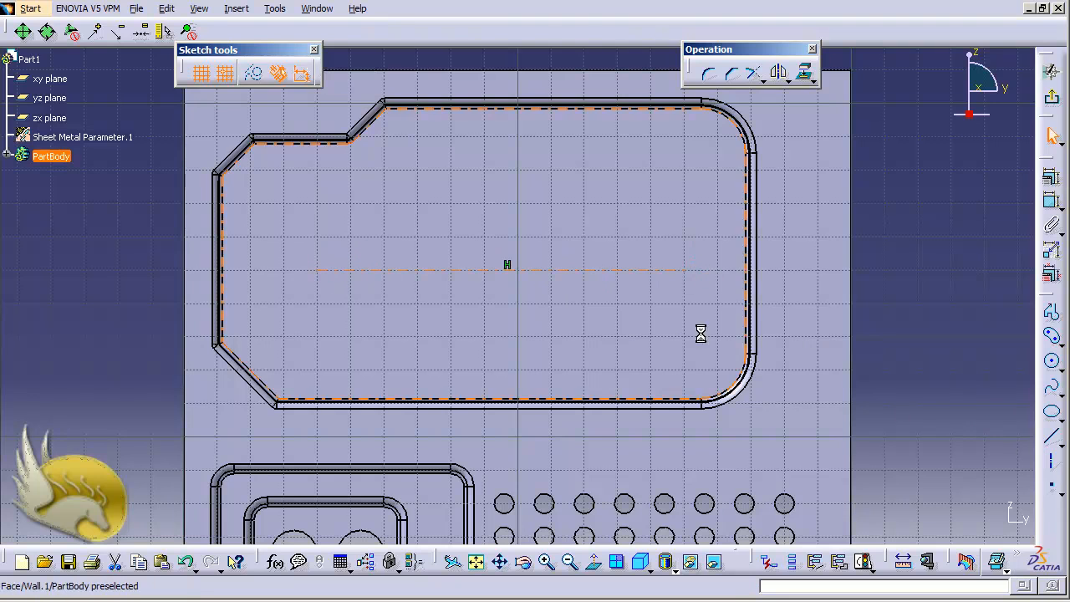
{"action": "left_click", "coordinate": [1052, 469]}
{"action": "left_click", "coordinate": [482, 176]}
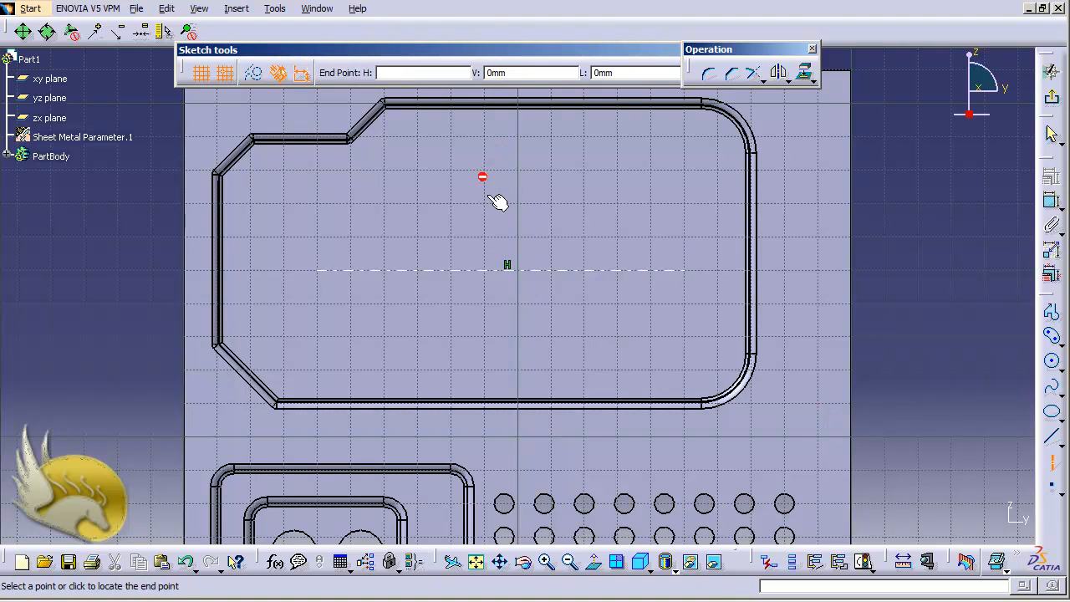
{"action": "left_click", "coordinate": [484, 378]}
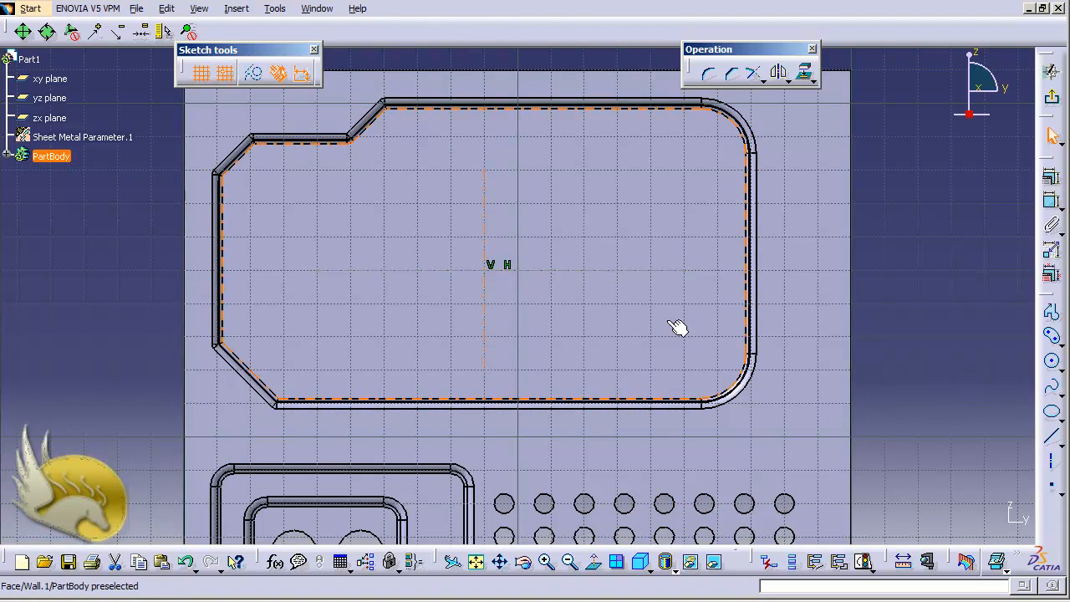
Sketch a closed six-sided profile about 60 mm wide and 40 mm high around the crossing axes, with horizontal upper and lower sides.
{"action": "left_click", "coordinate": [1051, 313]}
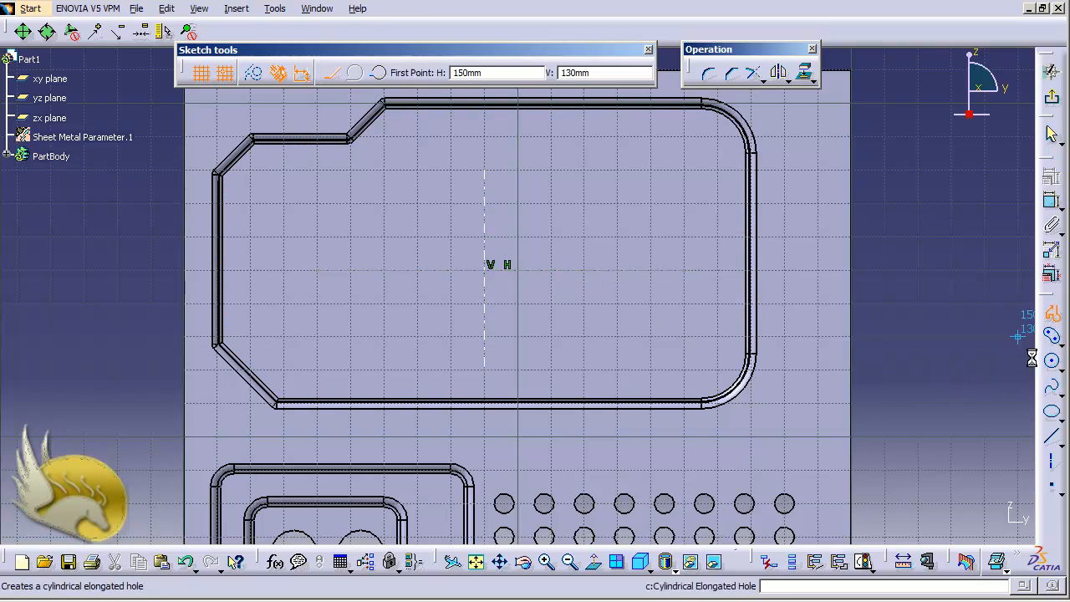
{"action": "left_click", "coordinate": [418, 205]}
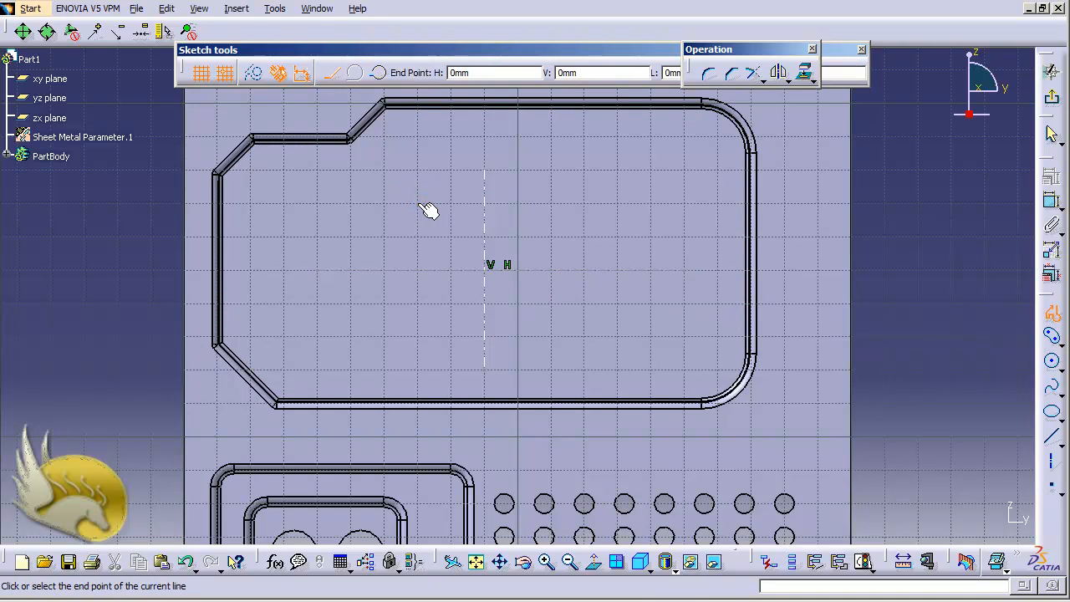
{"action": "left_click", "coordinate": [550, 204]}
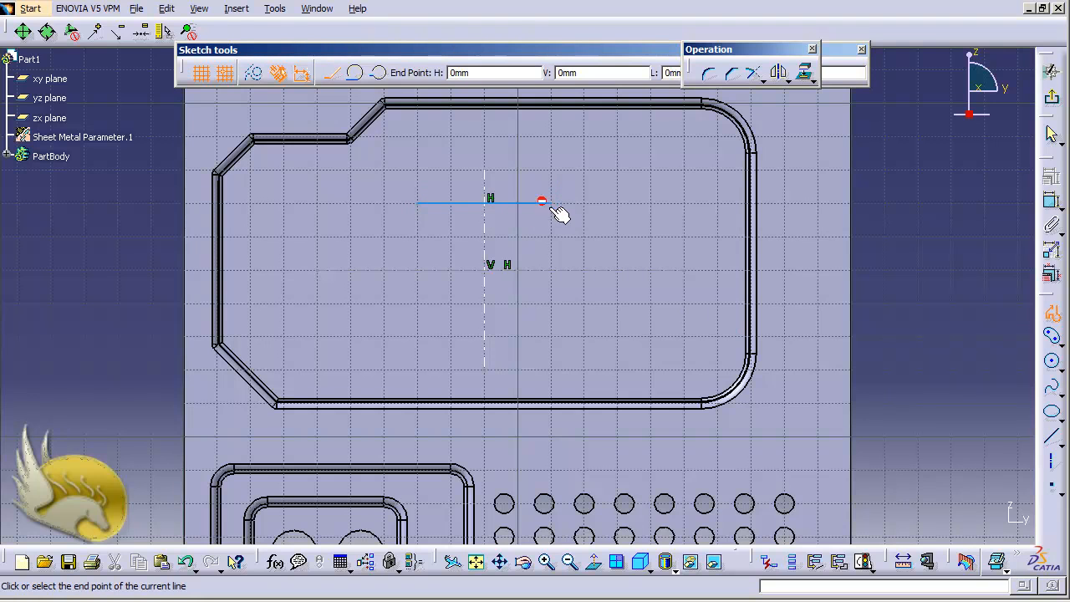
{"action": "left_click", "coordinate": [584, 265]}
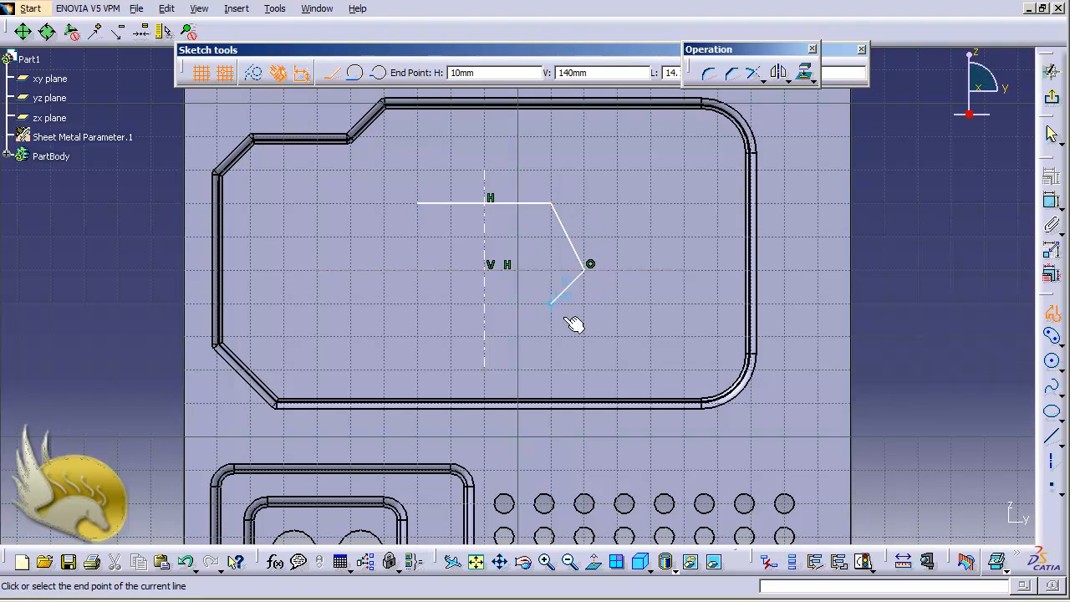
{"action": "left_click", "coordinate": [551, 337]}
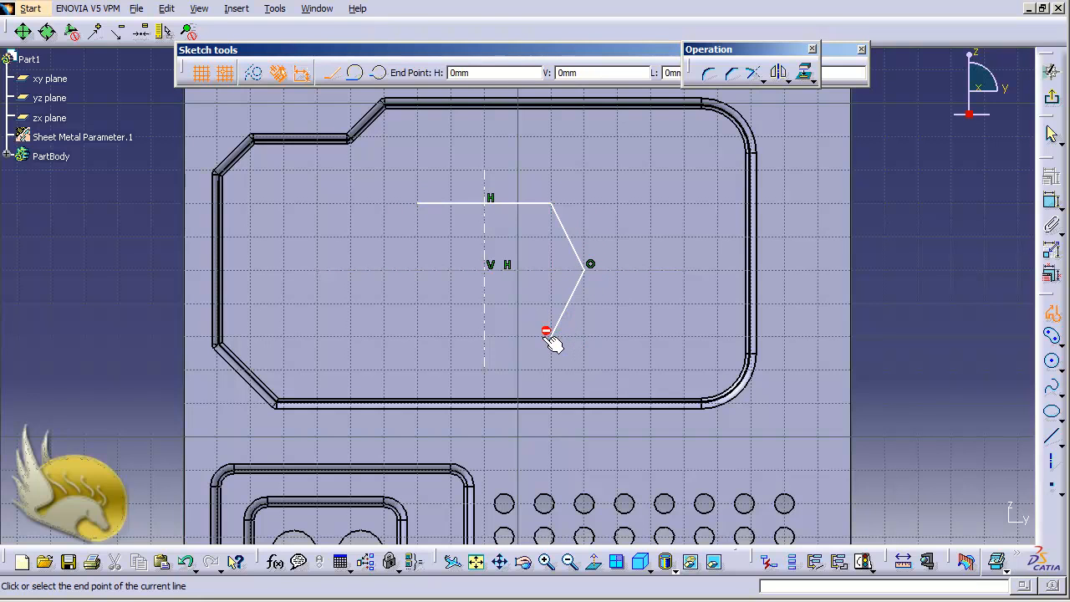
{"action": "left_click", "coordinate": [416, 337]}
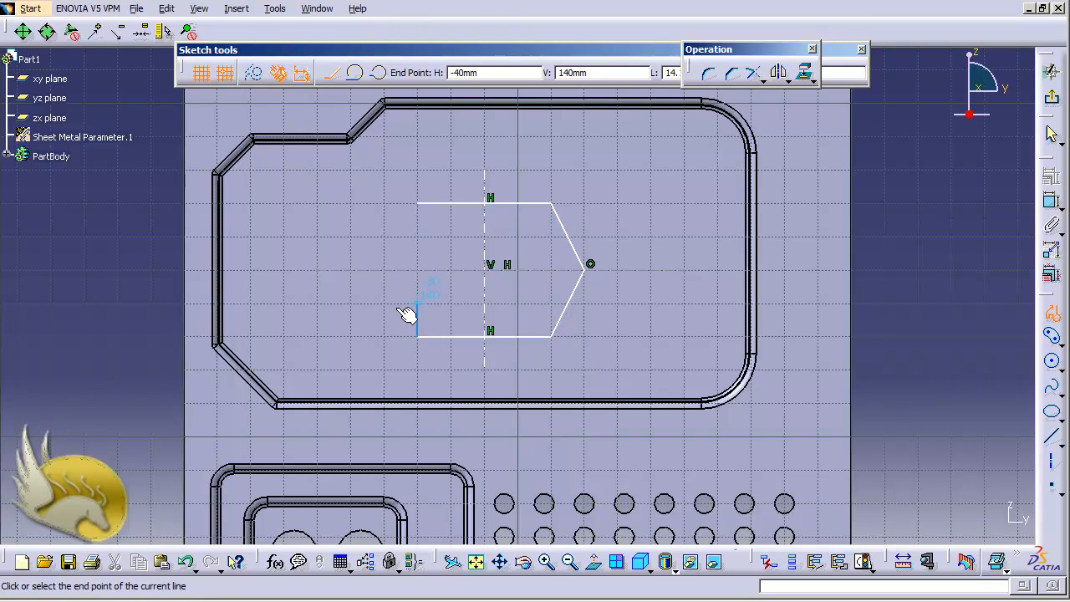
{"action": "left_click", "coordinate": [384, 271]}
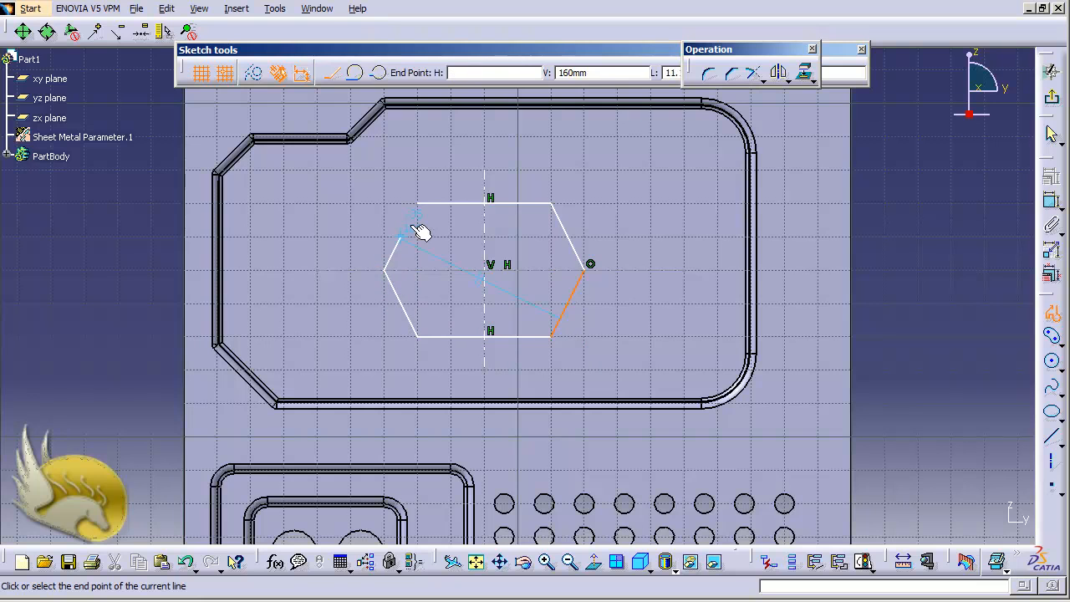
{"action": "left_click", "coordinate": [417, 204]}
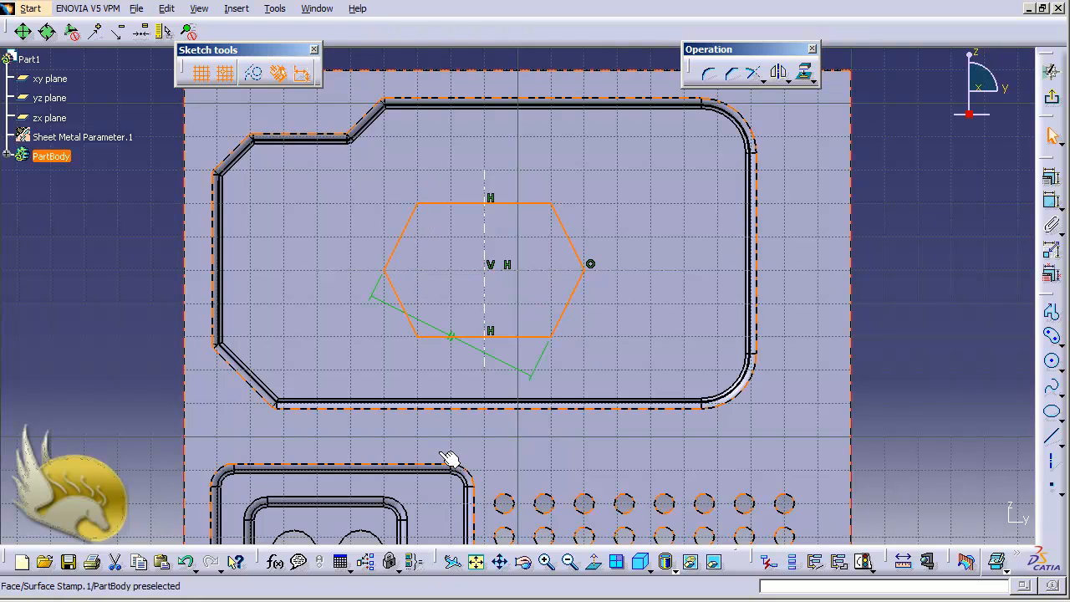
Delete the automatic distance constraint between the hexagon's slanted sides and the coincidence constraint at its right corner.
{"action": "left_click", "coordinate": [533, 374]}
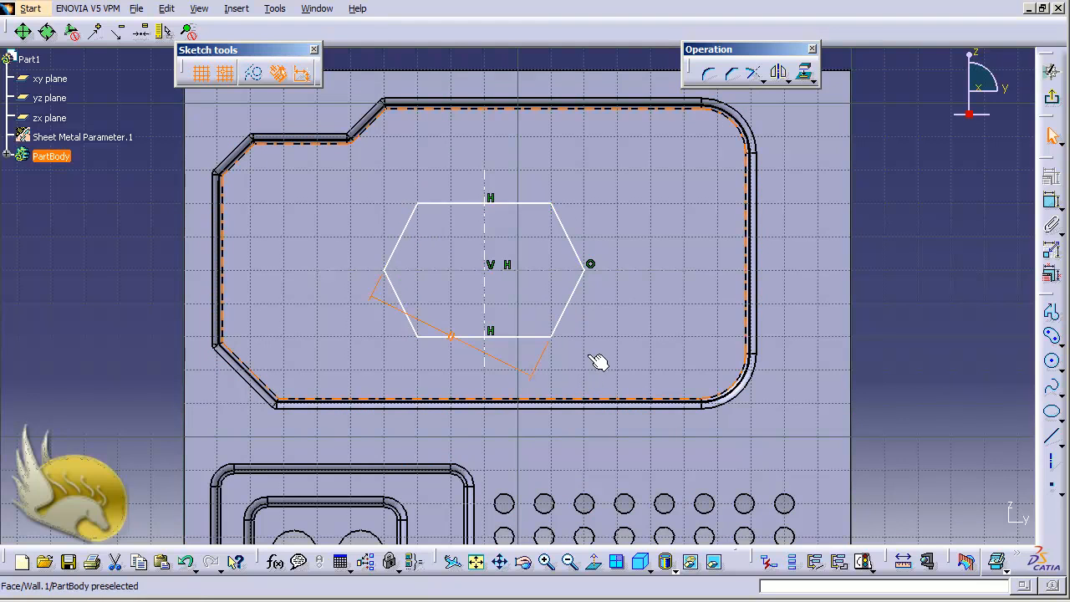
{"action": "key", "text": "Delete"}
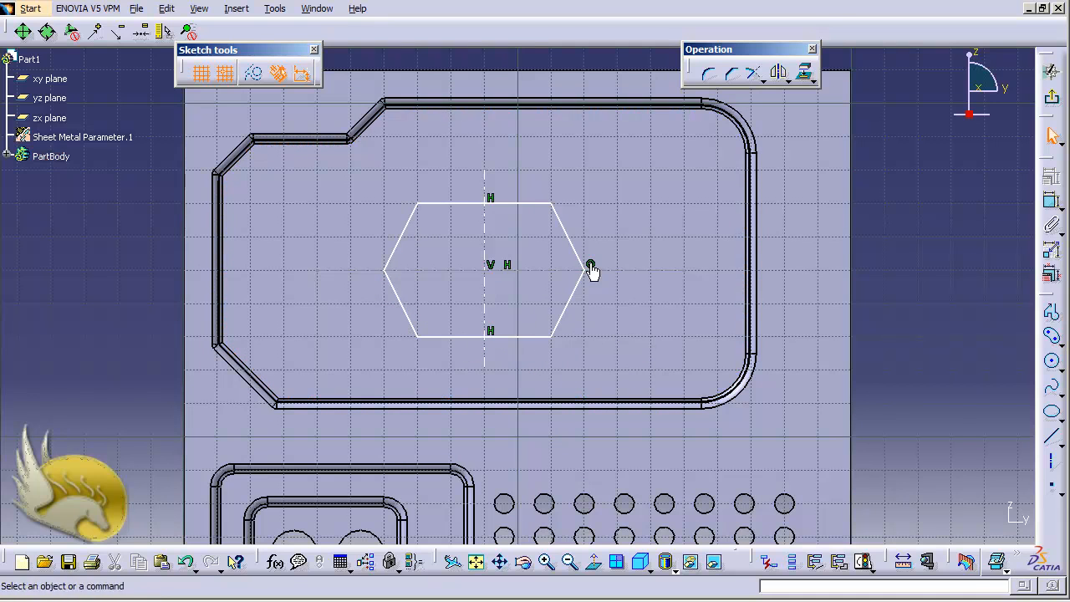
{"action": "left_click", "coordinate": [590, 265]}
{"action": "key", "text": "Delete"}
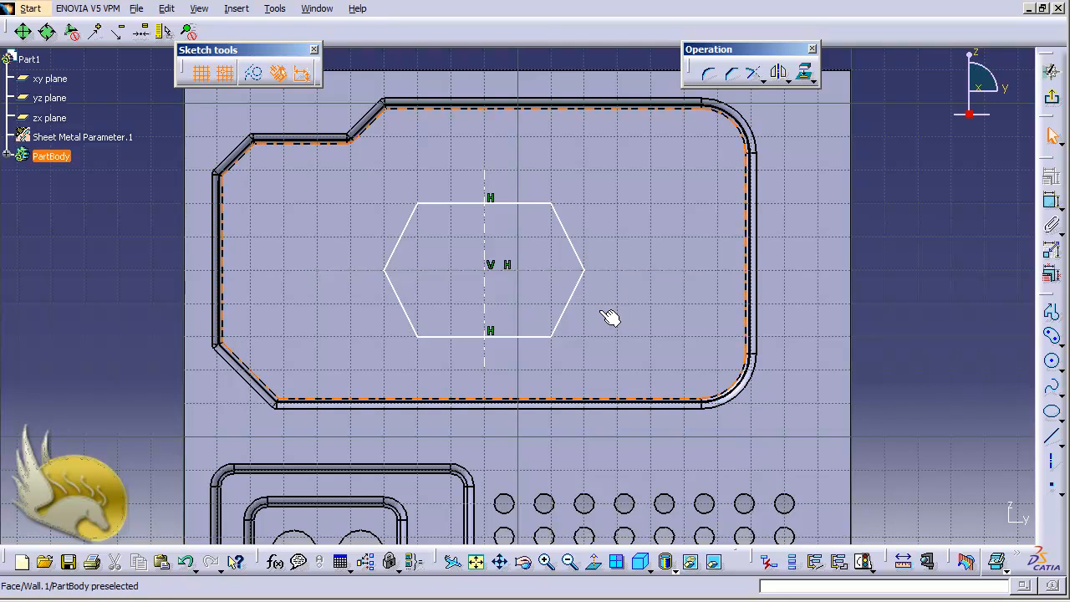
Constrain the hexagon's leftmost and rightmost corners to be symmetric about the vertical axis.
{"action": "left_click", "coordinate": [587, 270]}
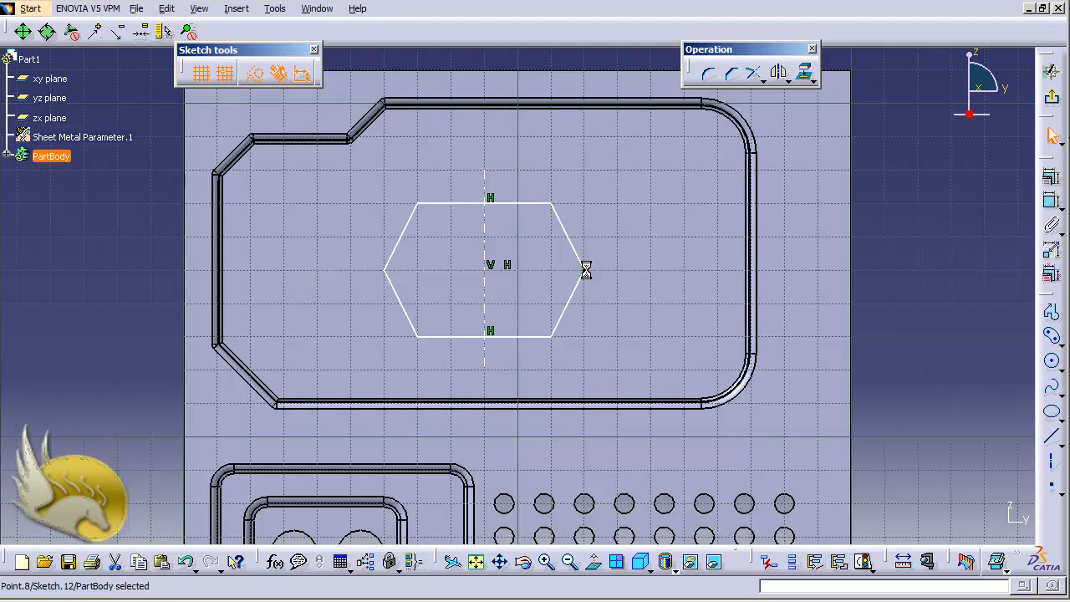
{"action": "left_click", "coordinate": [385, 271], "text": "ctrl"}
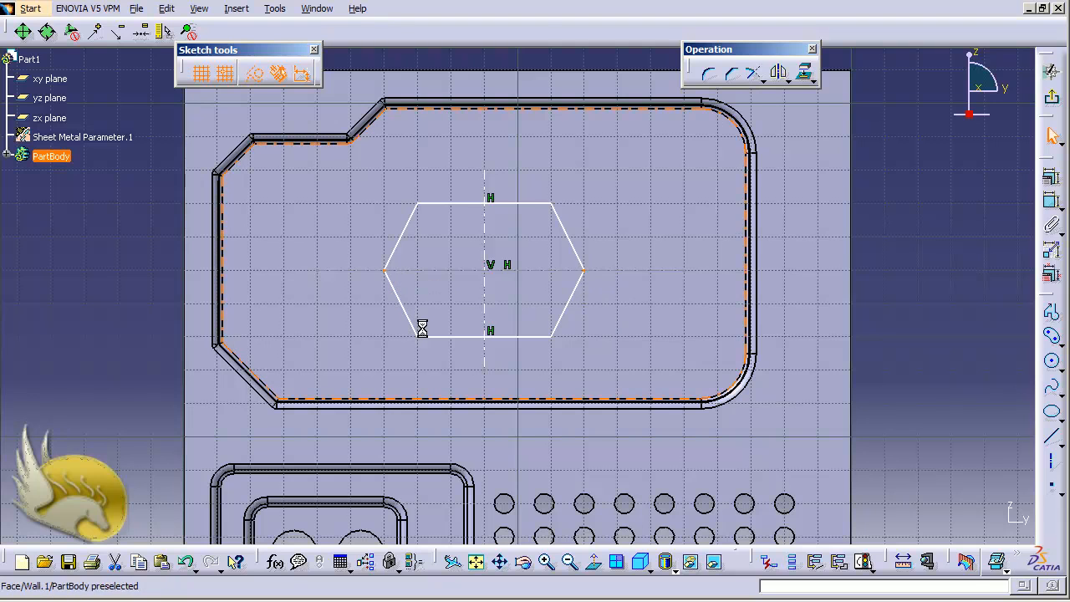
{"action": "left_click", "coordinate": [487, 300], "text": "ctrl"}
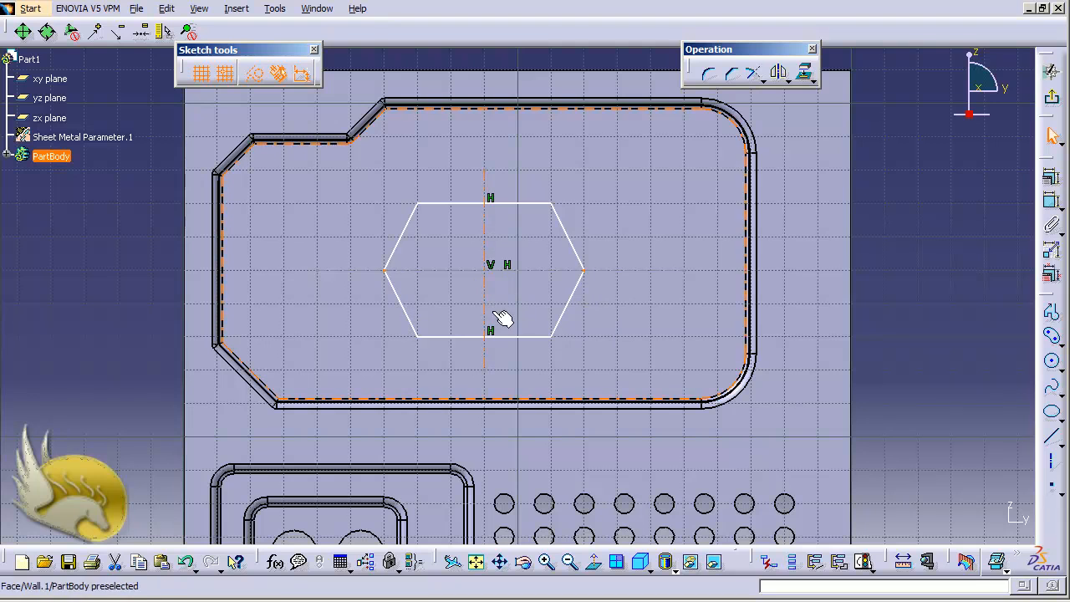
{"action": "left_click", "coordinate": [1050, 178]}
{"action": "left_click", "coordinate": [863, 309]}
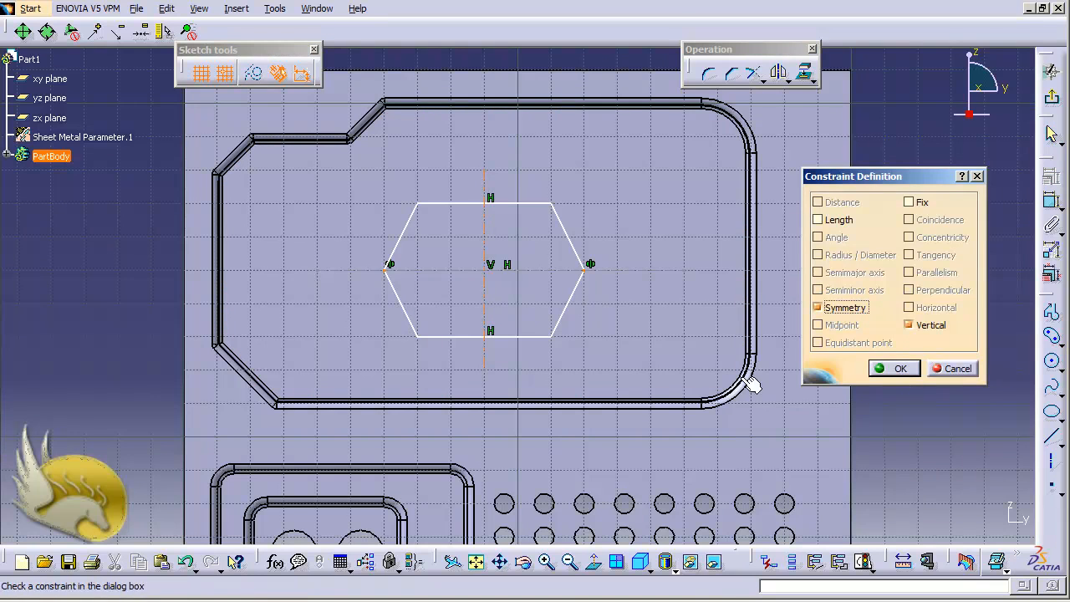
{"action": "left_click", "coordinate": [910, 375]}
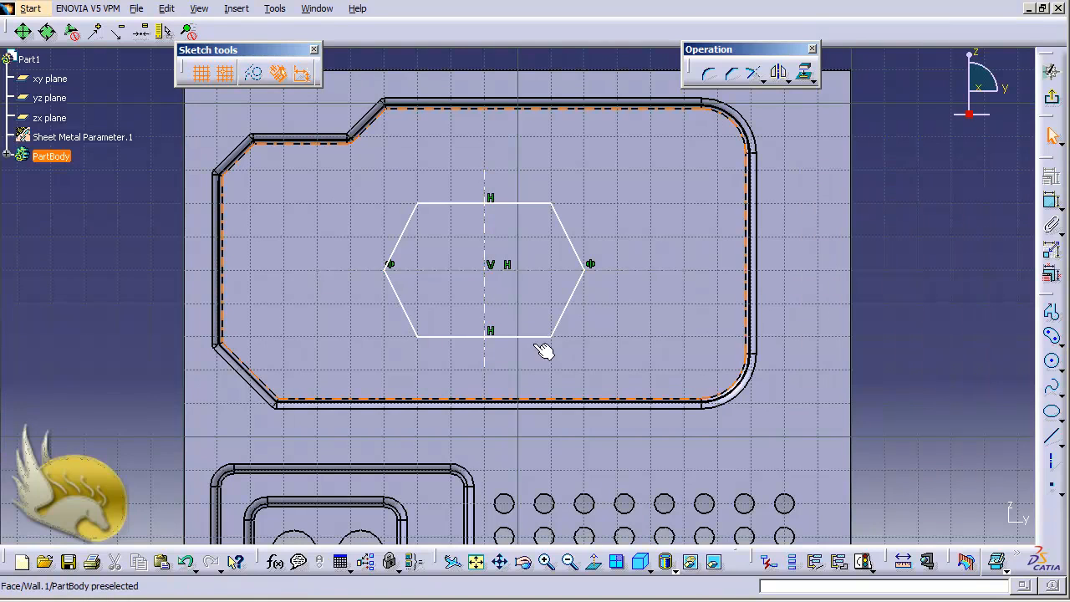
Constrain the hexagon's upper right and lower right corners to be symmetric about the horizontal axis.
{"action": "left_click", "coordinate": [554, 204]}
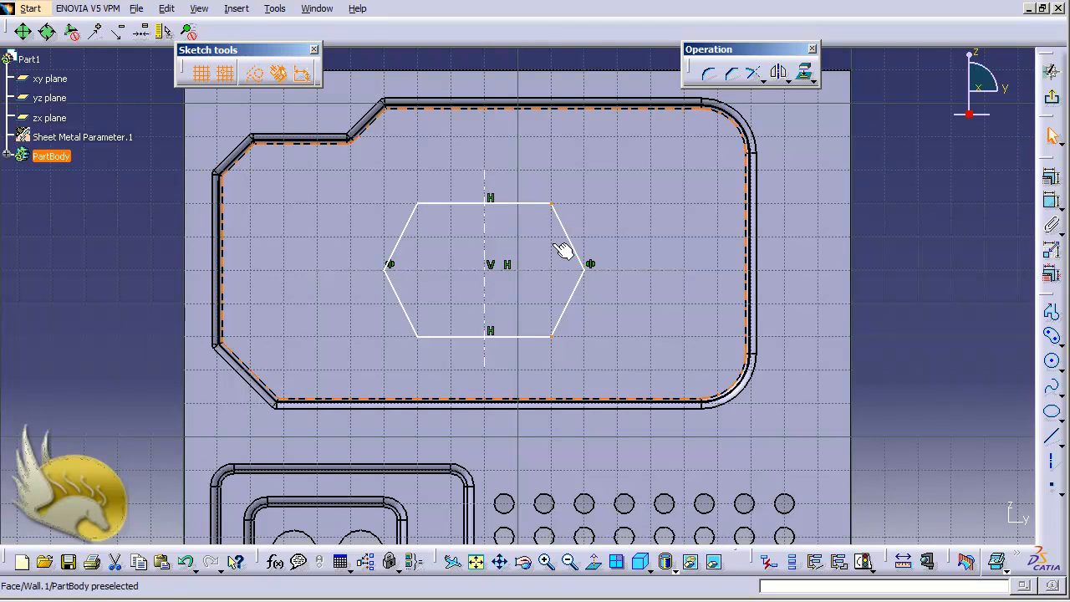
{"action": "left_click", "coordinate": [549, 270], "text": "ctrl"}
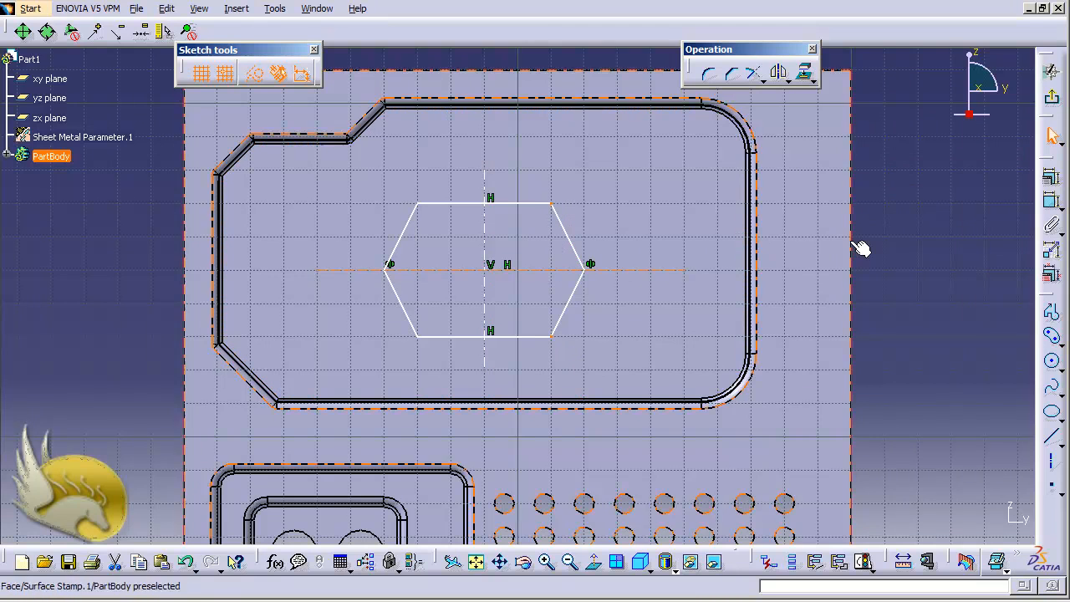
{"action": "left_click", "coordinate": [1052, 177]}
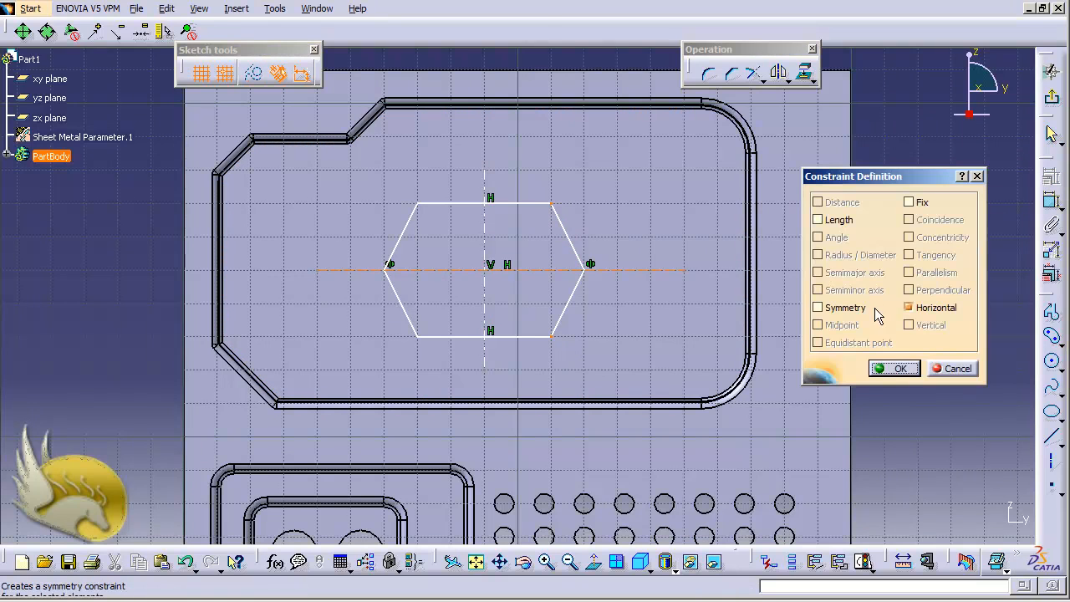
{"action": "left_click", "coordinate": [859, 309]}
{"action": "left_click", "coordinate": [893, 369]}
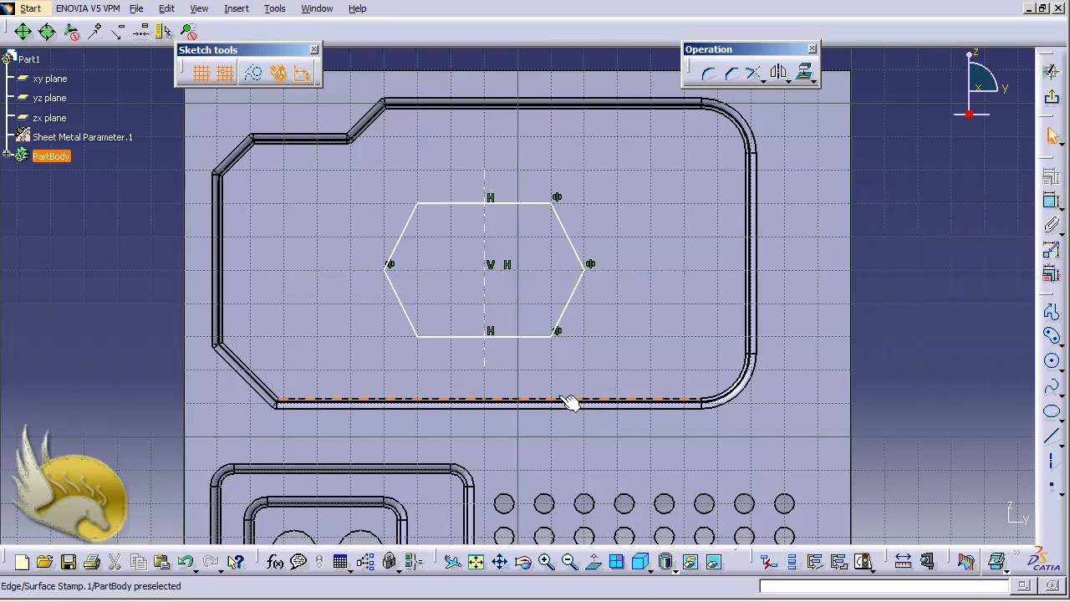
Constrain the hexagon's upper left and lower left corners to be symmetric about the horizontal axis.
{"action": "left_click", "coordinate": [424, 338]}
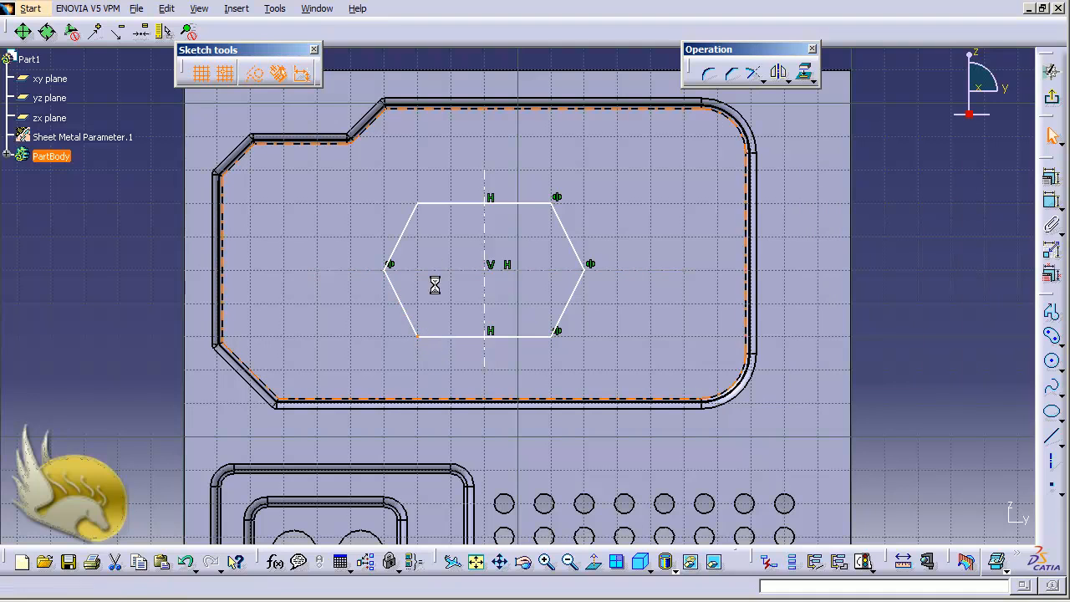
{"action": "left_click", "coordinate": [420, 205], "text": "ctrl"}
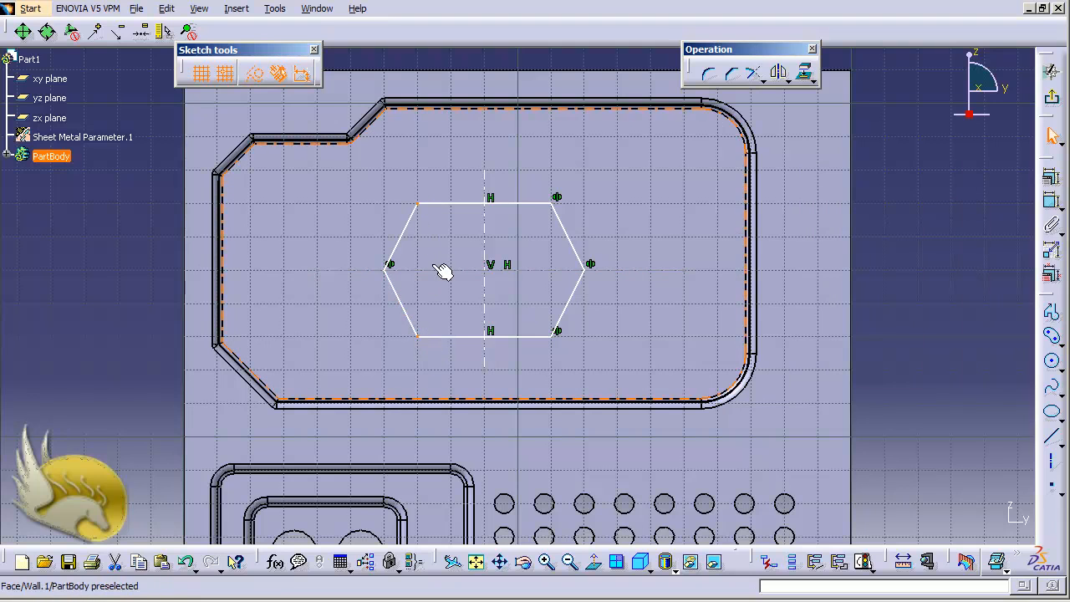
{"action": "left_click", "coordinate": [436, 269], "text": "ctrl"}
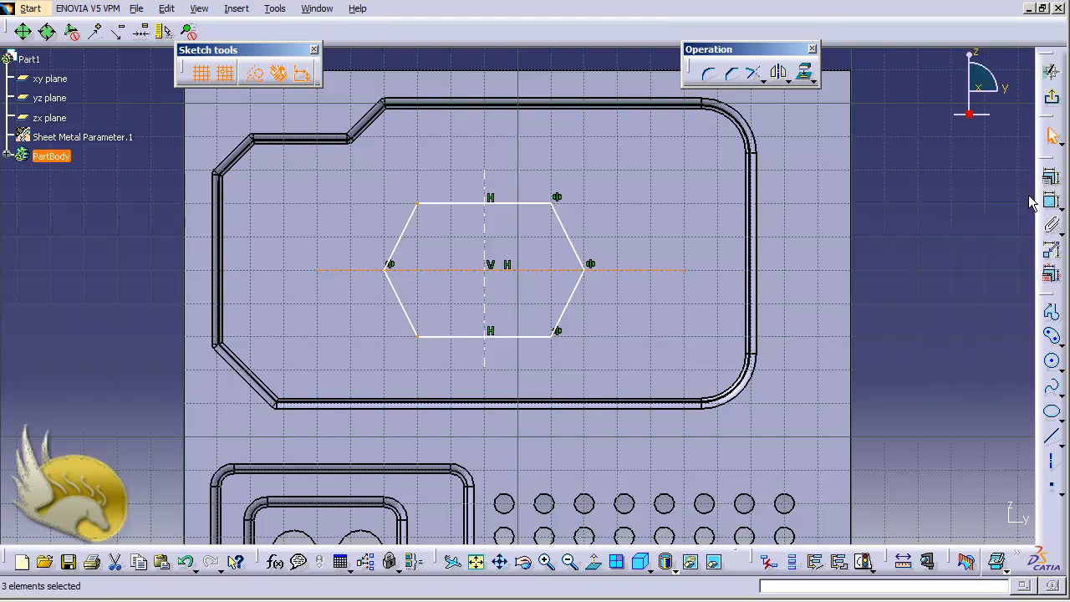
{"action": "left_click", "coordinate": [1051, 176]}
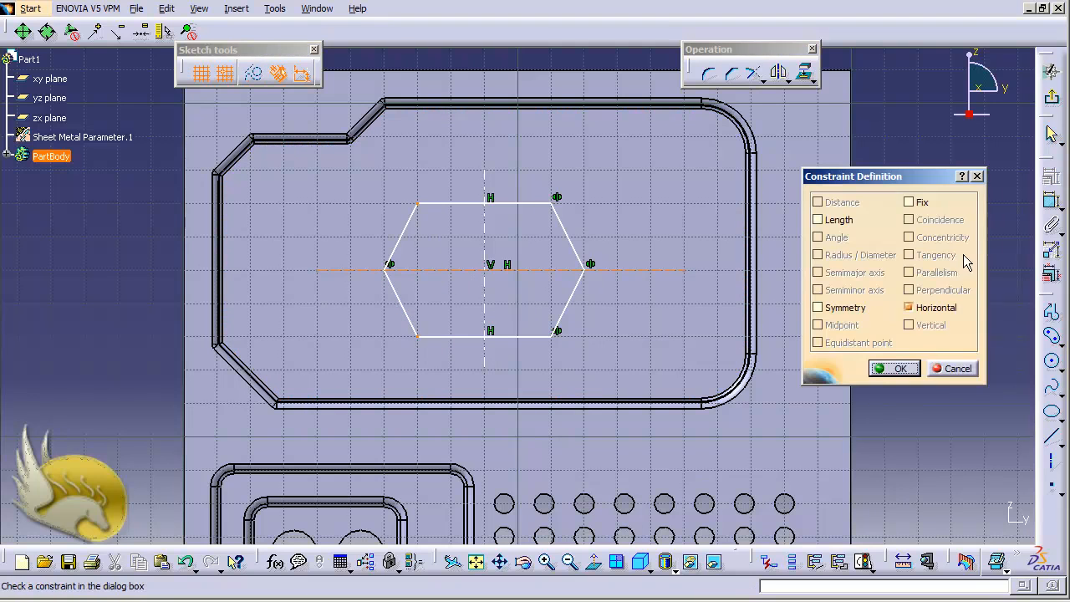
{"action": "left_click", "coordinate": [846, 309]}
{"action": "left_click", "coordinate": [889, 367]}
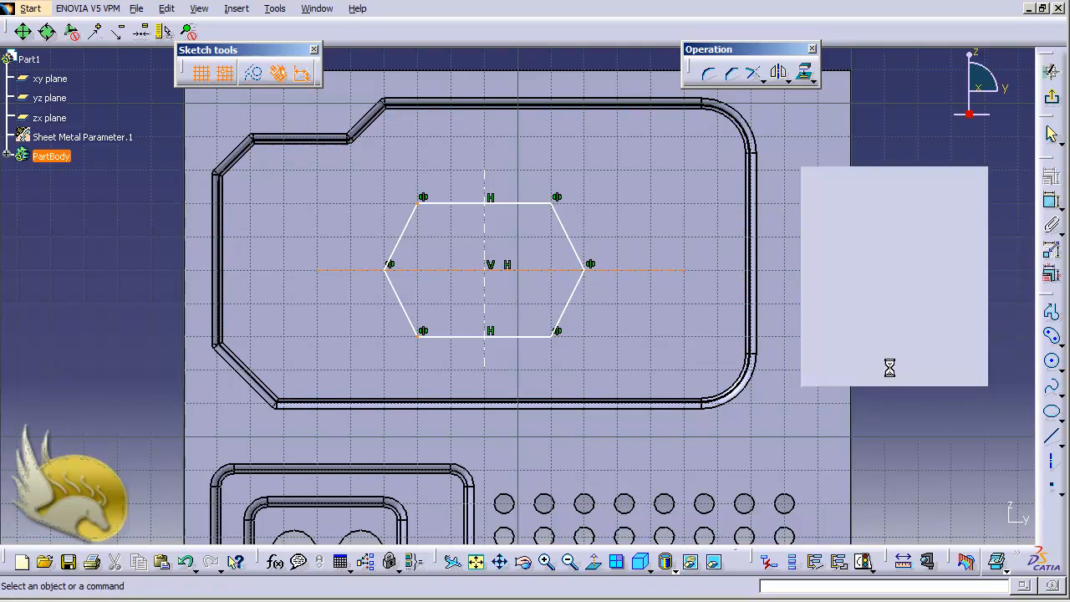
Dimension the length of the hexagon's upper horizontal edge, placing the dimension just above it.
{"action": "left_click", "coordinate": [519, 203]}
{"action": "left_click", "coordinate": [1051, 201]}
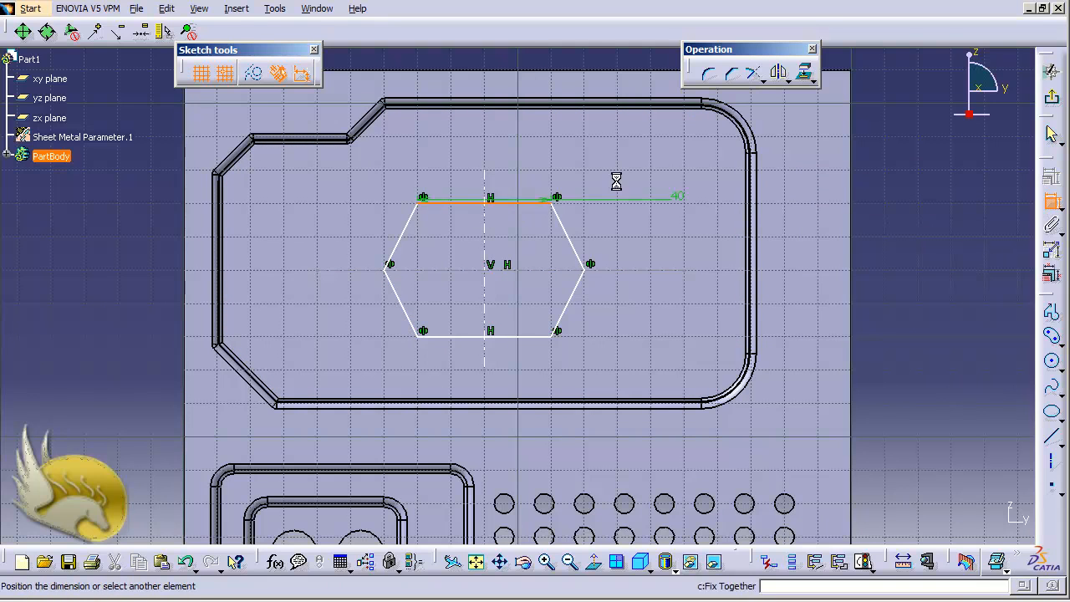
{"action": "left_click", "coordinate": [502, 179]}
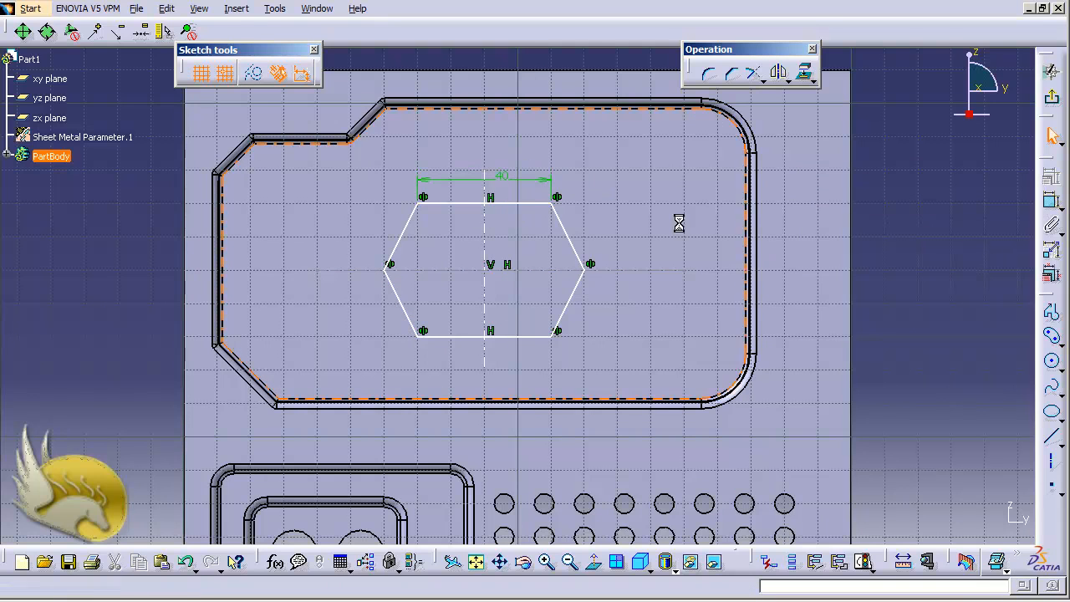
Dimension the vertical distance between the hexagon's upper and lower horizontal edges.
{"action": "left_click", "coordinate": [528, 207]}
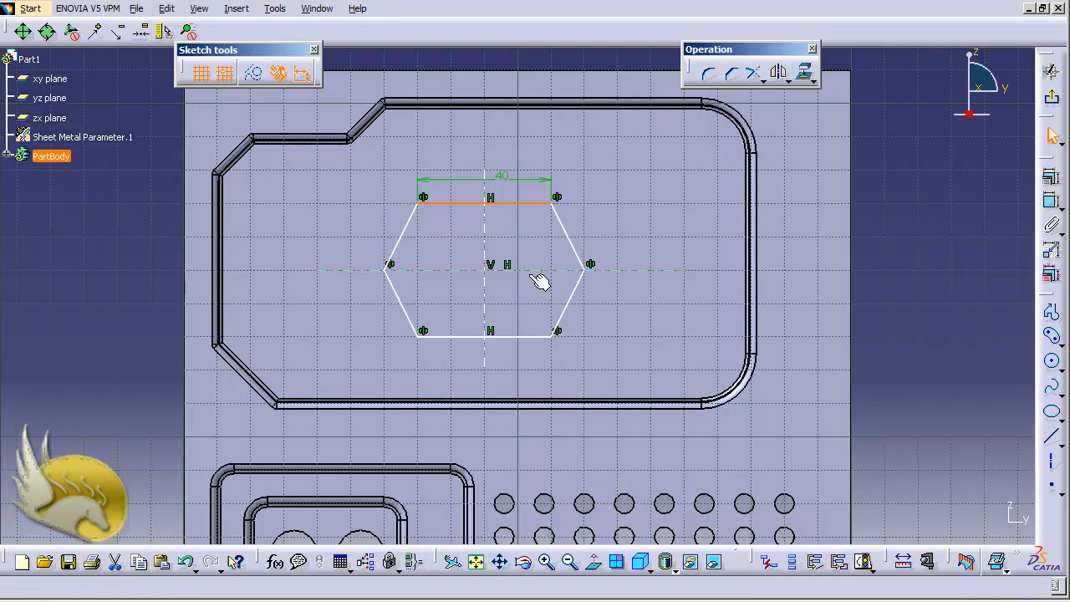
{"action": "left_click", "coordinate": [536, 337], "text": "ctrl"}
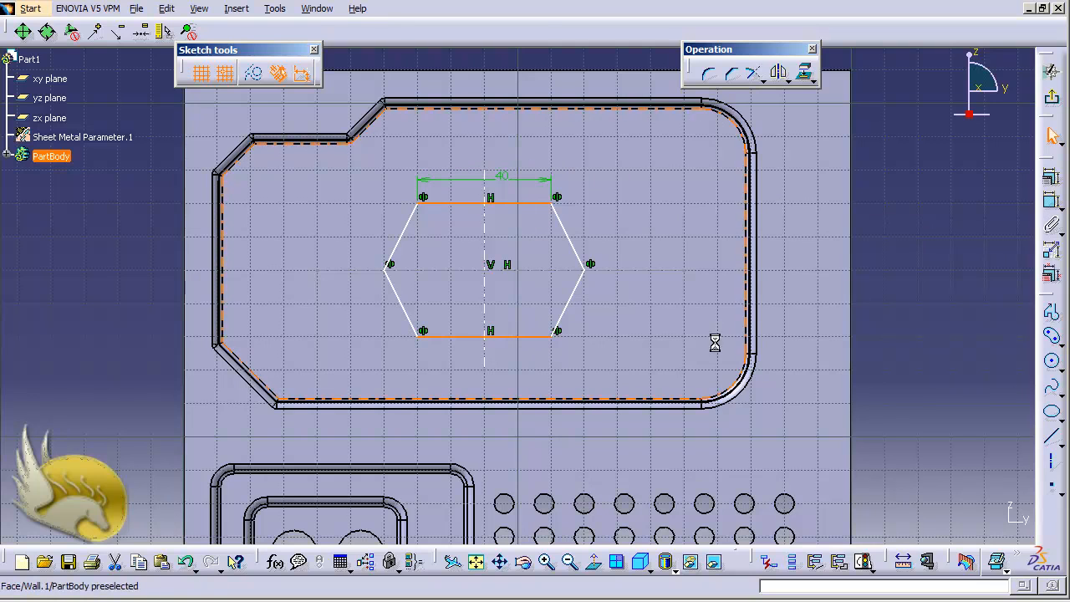
{"action": "left_click", "coordinate": [1051, 202]}
Try to set the distance between the hexagon's horizontal edges to 20, and undo the change.
{"action": "double_click", "coordinate": [947, 264]}
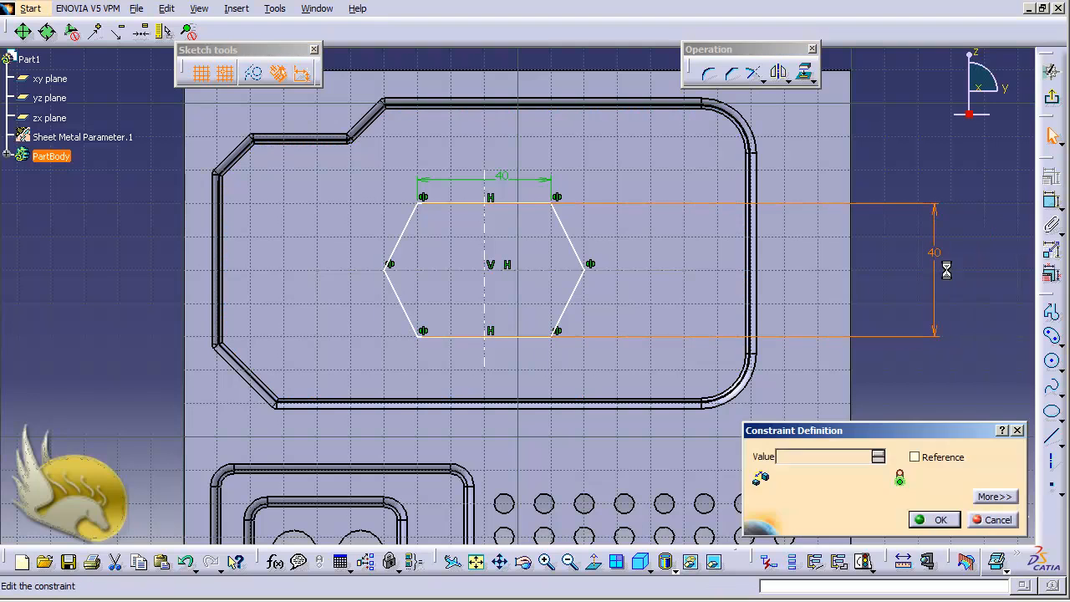
{"action": "type", "text": "20"}
{"action": "key", "text": "Return"}
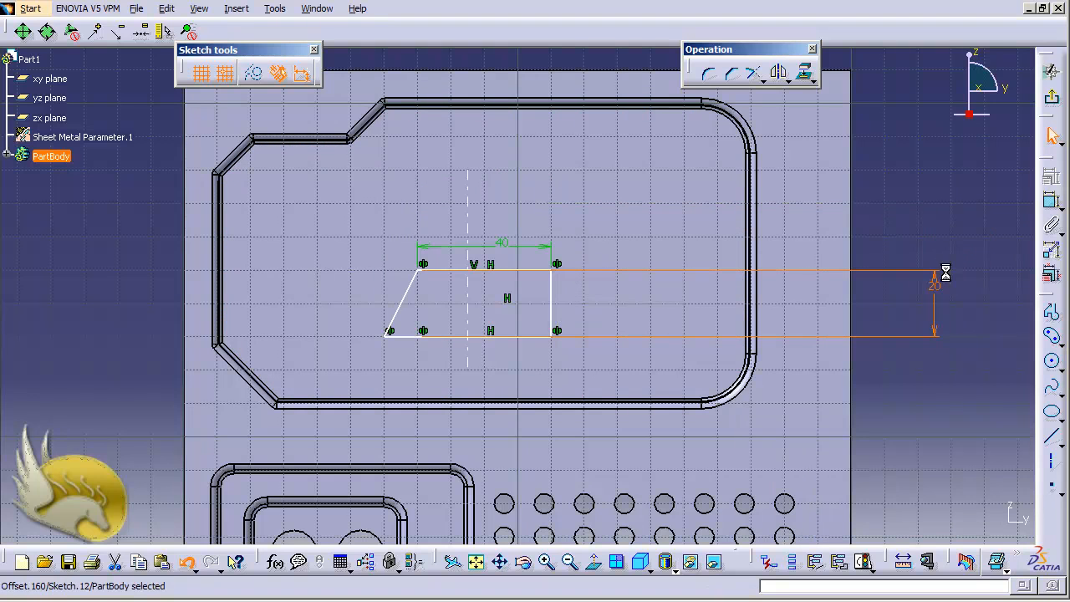
{"action": "key", "text": "ctrl+z"}
{"action": "left_click", "coordinate": [939, 275]}
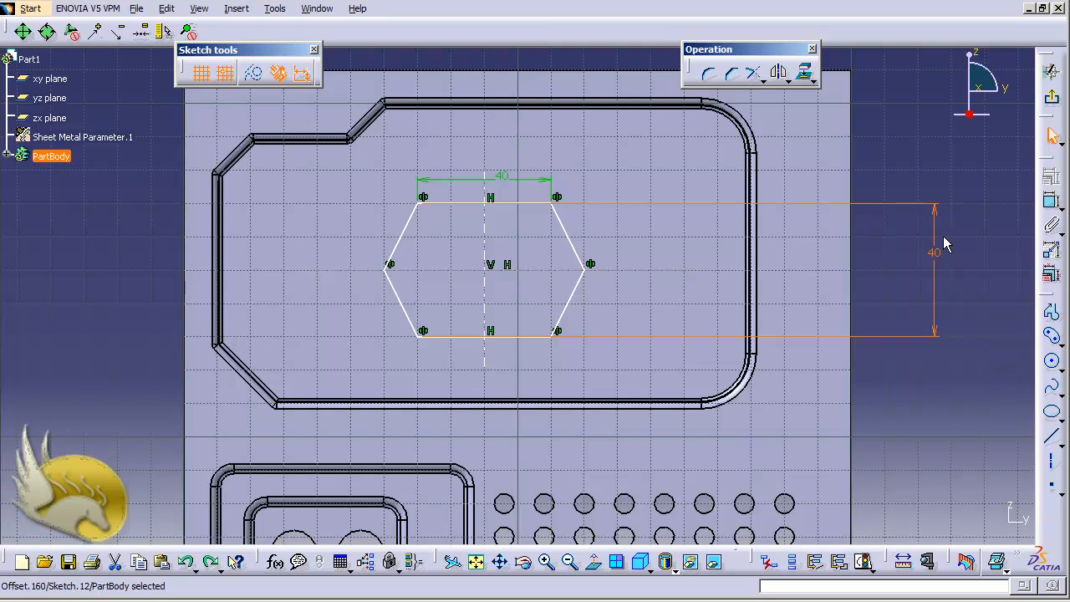
{"action": "left_click", "coordinate": [889, 245]}
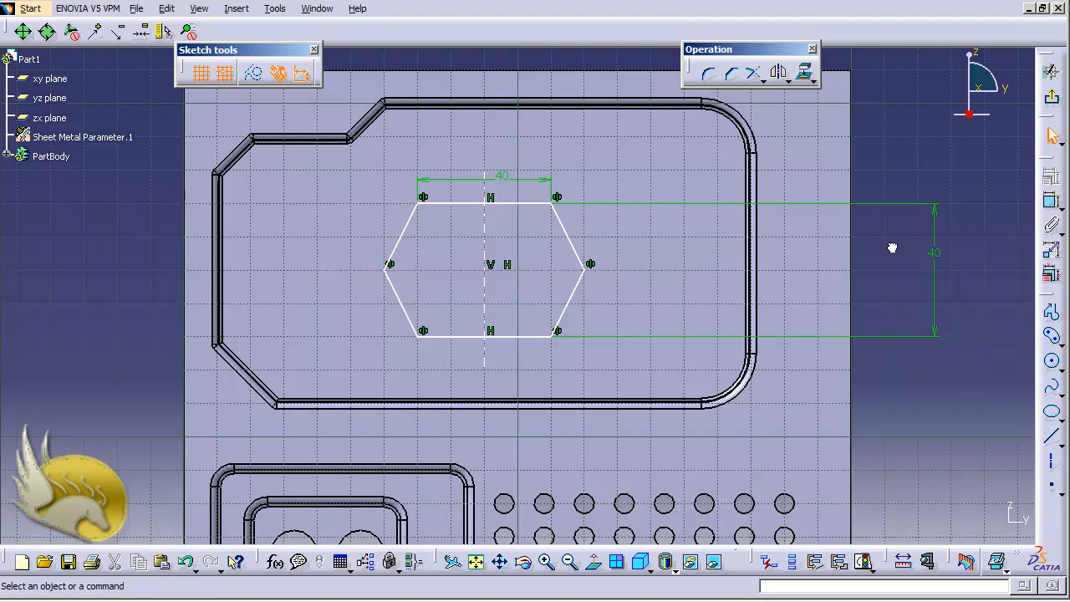
Try an 80-degree angle dimension between the hexagon's two right slanted sides, and remove it.
{"action": "left_click", "coordinate": [586, 301]}
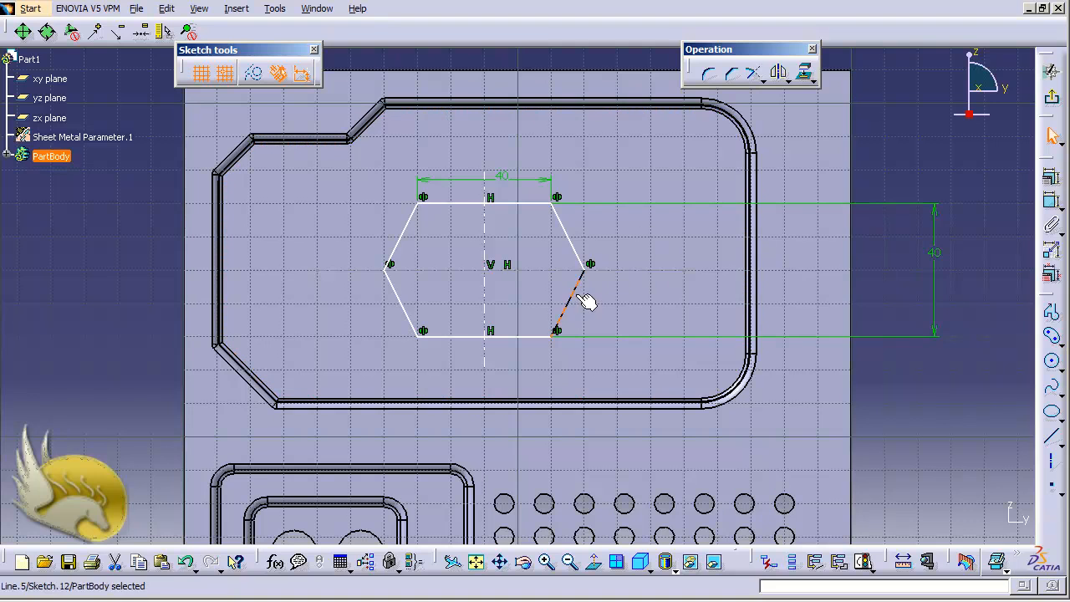
{"action": "left_click", "coordinate": [581, 254], "text": "ctrl"}
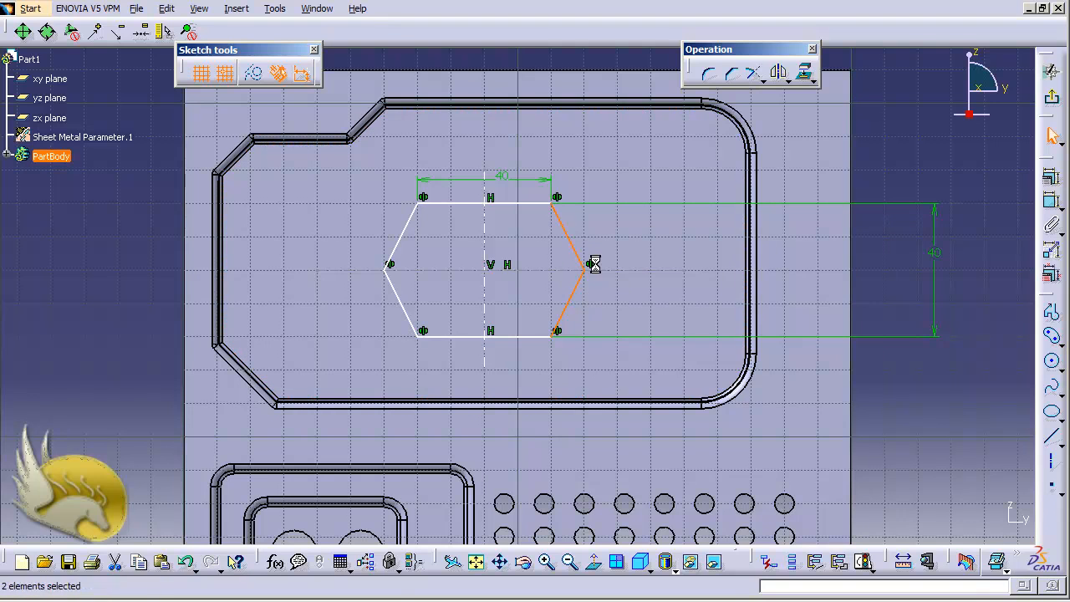
{"action": "left_click", "coordinate": [1052, 200]}
{"action": "left_click", "coordinate": [912, 276]}
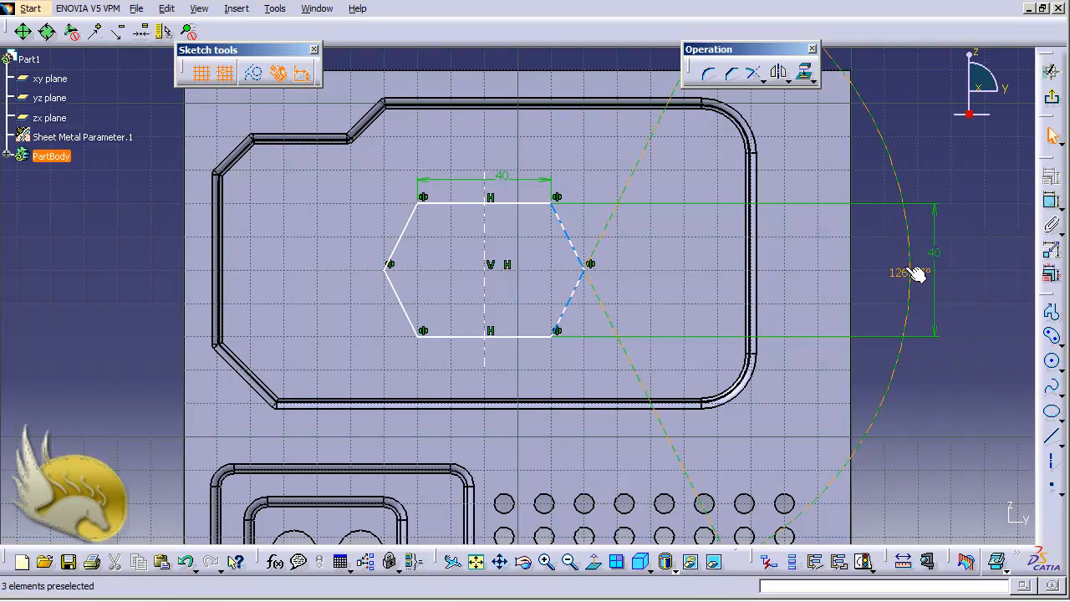
{"action": "double_click", "coordinate": [910, 276]}
{"action": "type", "text": "80"}
{"action": "key", "text": "Return"}
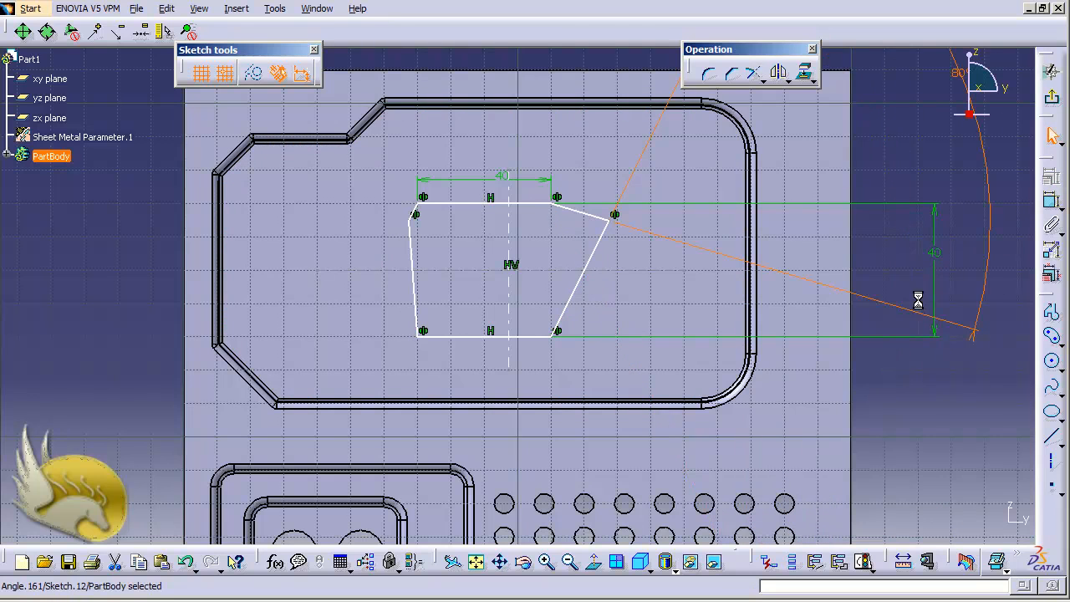
{"action": "key", "text": "ctrl+z"}
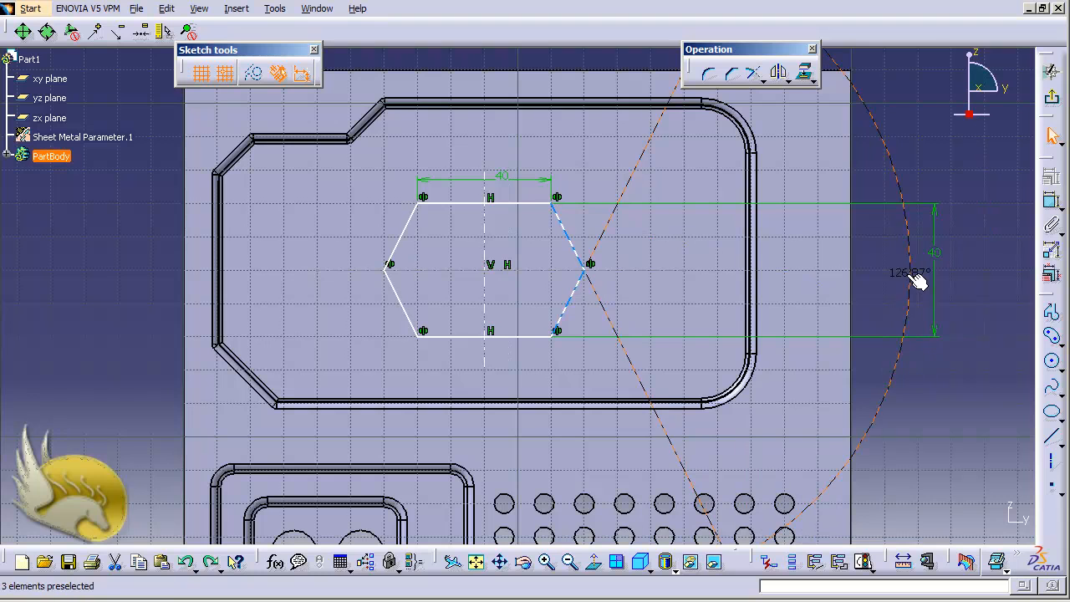
{"action": "key", "text": "Delete"}
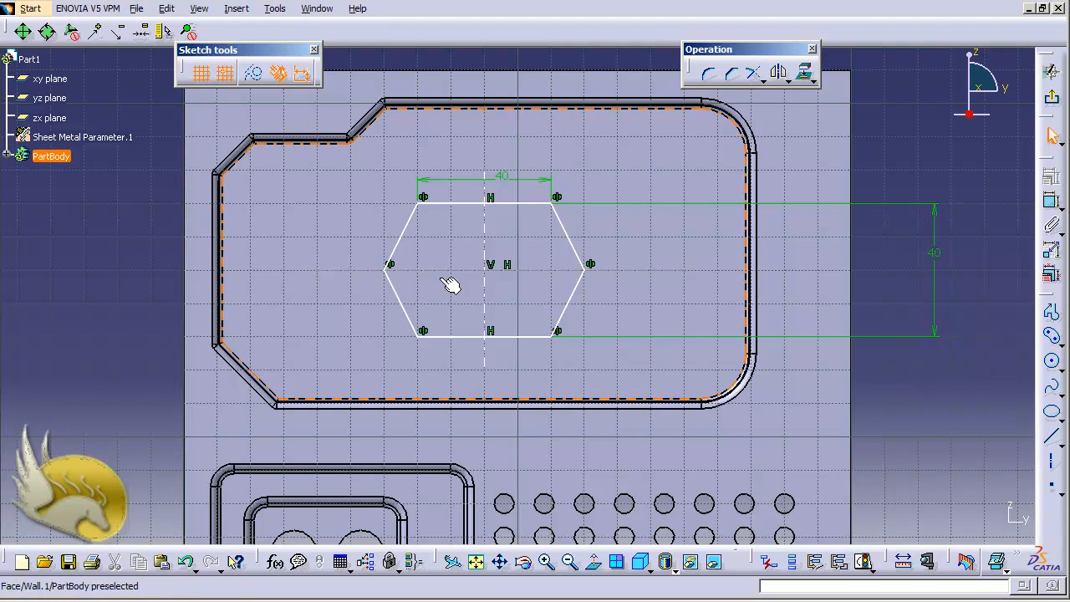
Check the distance from the horizontal axis to the hexagon's upper edge with a temporary dimension.
{"action": "left_click", "coordinate": [540, 276]}
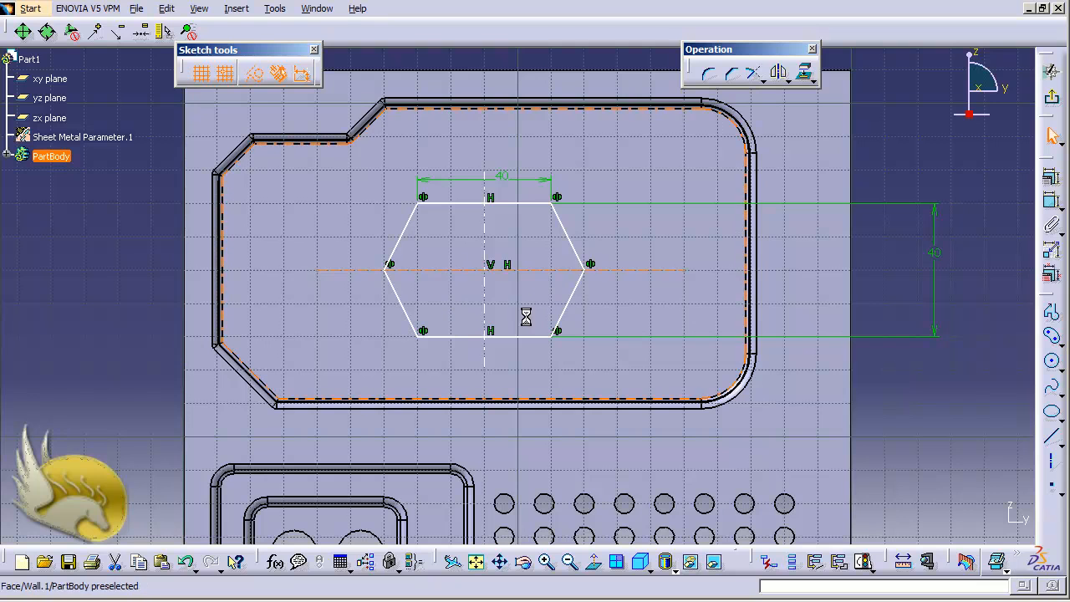
{"action": "left_click", "coordinate": [517, 204], "text": "ctrl"}
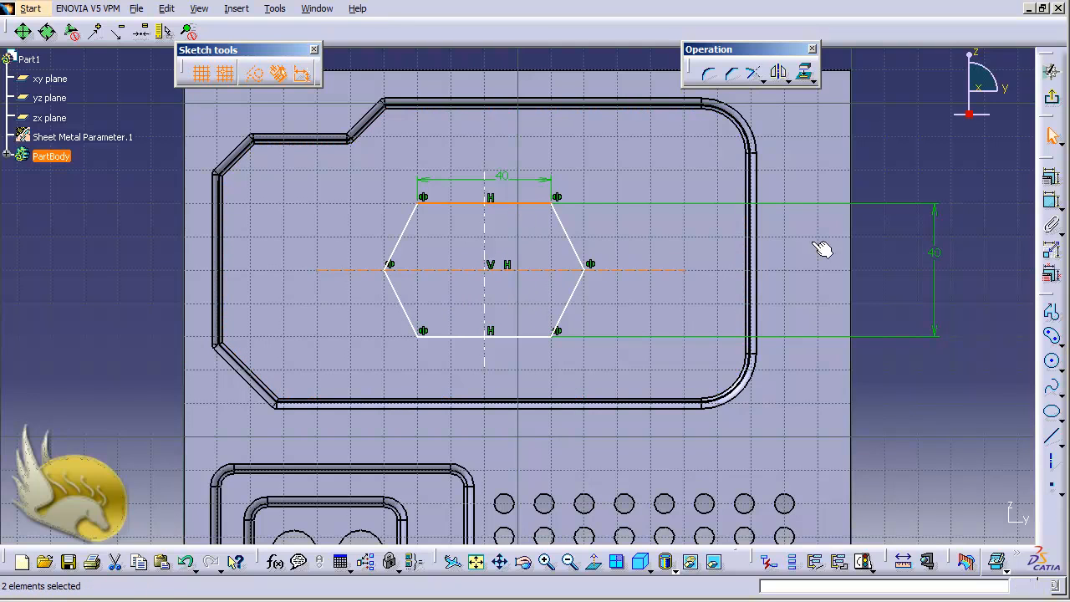
{"action": "left_click", "coordinate": [1052, 202]}
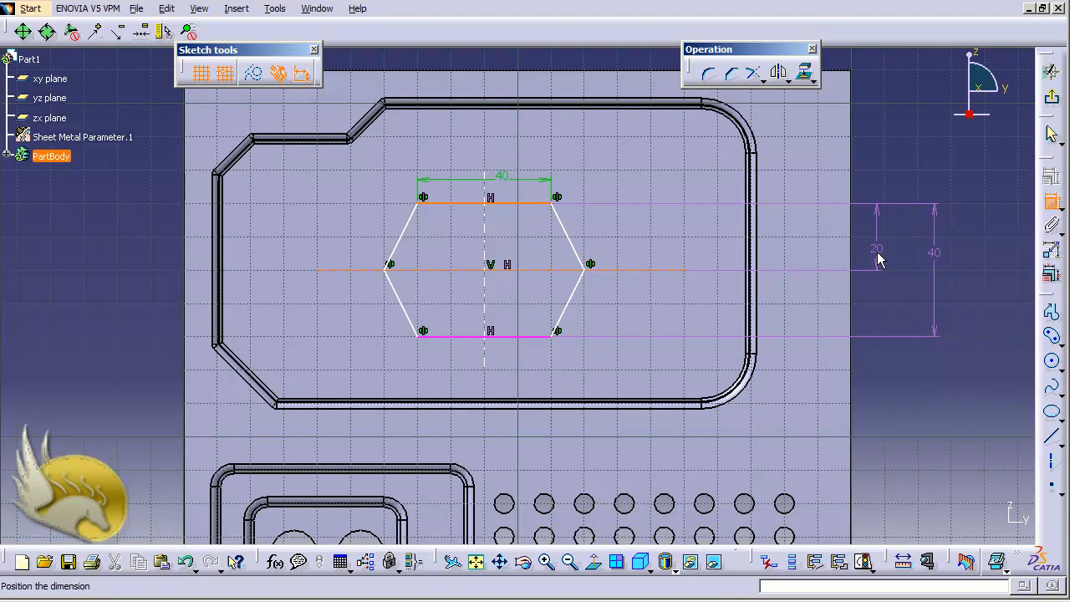
{"action": "key", "text": "Escape"}
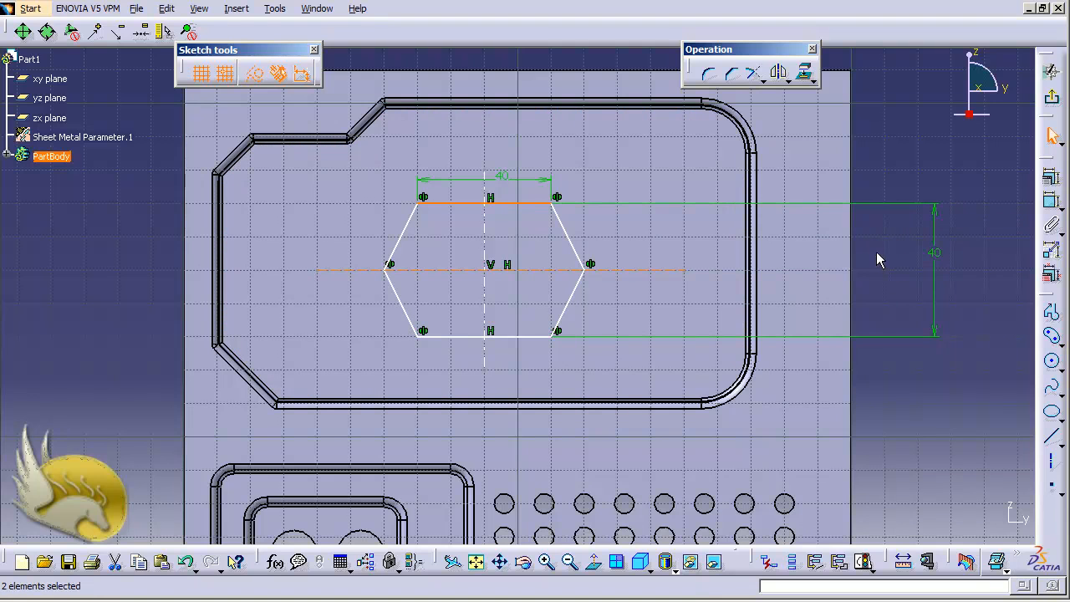
{"action": "key", "text": "Escape"}
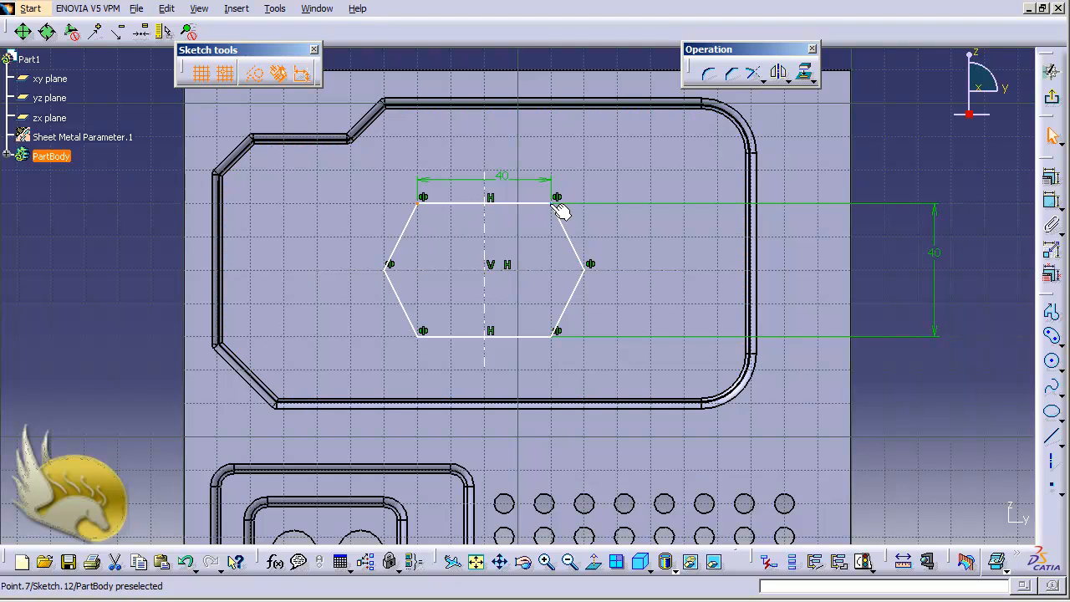
Constrain the hexagon's upper left and upper right corners to be symmetric about the vertical axis.
{"action": "left_click", "coordinate": [484, 231]}
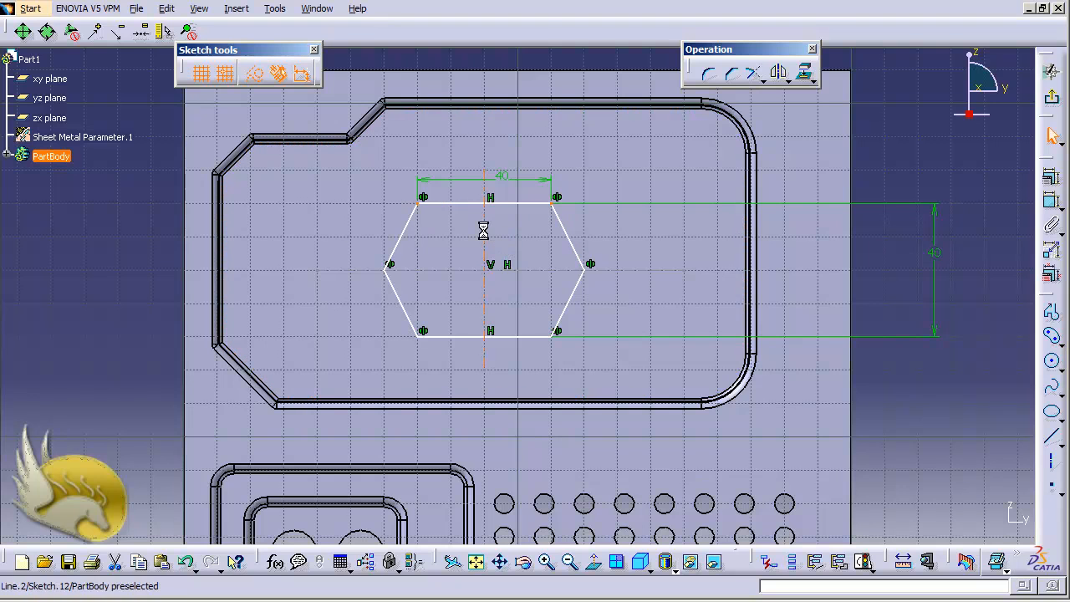
{"action": "left_click", "coordinate": [1051, 188]}
{"action": "left_click", "coordinate": [853, 309]}
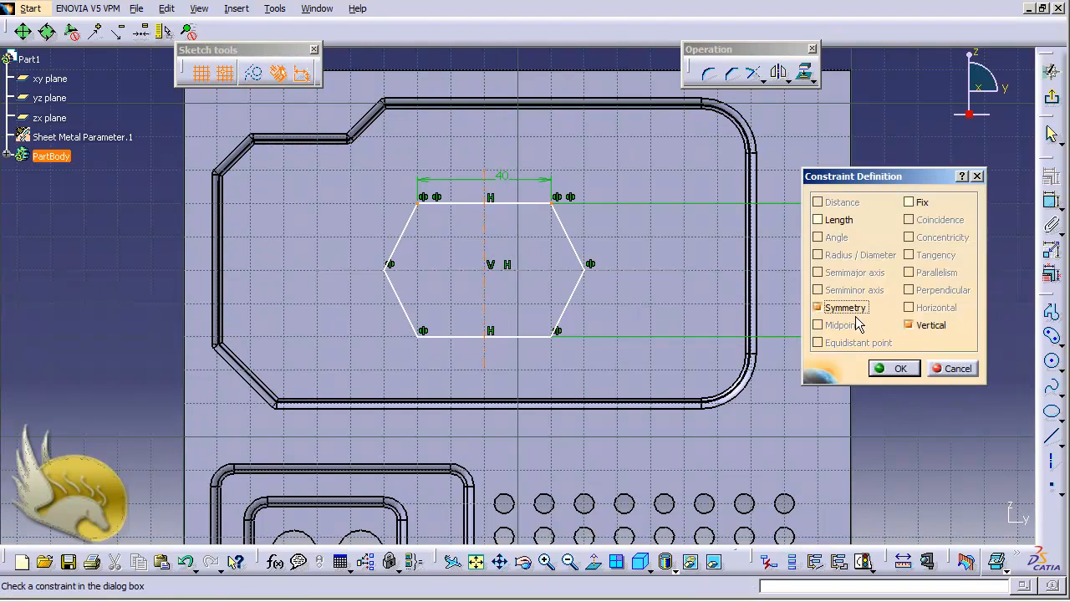
{"action": "left_click", "coordinate": [895, 369]}
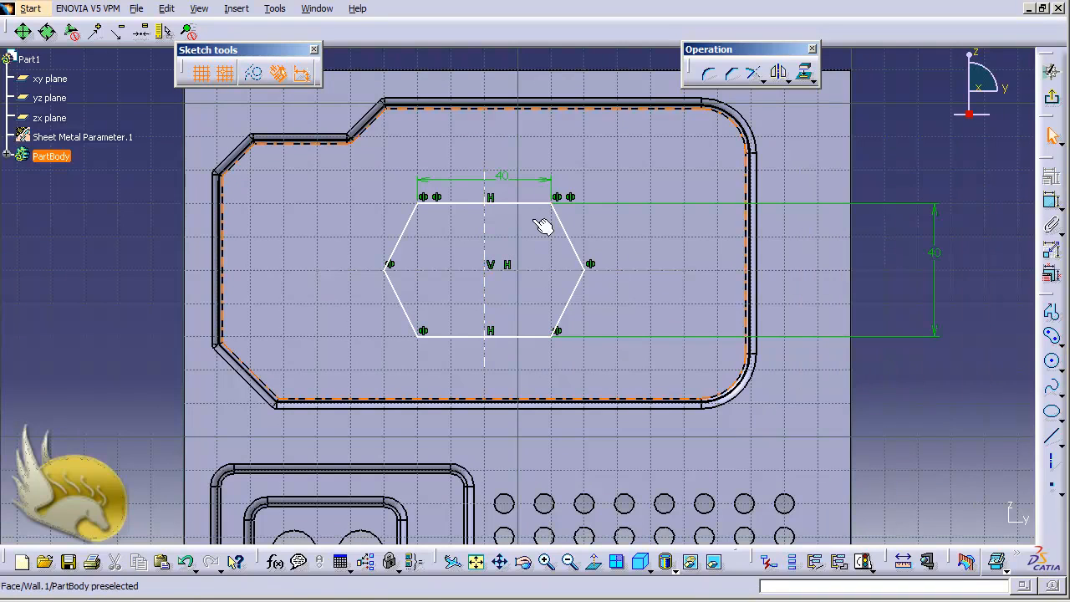
Dimension the angle between the hexagon's two right slanted sides and set it to 80 degrees.
{"action": "left_click", "coordinate": [577, 288]}
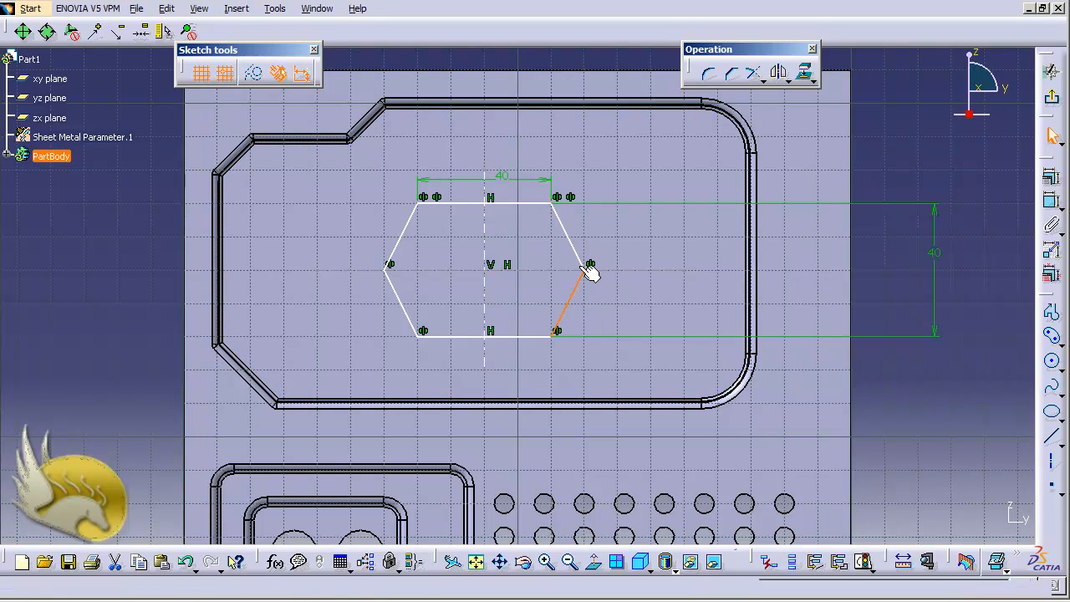
{"action": "left_click", "coordinate": [579, 257], "text": "ctrl"}
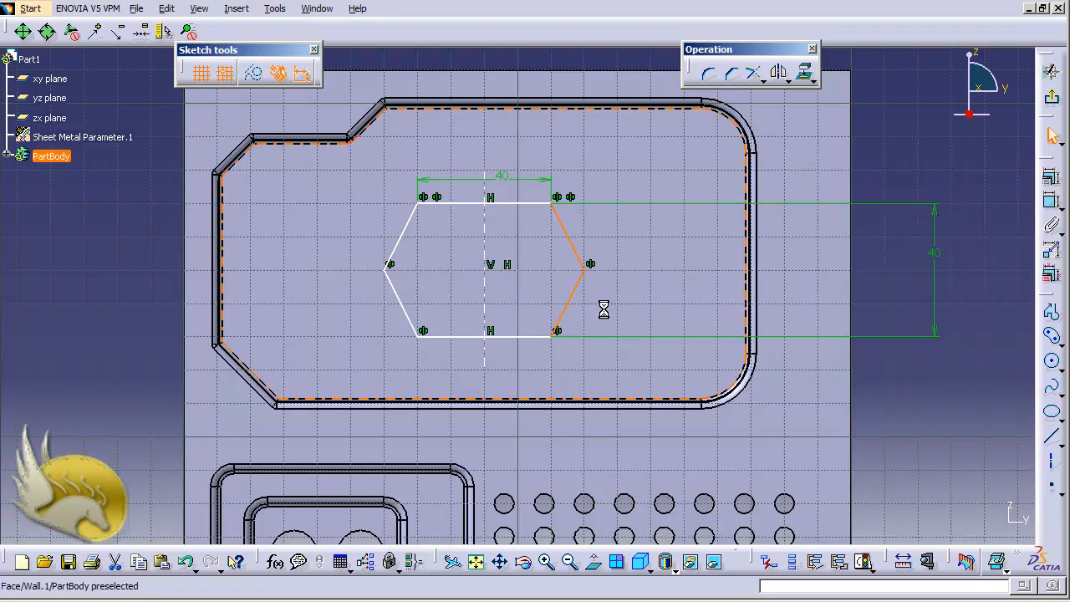
{"action": "left_click", "coordinate": [1051, 208]}
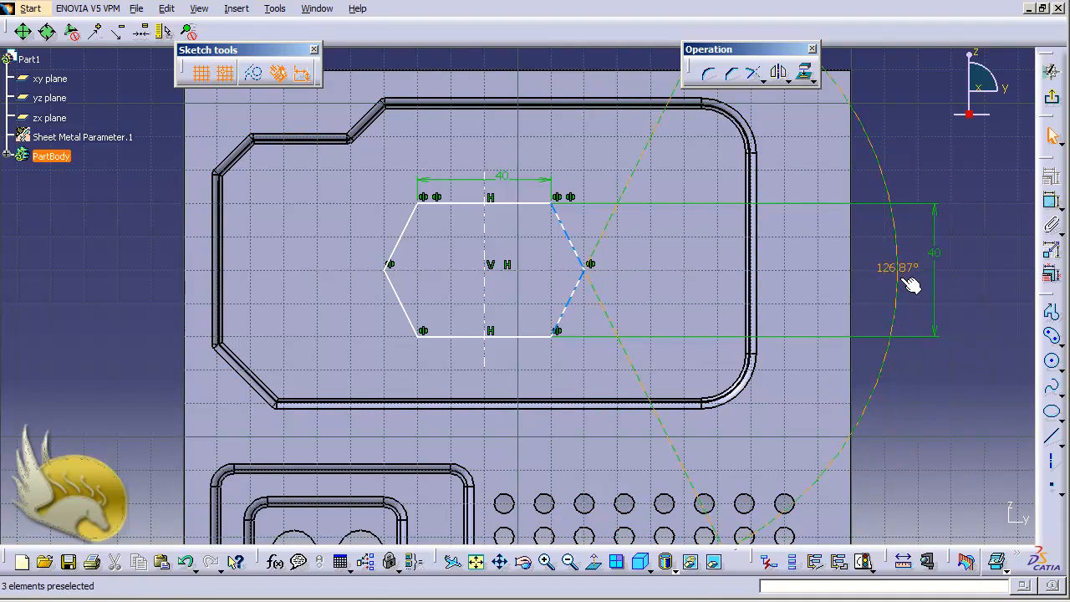
{"action": "double_click", "coordinate": [904, 283]}
{"action": "type", "text": "60"}
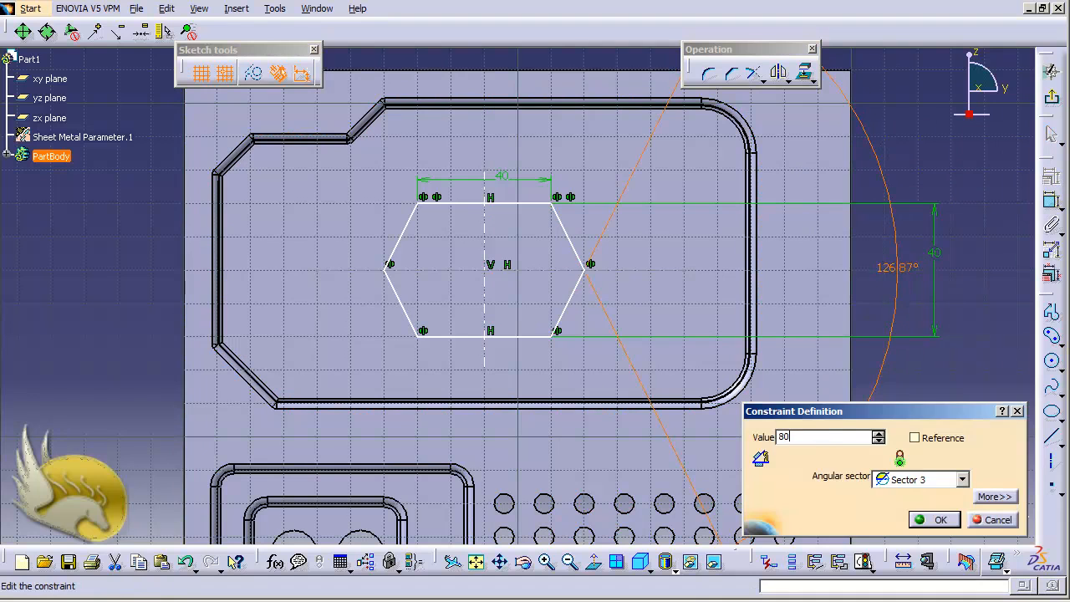
{"action": "key", "text": "Return"}
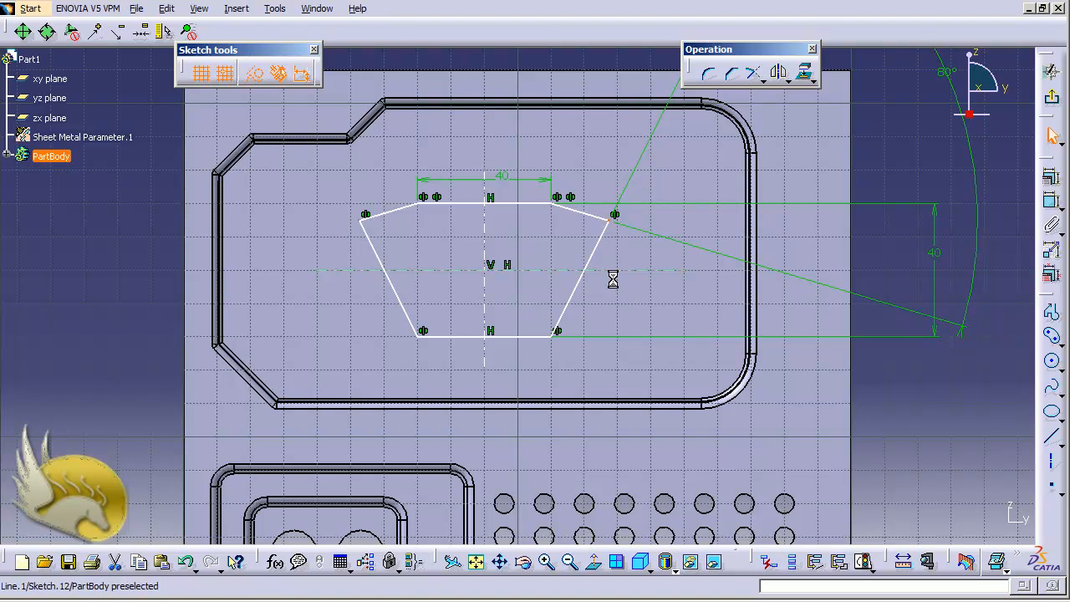
Constrain the hexagon's rightmost corner to be coincident with the horizontal axis.
{"action": "left_click", "coordinate": [796, 275]}
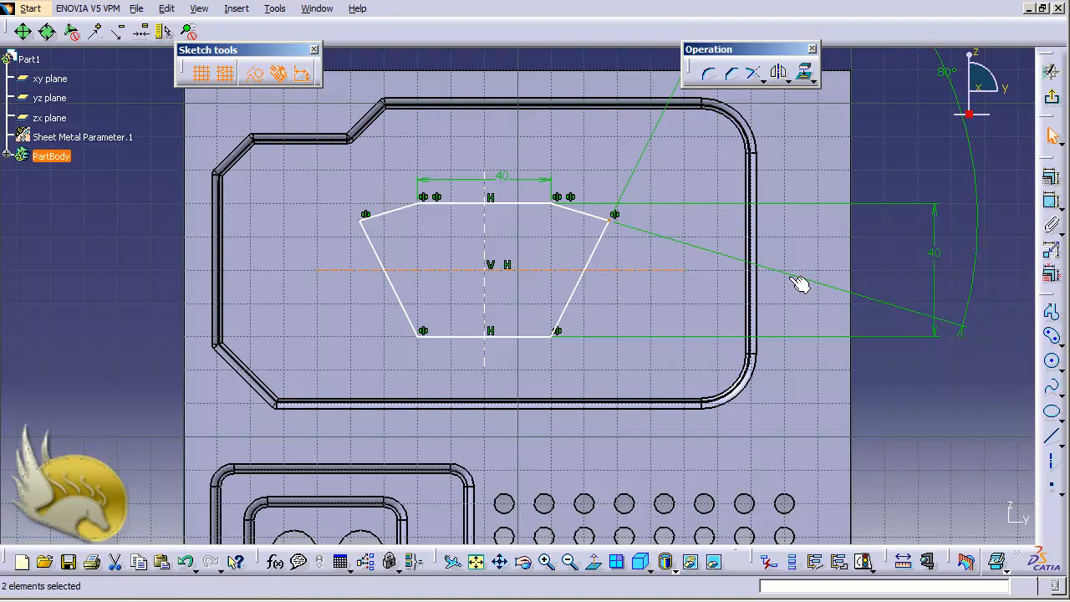
{"action": "left_click", "coordinate": [1051, 179]}
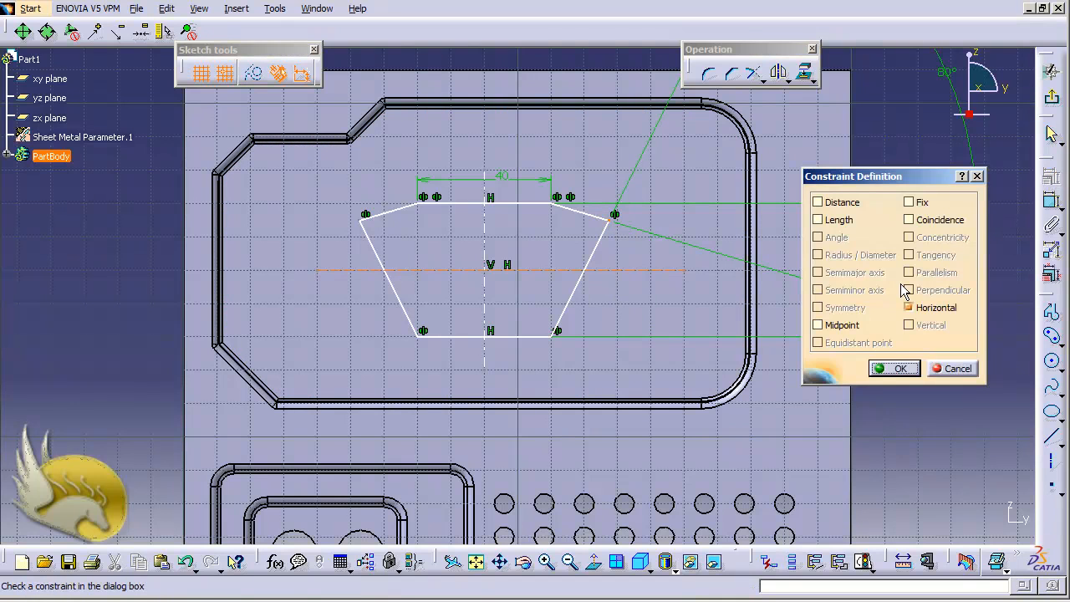
{"action": "left_click", "coordinate": [916, 220]}
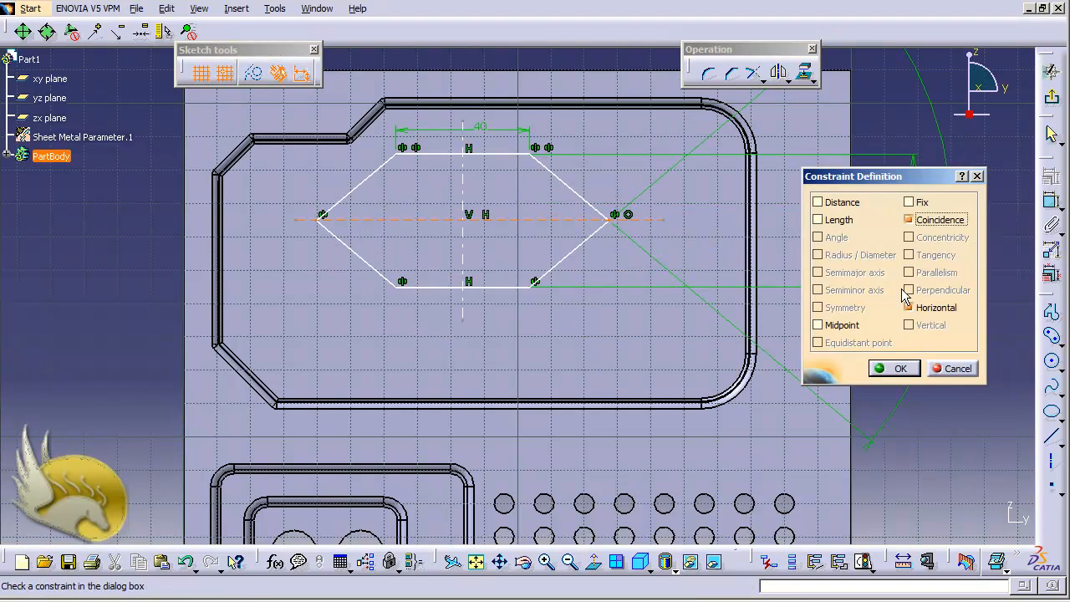
{"action": "left_click", "coordinate": [893, 367]}
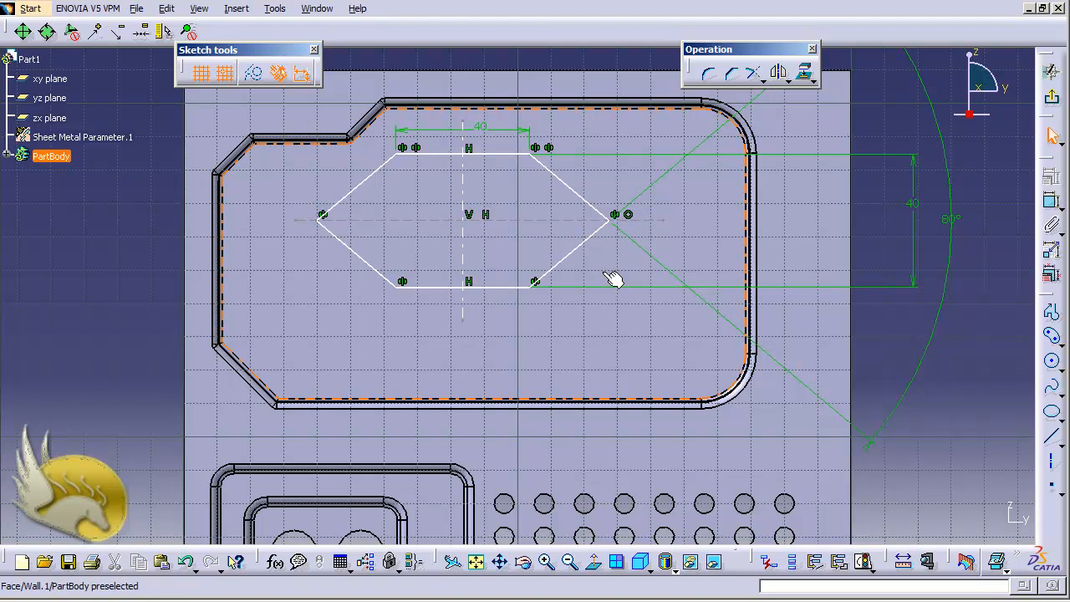
Check the angle between the hexagon's two left slanted sides with a temporary dimension.
{"action": "left_click", "coordinate": [358, 248]}
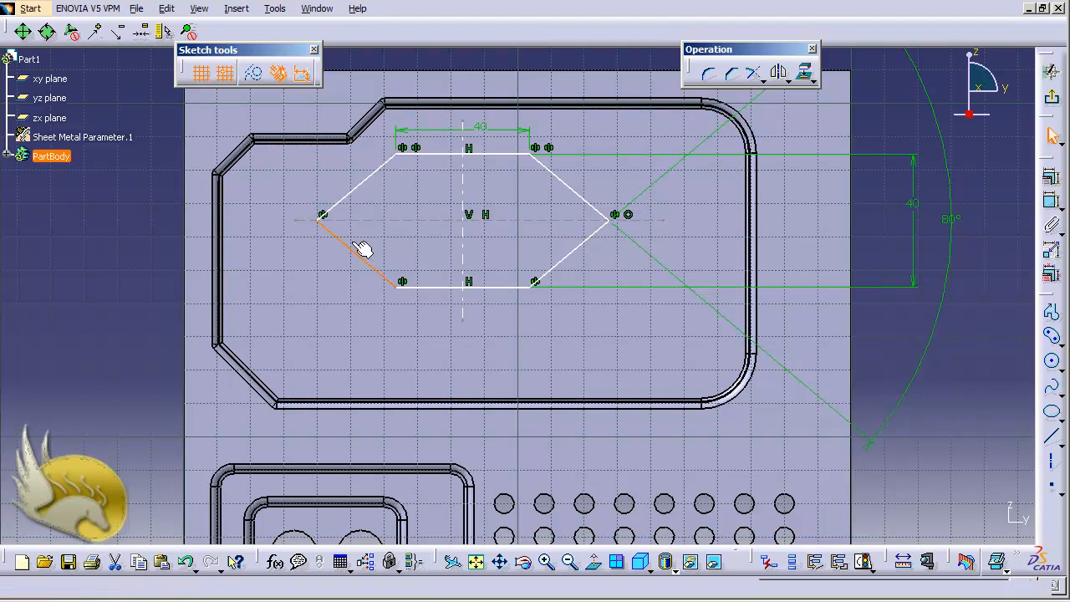
{"action": "left_click", "coordinate": [365, 197], "text": "ctrl"}
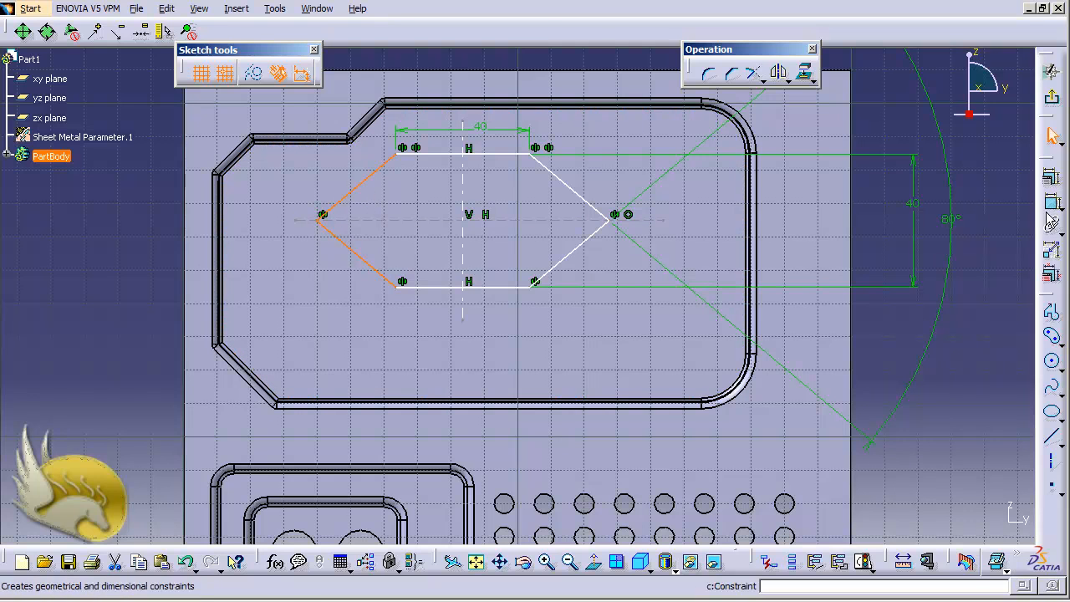
{"action": "left_click", "coordinate": [1051, 200]}
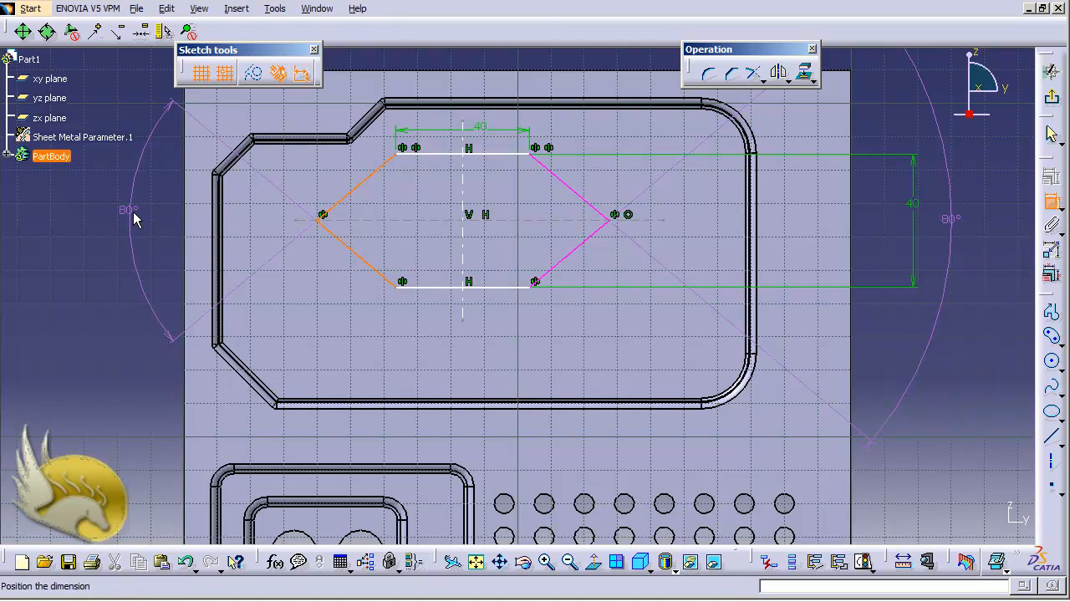
{"action": "key", "text": "Escape"}
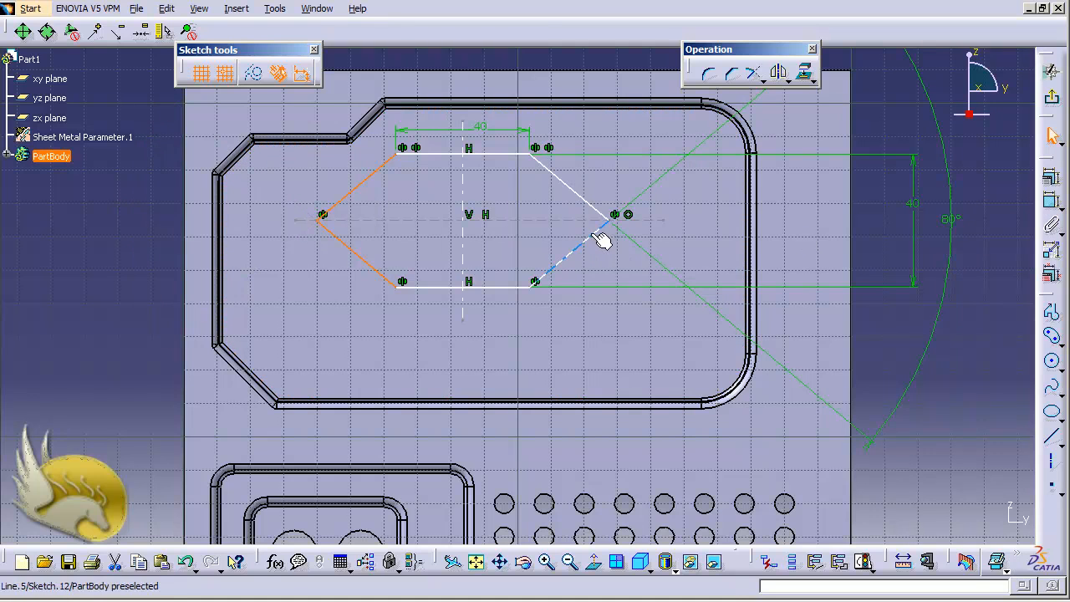
Round the hexagon's leftmost corner with a Corner and set its radius to 7 mm.
{"action": "left_click", "coordinate": [711, 75]}
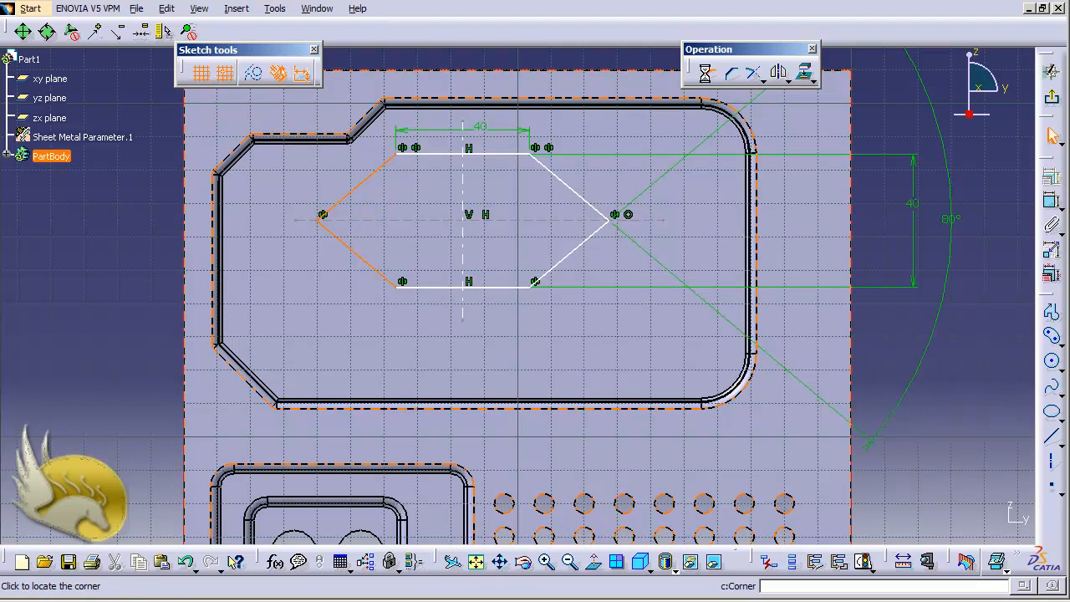
{"action": "left_click", "coordinate": [350, 217]}
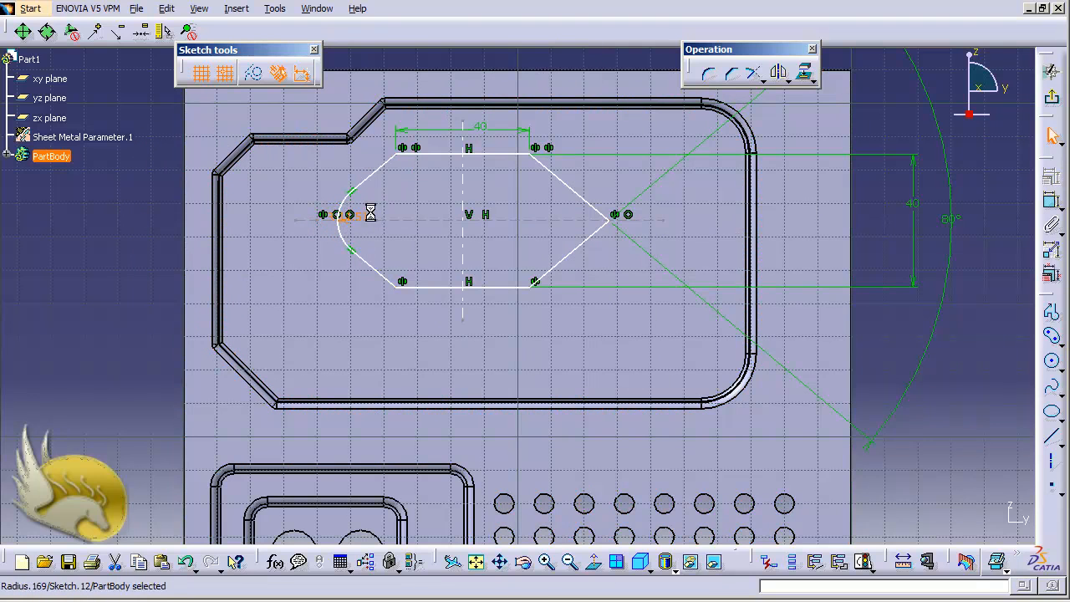
{"action": "double_click", "coordinate": [368, 215]}
{"action": "type", "text": "7"}
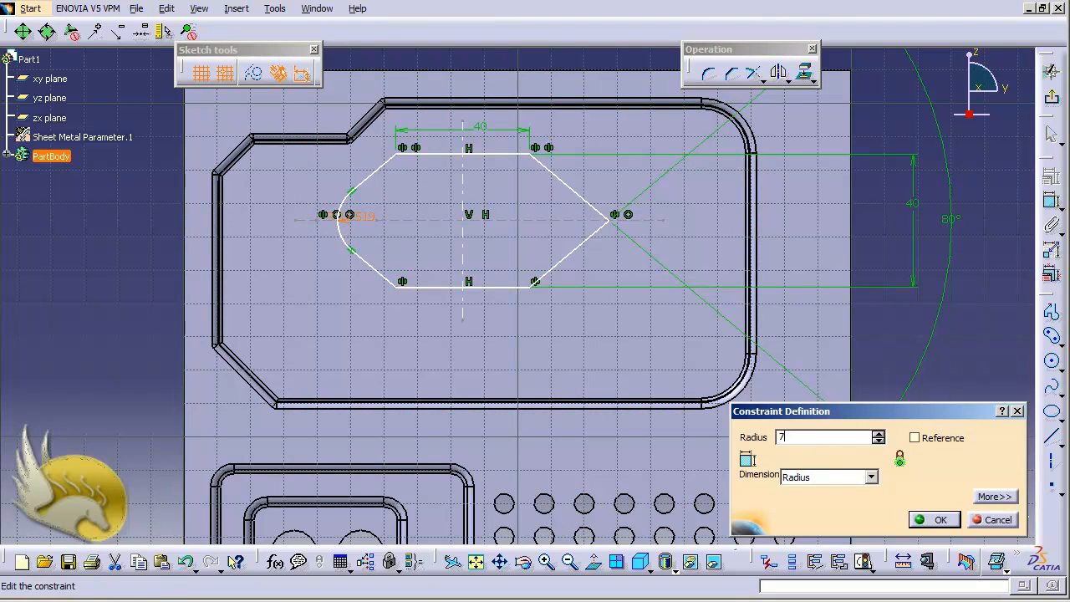
{"action": "key", "text": "Return"}
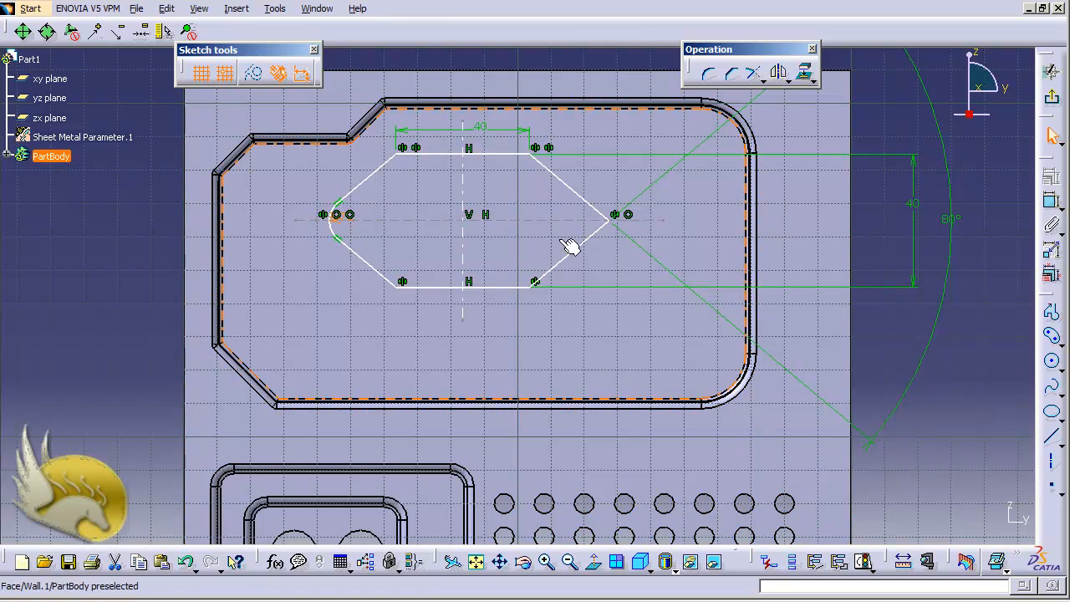
Round the hexagon's rightmost corner with a Corner, giving it the same 7 mm radius as the opposite one.
{"action": "left_click", "coordinate": [597, 233]}
{"action": "left_click", "coordinate": [596, 204], "text": "ctrl"}
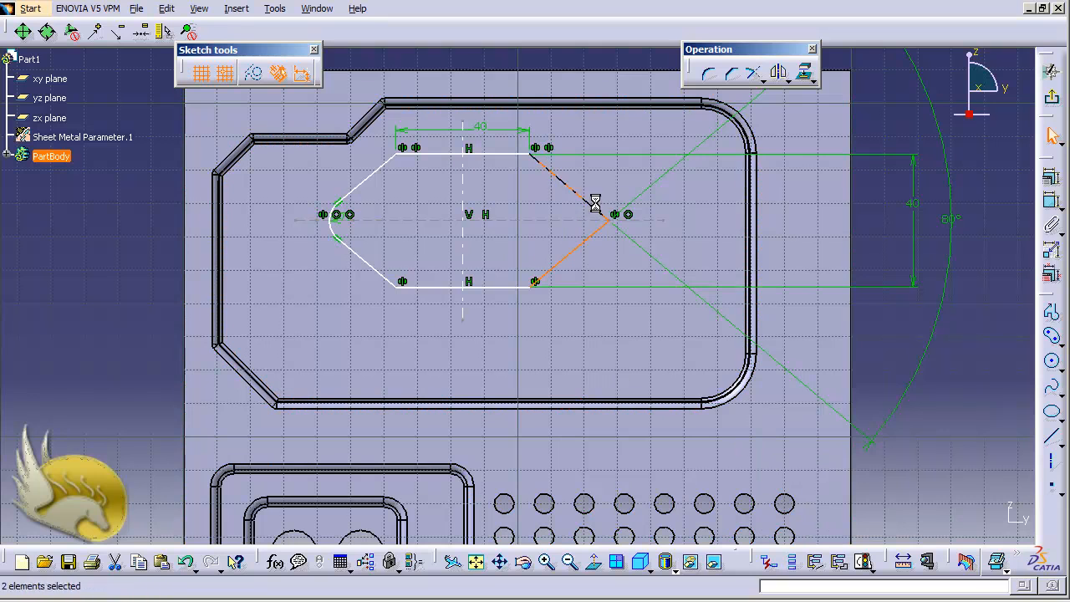
{"action": "left_click", "coordinate": [709, 73]}
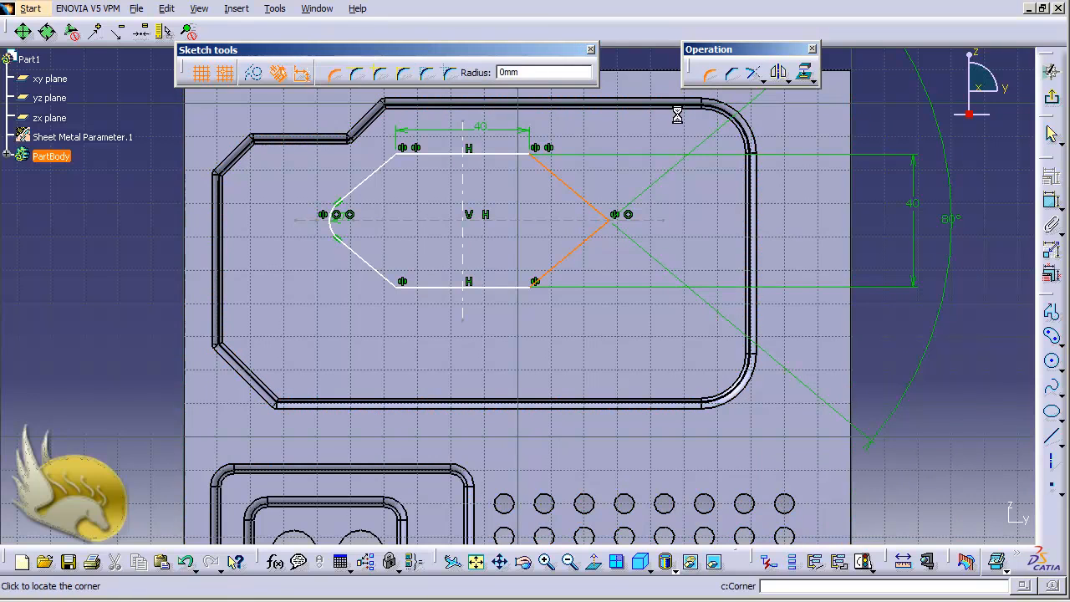
{"action": "left_click", "coordinate": [592, 230]}
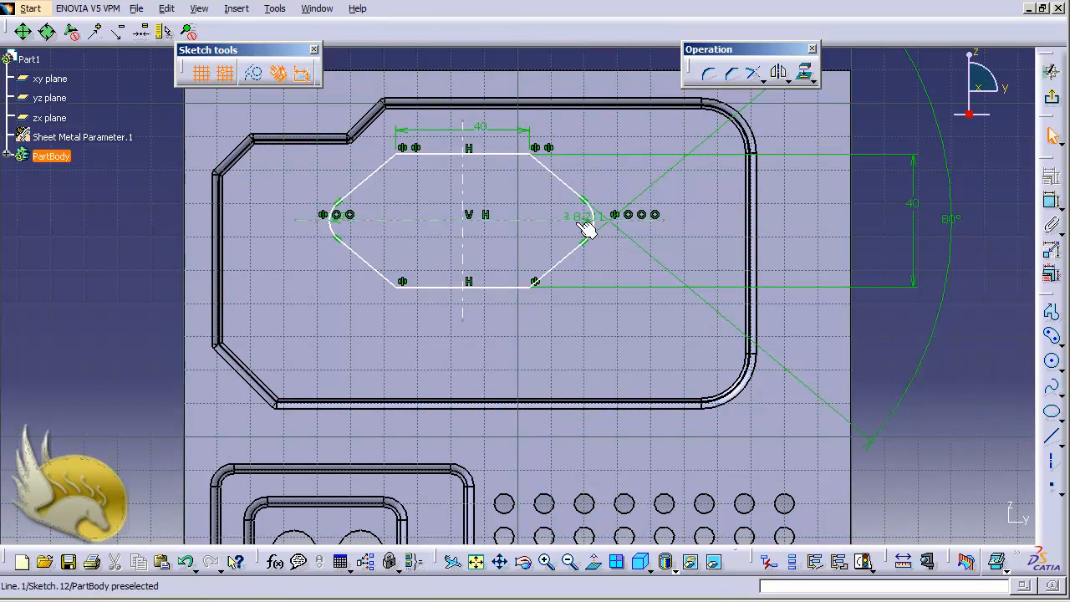
{"action": "double_click", "coordinate": [578, 214]}
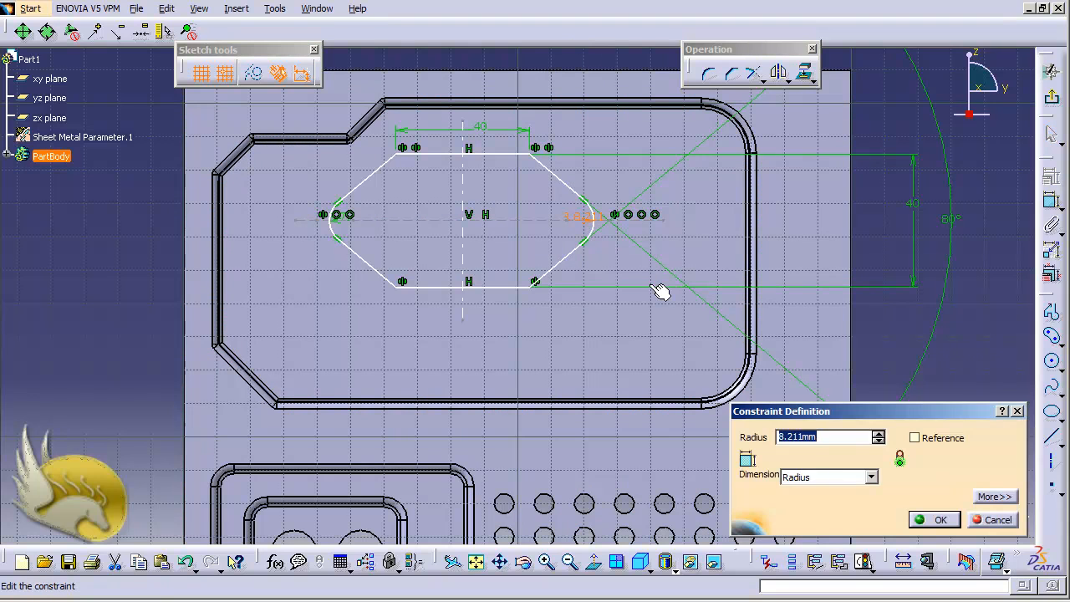
{"action": "type", "text": "5"}
{"action": "key", "text": "Return"}
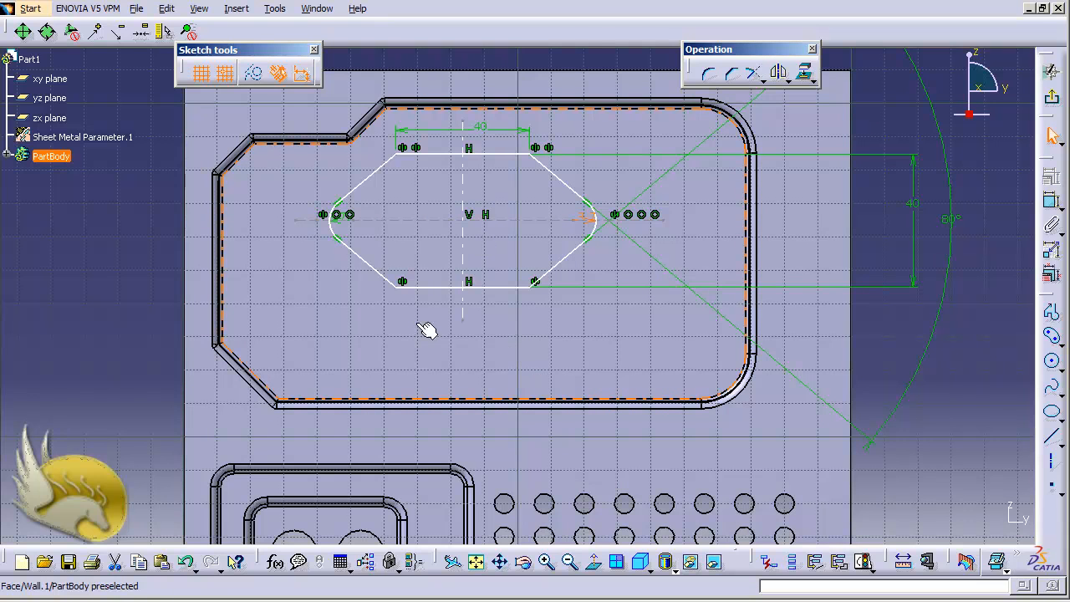
{"action": "left_click", "coordinate": [502, 287]}
{"action": "left_click", "coordinate": [506, 160], "text": "ctrl"}
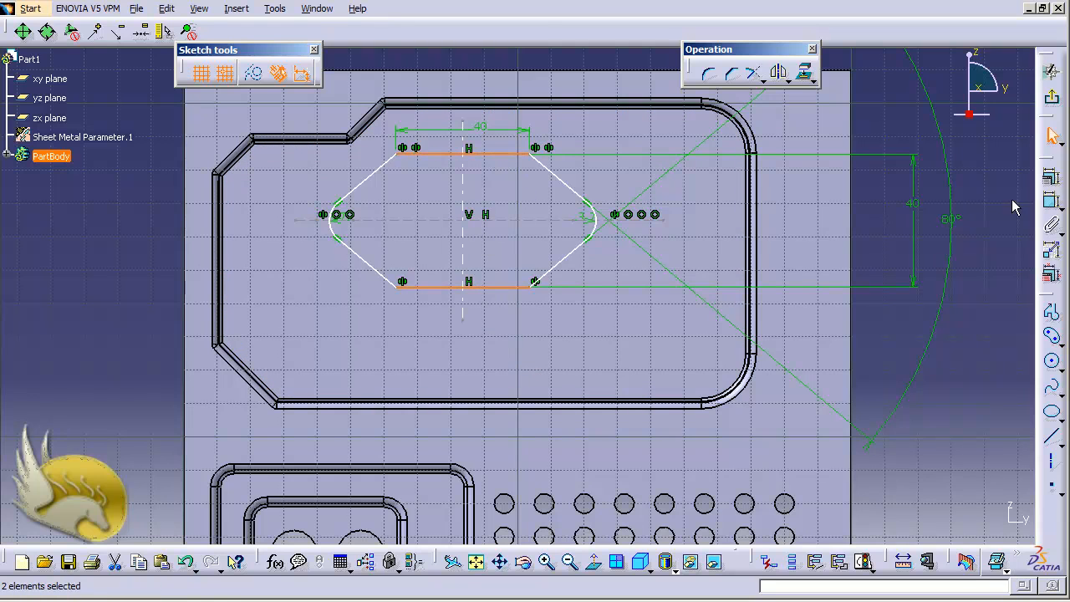
{"action": "left_click", "coordinate": [1052, 200]}
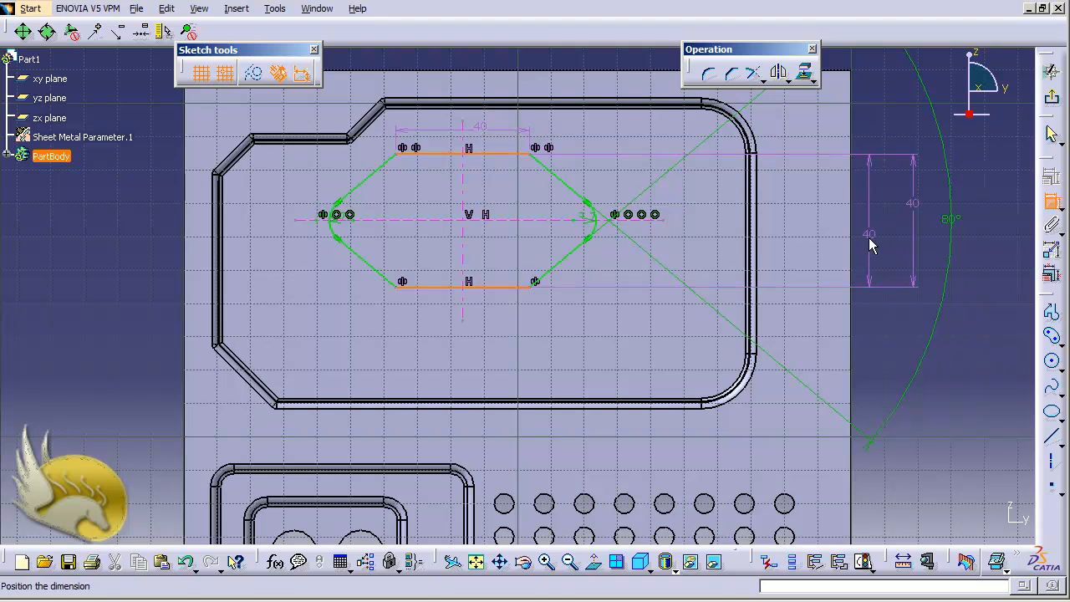
{"action": "left_click", "coordinate": [868, 245]}
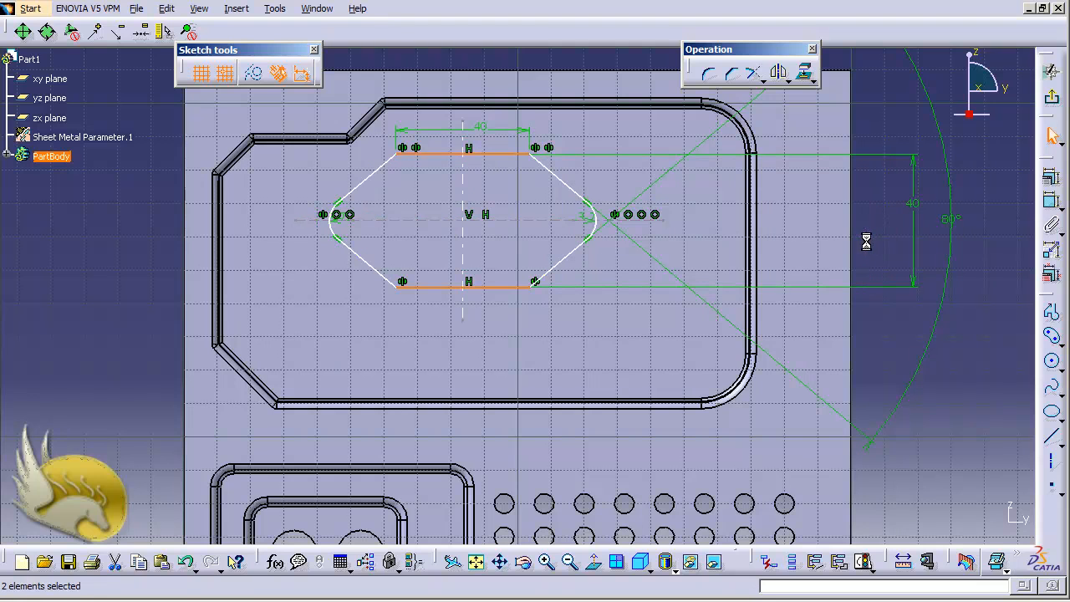
Set the distance between the hexagon's upper and lower horizontal sides to 22 mm.
{"action": "double_click", "coordinate": [911, 206]}
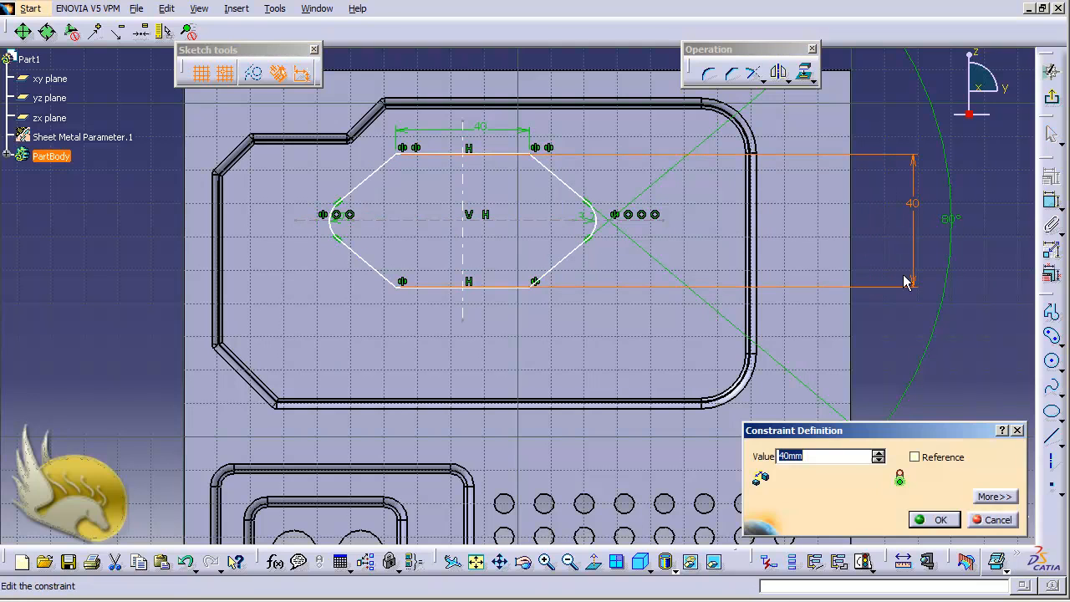
{"action": "type", "text": "22"}
{"action": "key", "text": "Return"}
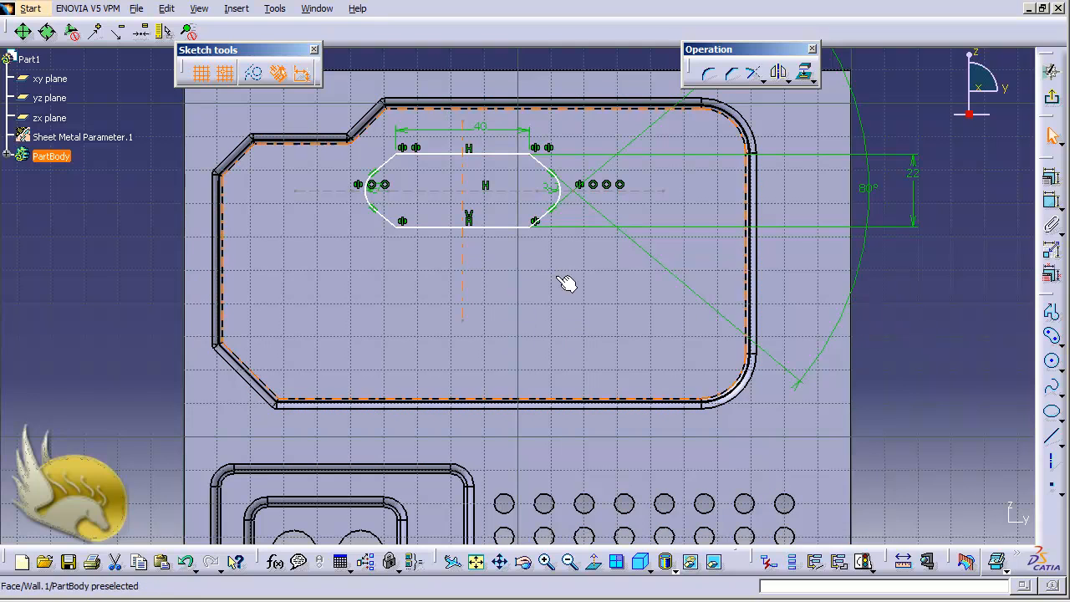
Dimension the hexagon's vertical axis from the sketch's V axis and set the distance to 50 mm.
{"action": "scroll", "coordinate": [786, 393], "scroll_direction": "down", "scroll_amount": 1, "text": "ctrl"}
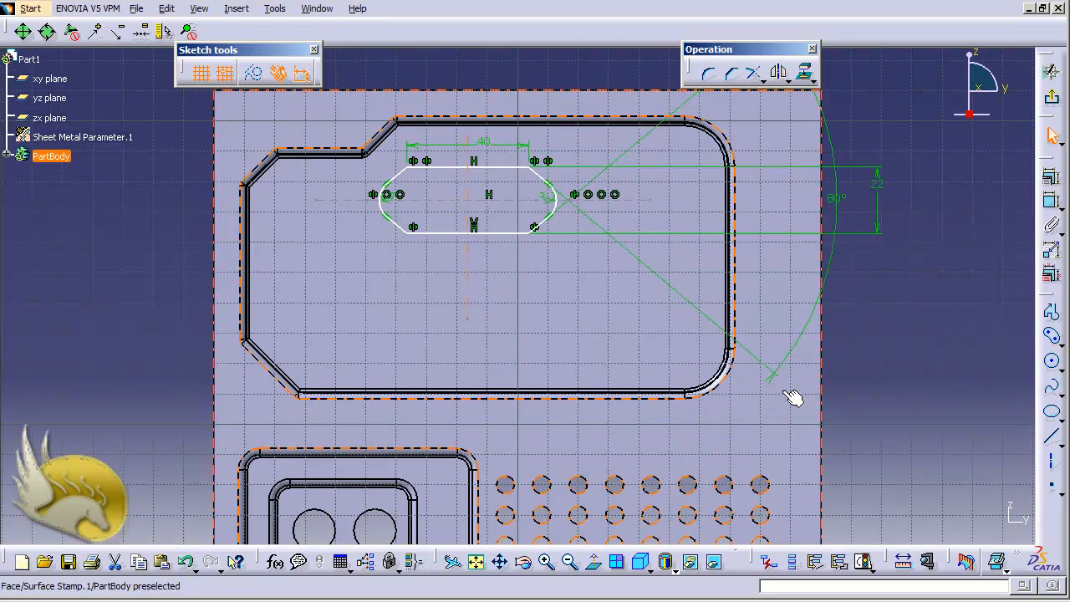
{"action": "scroll", "coordinate": [786, 393], "scroll_direction": "up", "scroll_amount": 1}
{"action": "scroll", "coordinate": [786, 393], "scroll_direction": "down", "scroll_amount": 2}
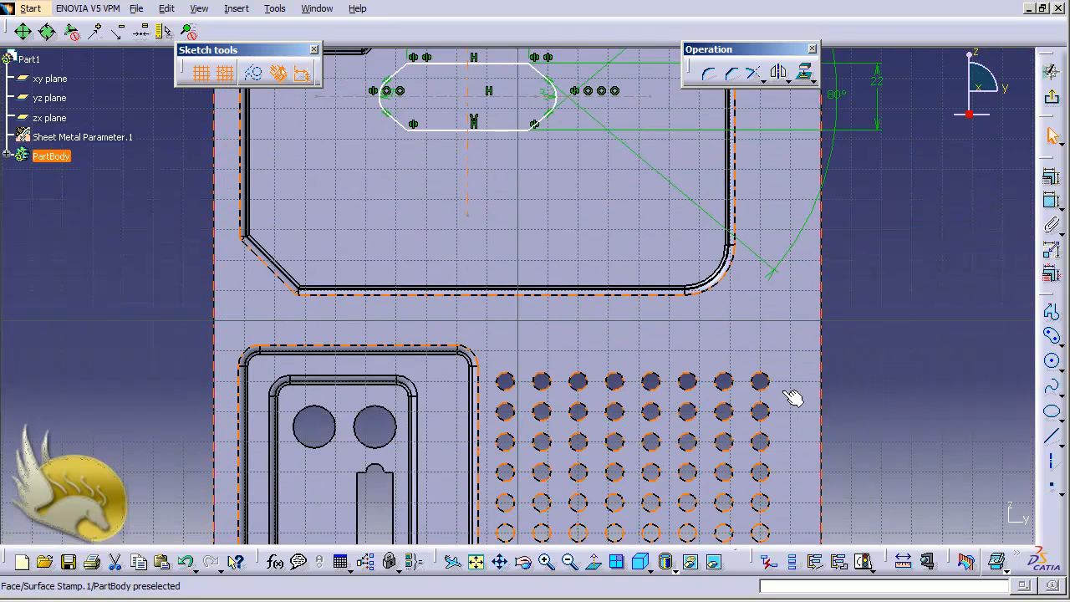
{"action": "scroll", "coordinate": [793, 398], "scroll_direction": "down", "scroll_amount": 1, "text": "ctrl"}
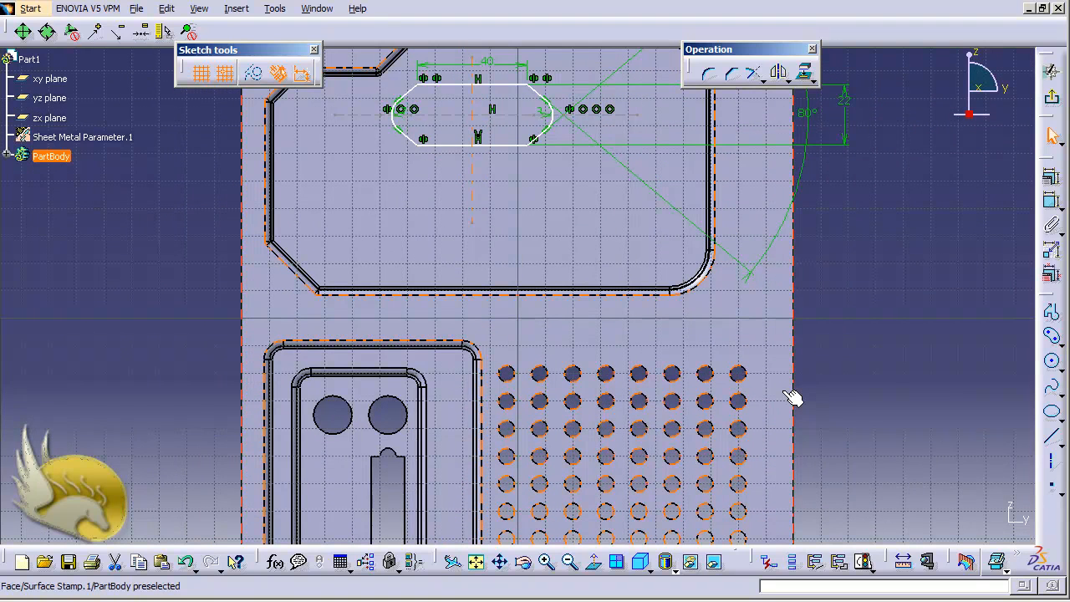
{"action": "scroll", "coordinate": [793, 398], "scroll_direction": "down", "scroll_amount": 1, "text": "ctrl"}
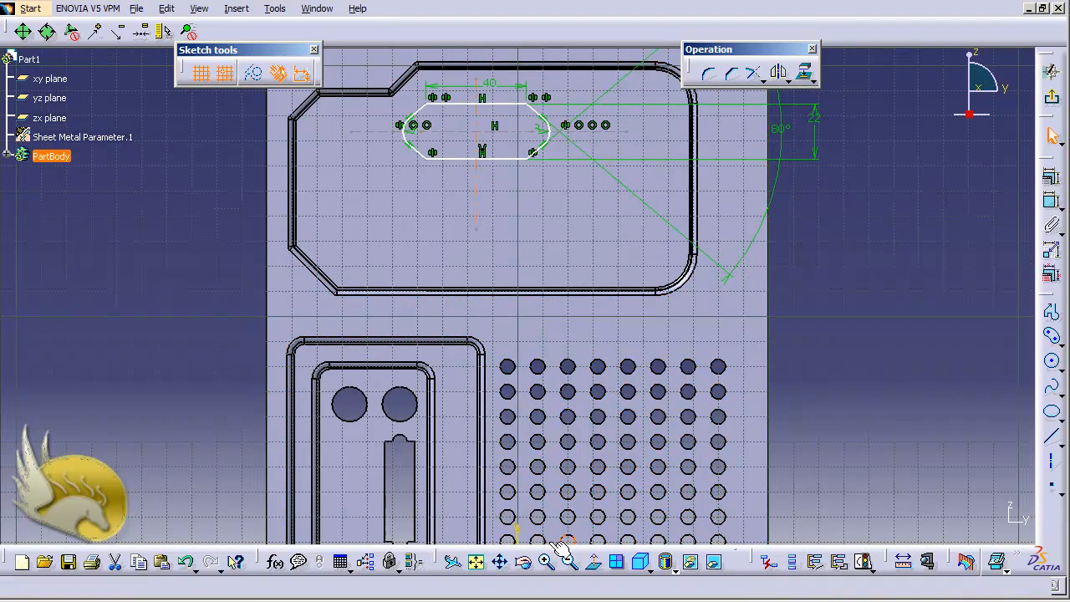
{"action": "left_click", "coordinate": [518, 531]}
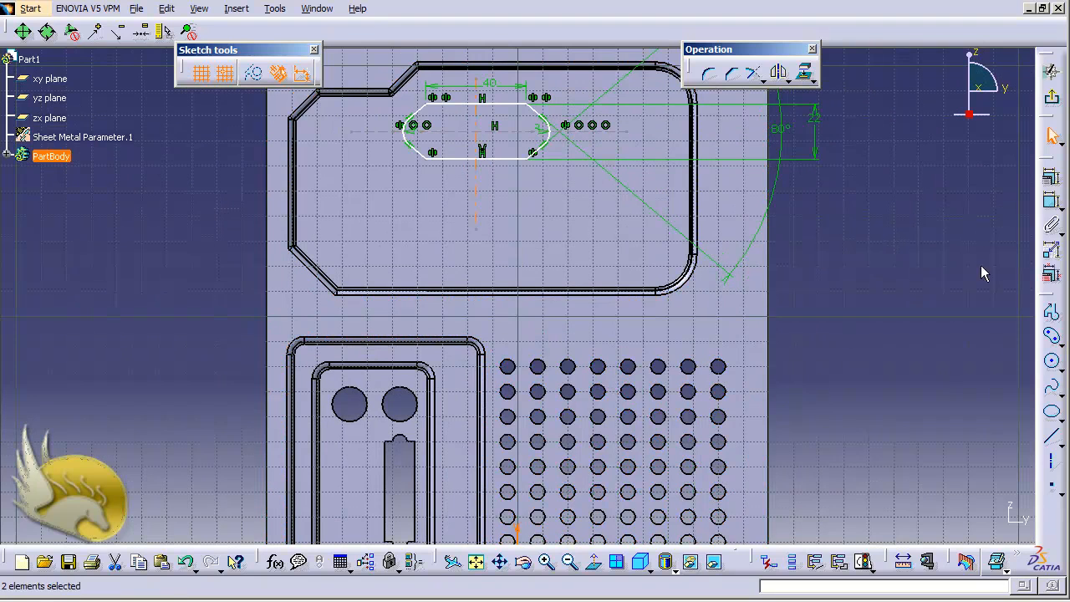
{"action": "left_click", "coordinate": [1052, 201]}
{"action": "left_click", "coordinate": [845, 333]}
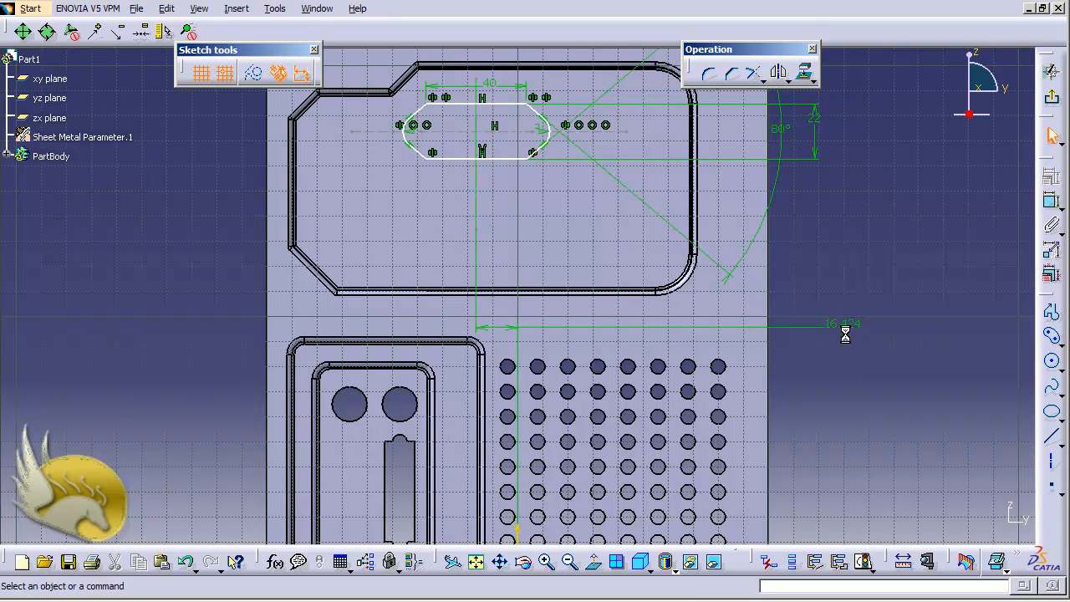
{"action": "double_click", "coordinate": [851, 324]}
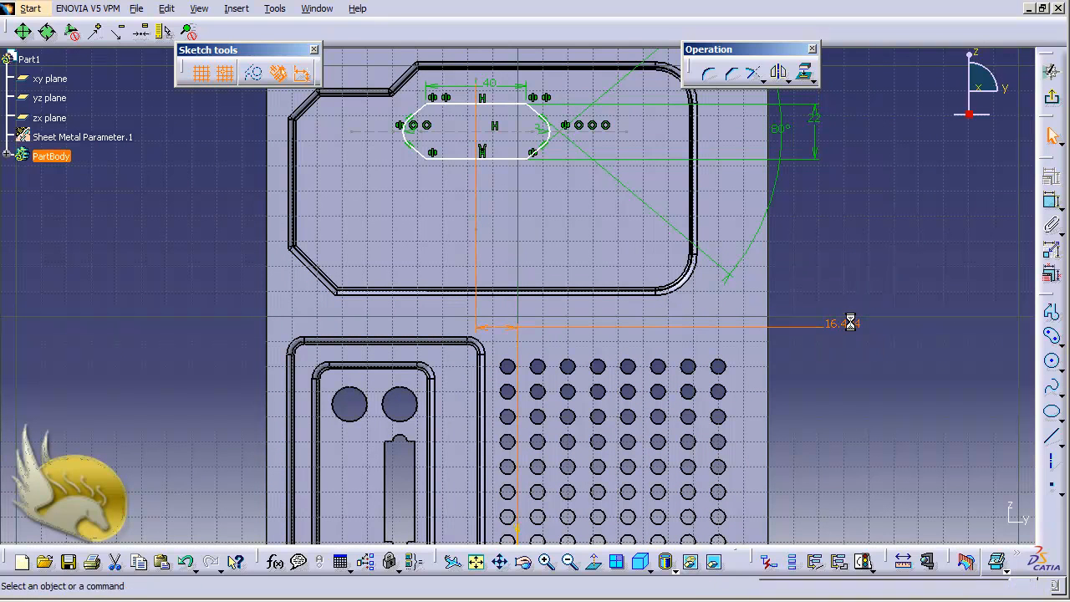
{"action": "type", "text": "50"}
{"action": "key", "text": "Return"}
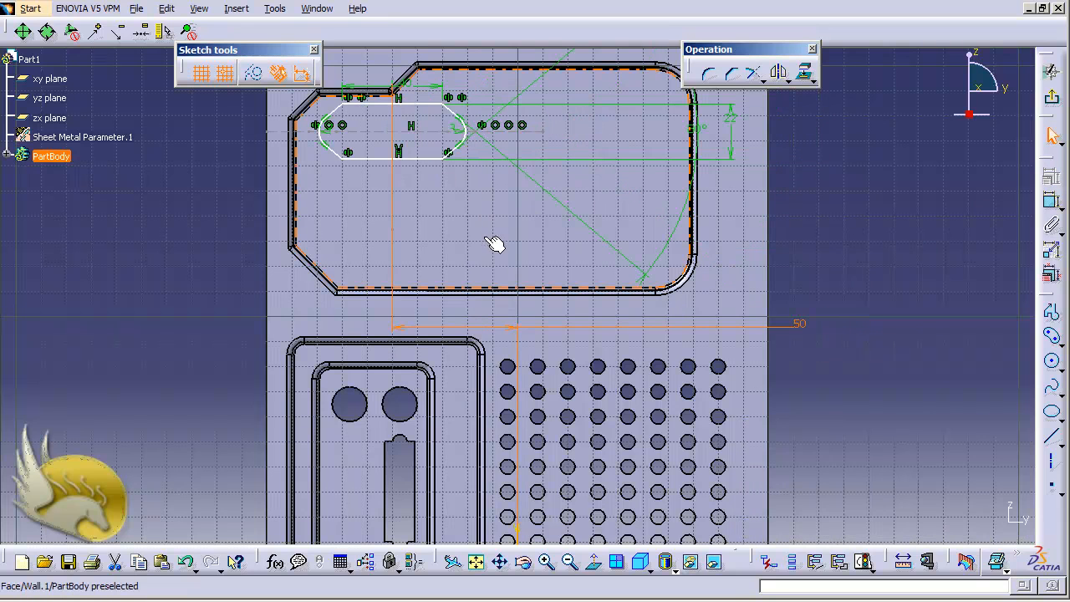
Dimension the hexagon's horizontal axis from the sketch's H axis, set the distance to 170 mm, and exit the sketch.
{"action": "left_click", "coordinate": [534, 133]}
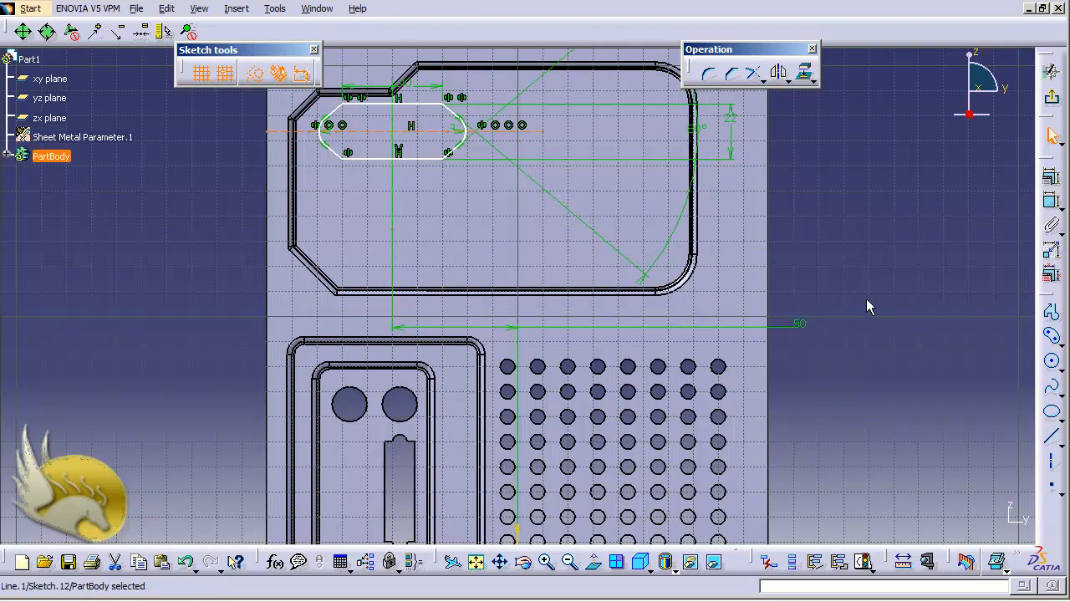
{"action": "scroll", "coordinate": [867, 301], "scroll_direction": "up", "scroll_amount": 1}
{"action": "scroll", "coordinate": [867, 301], "scroll_direction": "down", "scroll_amount": 2}
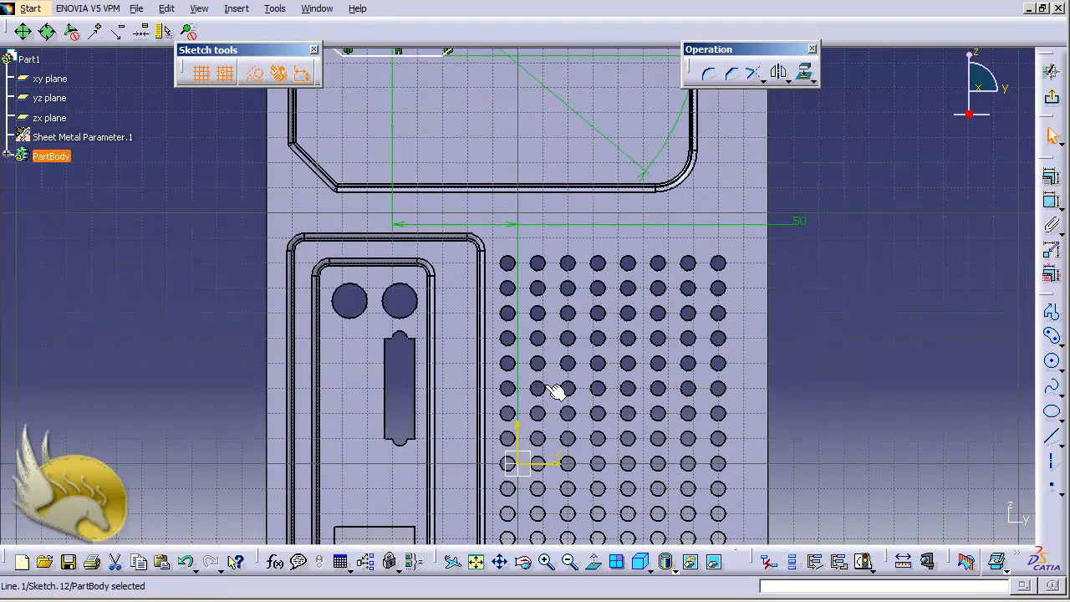
{"action": "left_click", "coordinate": [541, 465], "text": "ctrl"}
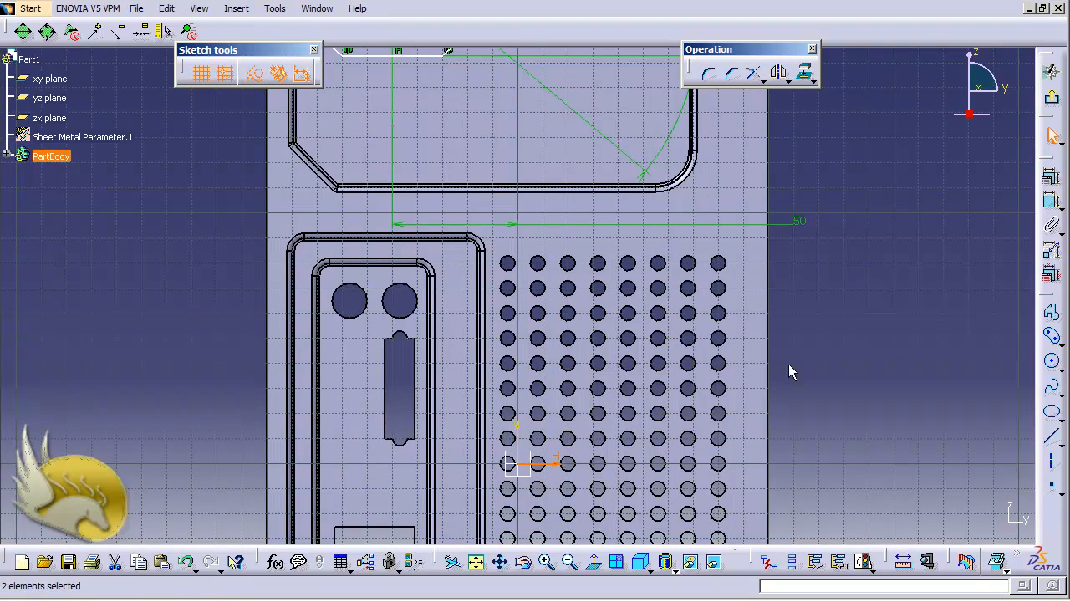
{"action": "left_click", "coordinate": [1052, 200]}
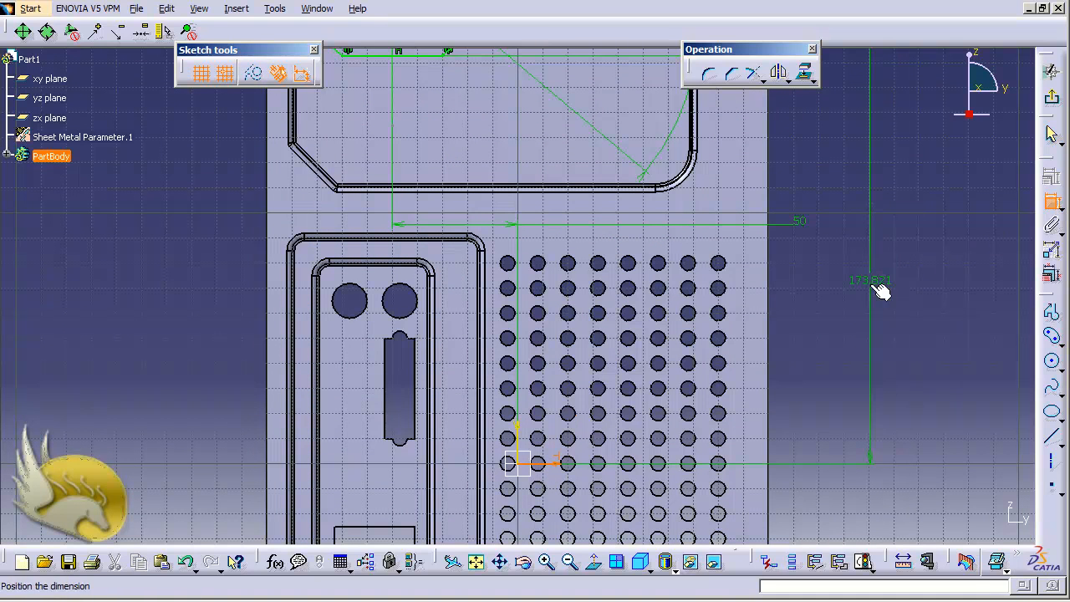
{"action": "left_click", "coordinate": [883, 289]}
{"action": "double_click", "coordinate": [879, 287]}
{"action": "type", "text": "17"}
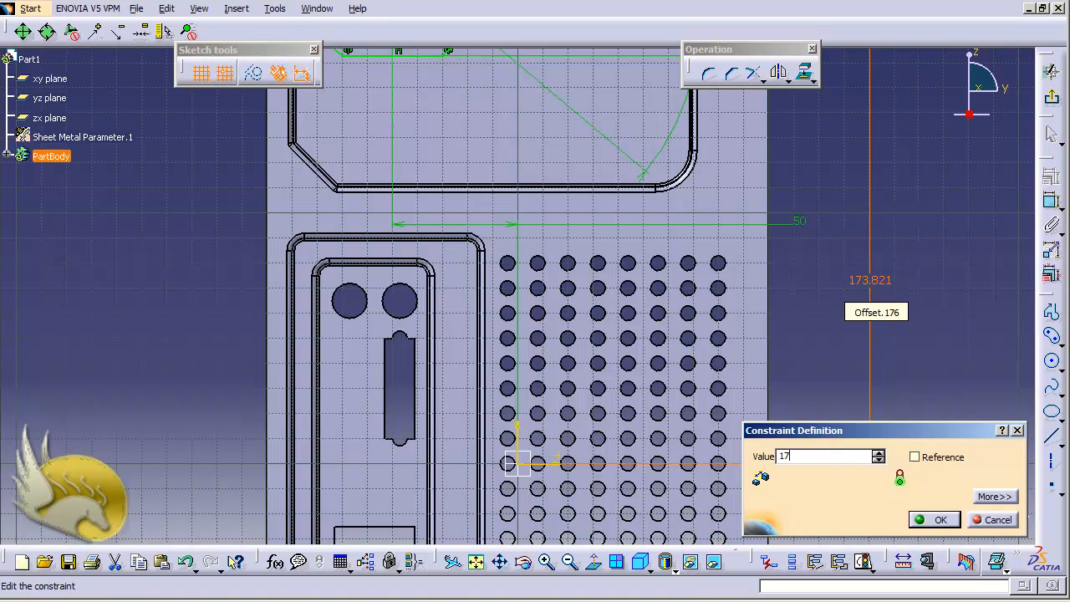
{"action": "type", "text": "0mm"}
{"action": "key", "text": "Return"}
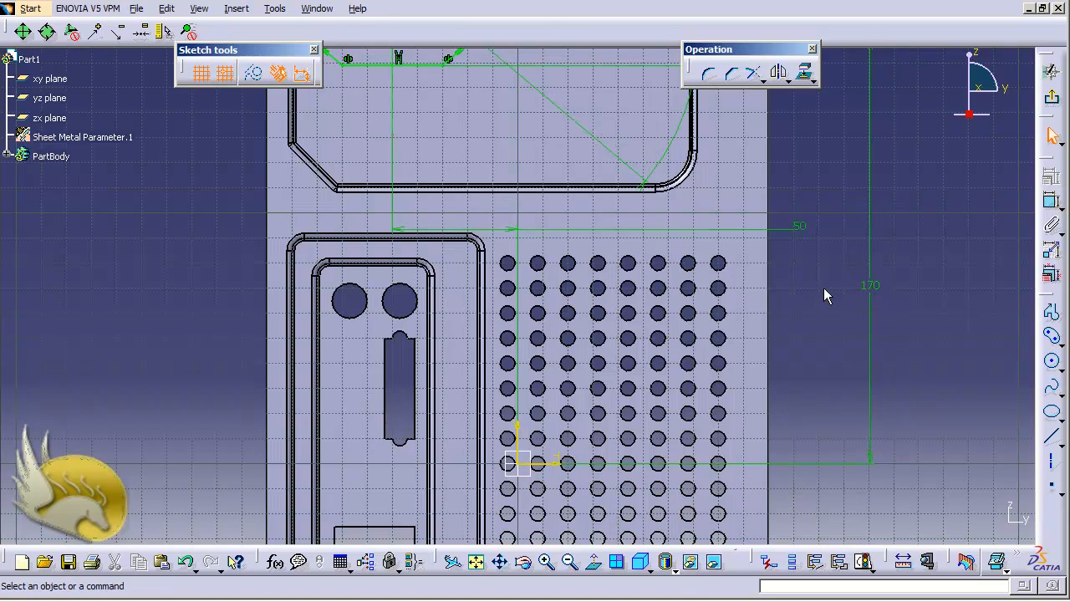
{"action": "scroll", "coordinate": [824, 292], "scroll_direction": "down", "scroll_amount": 1}
{"action": "scroll", "coordinate": [824, 292], "scroll_direction": "up", "scroll_amount": 2}
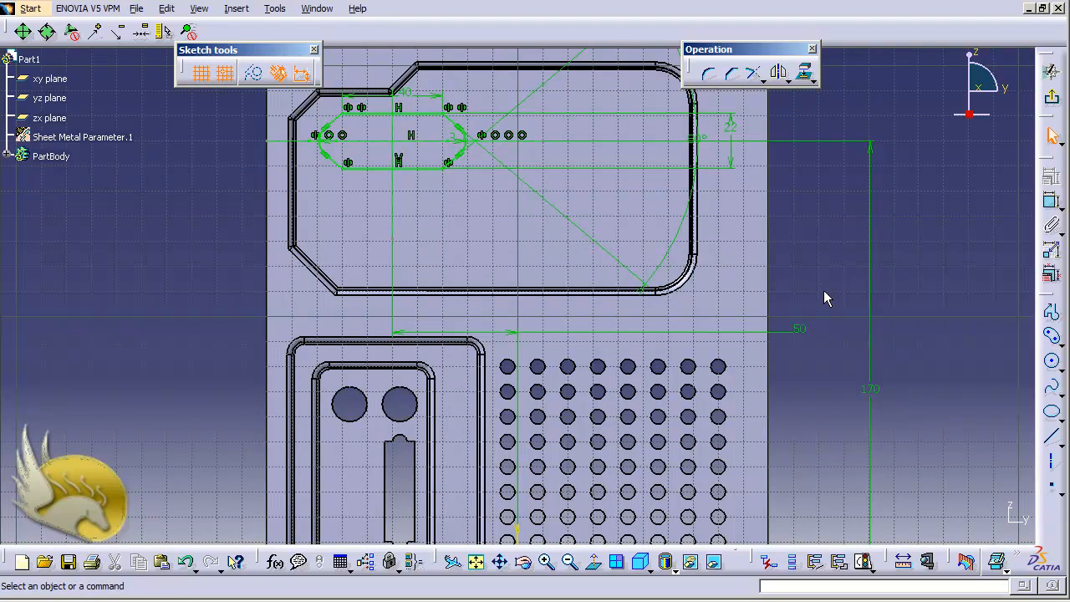
{"action": "left_click", "coordinate": [1050, 99]}
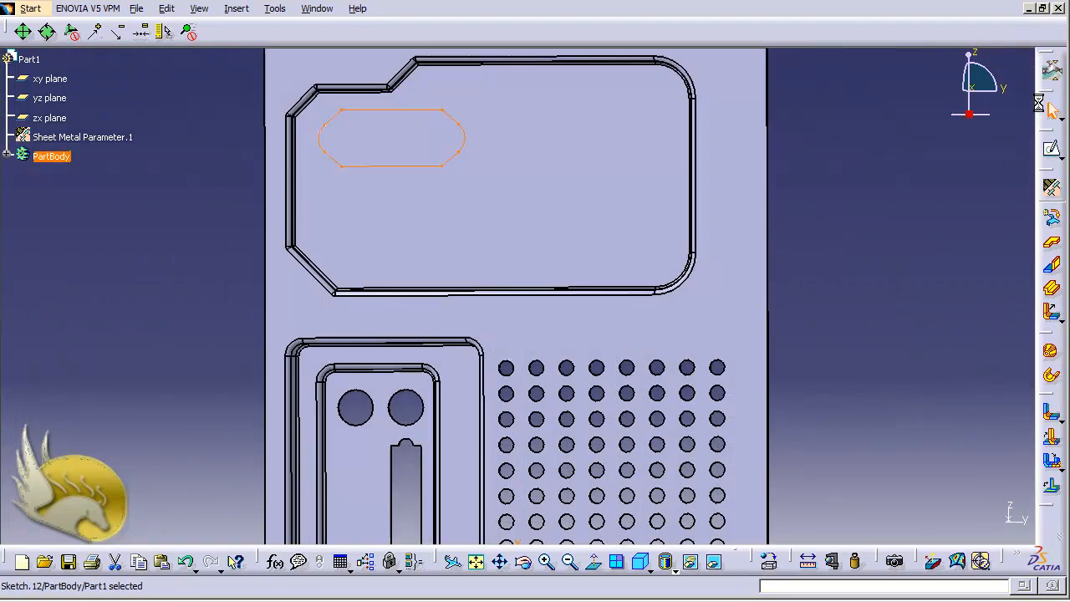
Copy the hexagon sketch, Sketch.12, and paste the copy into PartBody.
{"action": "left_click", "coordinate": [4, 155]}
{"action": "scroll", "coordinate": [98, 235], "scroll_direction": "down", "scroll_amount": 2}
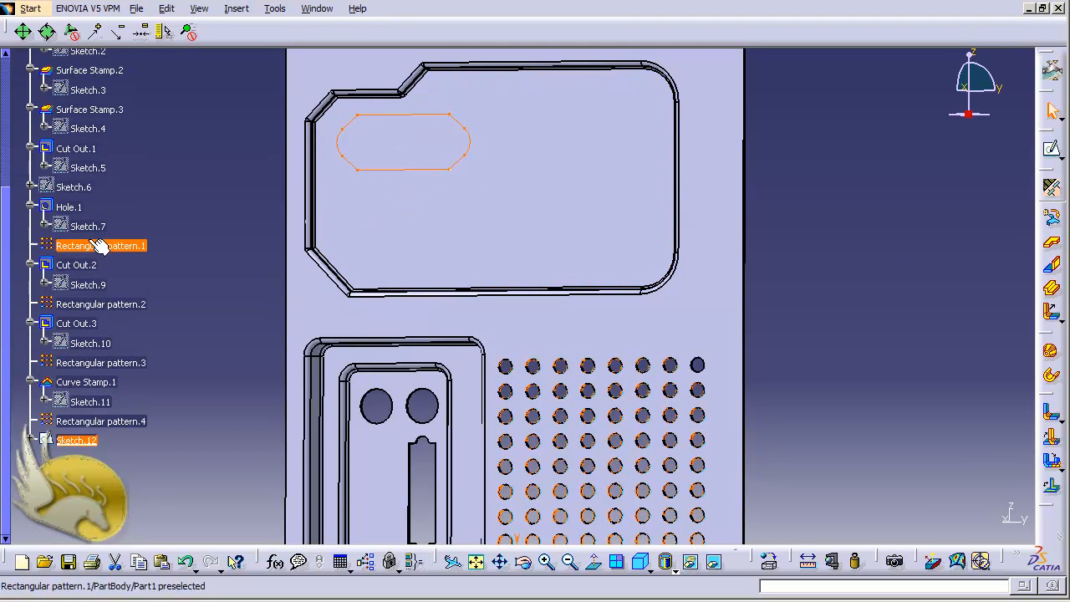
{"action": "right_click", "coordinate": [82, 439]}
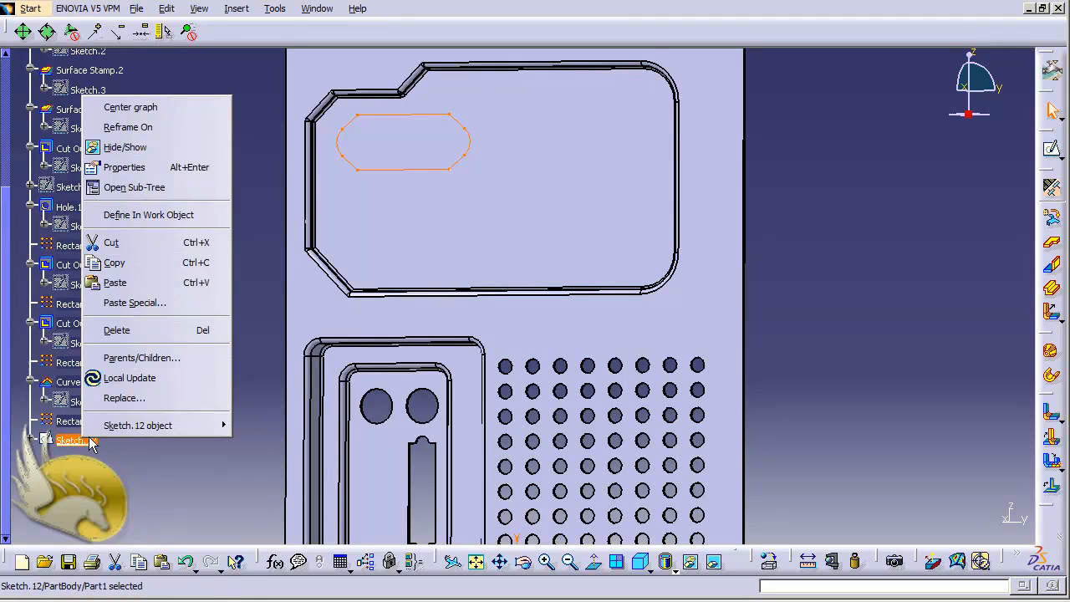
{"action": "left_click", "coordinate": [126, 264]}
{"action": "scroll", "coordinate": [148, 306], "scroll_direction": "up", "scroll_amount": 3}
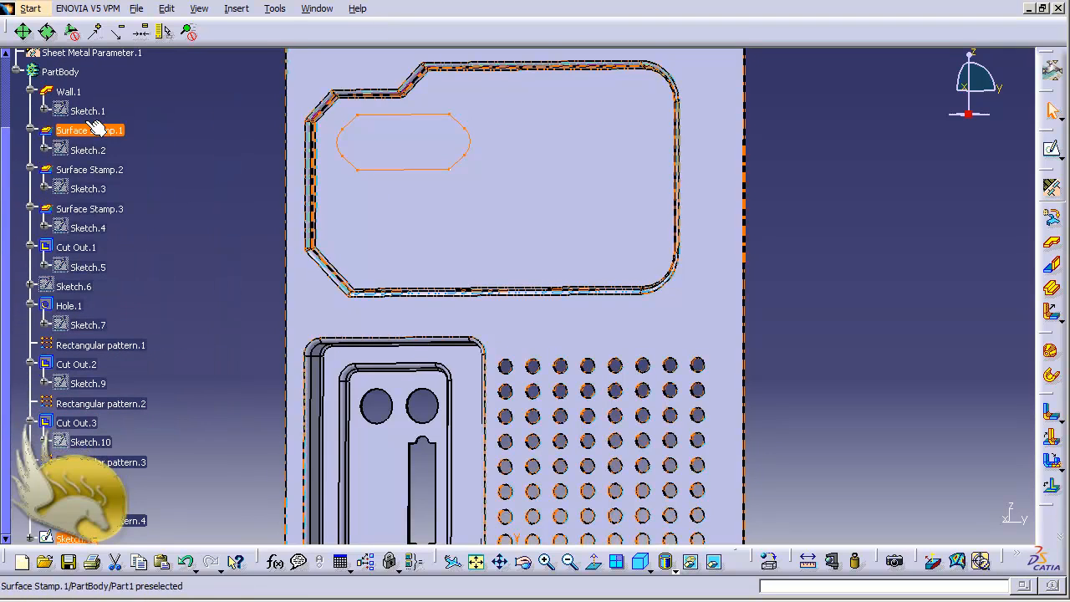
{"action": "right_click", "coordinate": [60, 74]}
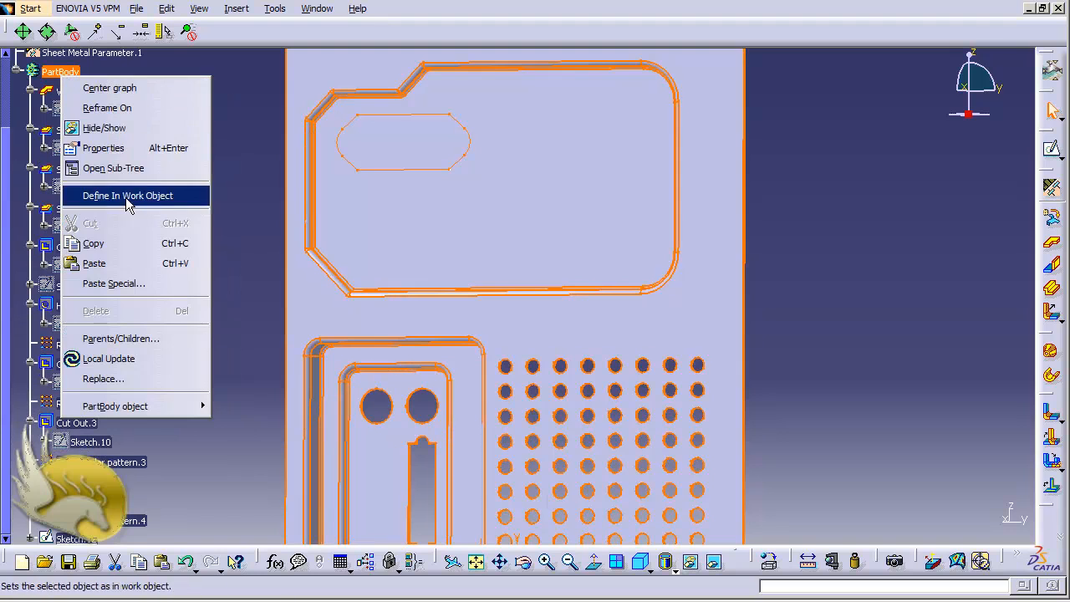
{"action": "left_click", "coordinate": [125, 265]}
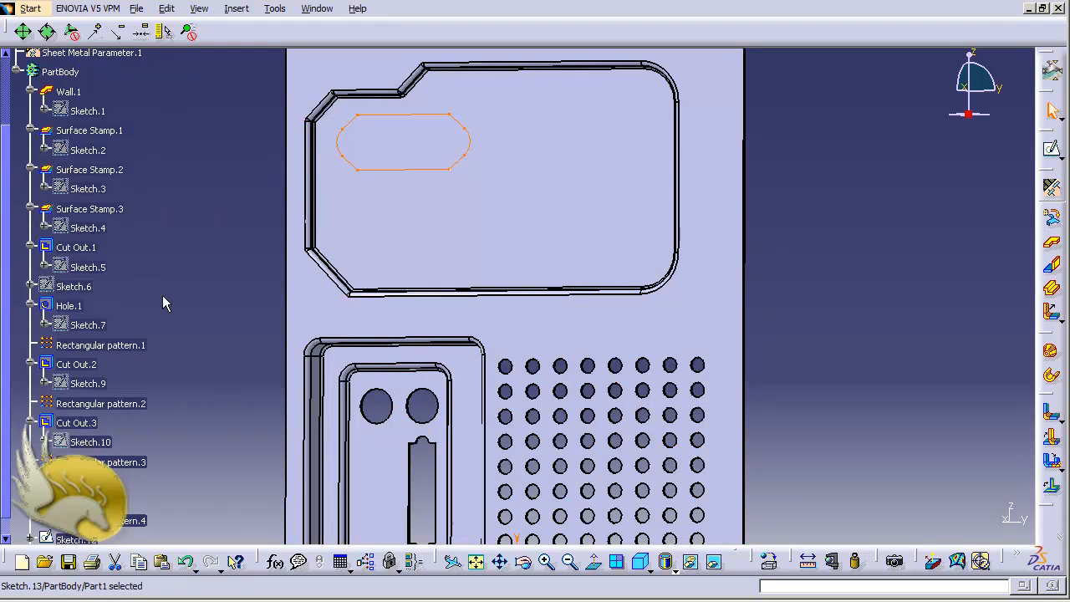
Edit the copied hexagon sketch, Sketch.13, set its vertical distance from the H axis to 135 mm, and exit the sketch.
{"action": "scroll", "coordinate": [162, 295], "scroll_direction": "down", "scroll_amount": 5}
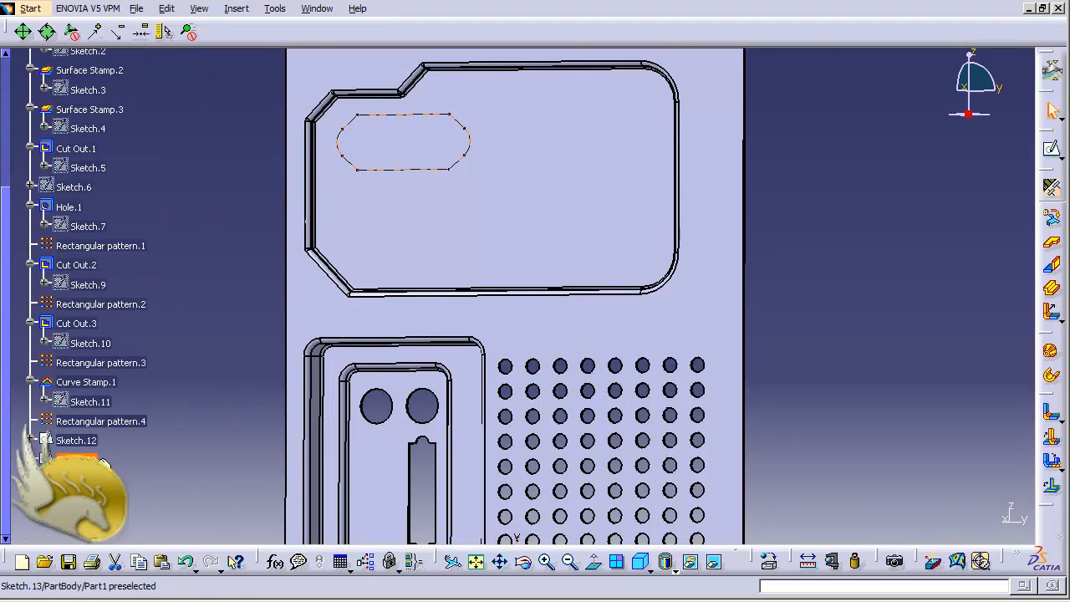
{"action": "double_click", "coordinate": [94, 459]}
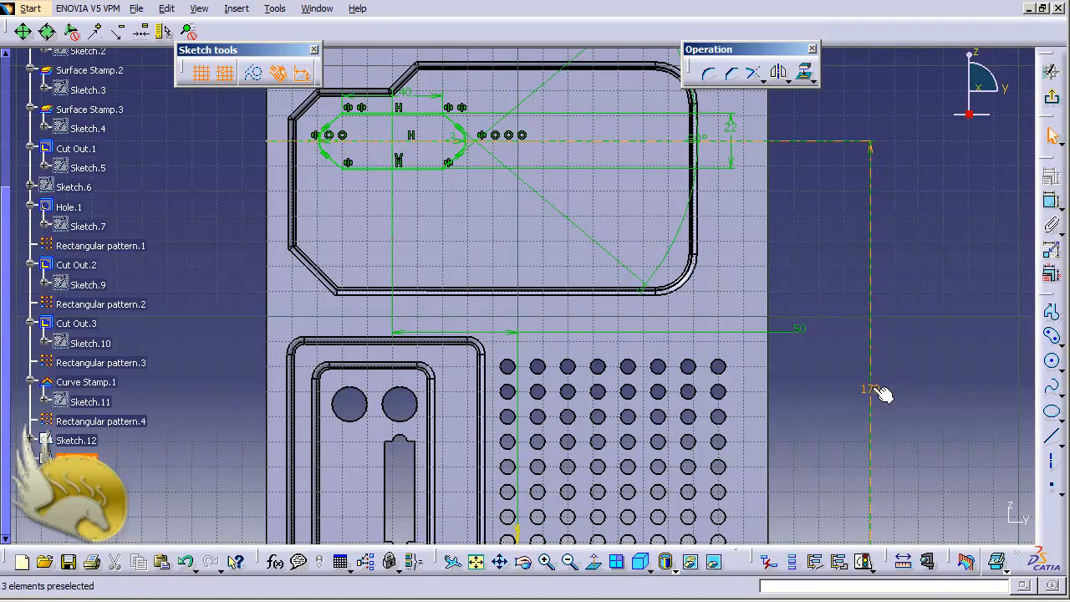
{"action": "double_click", "coordinate": [878, 390]}
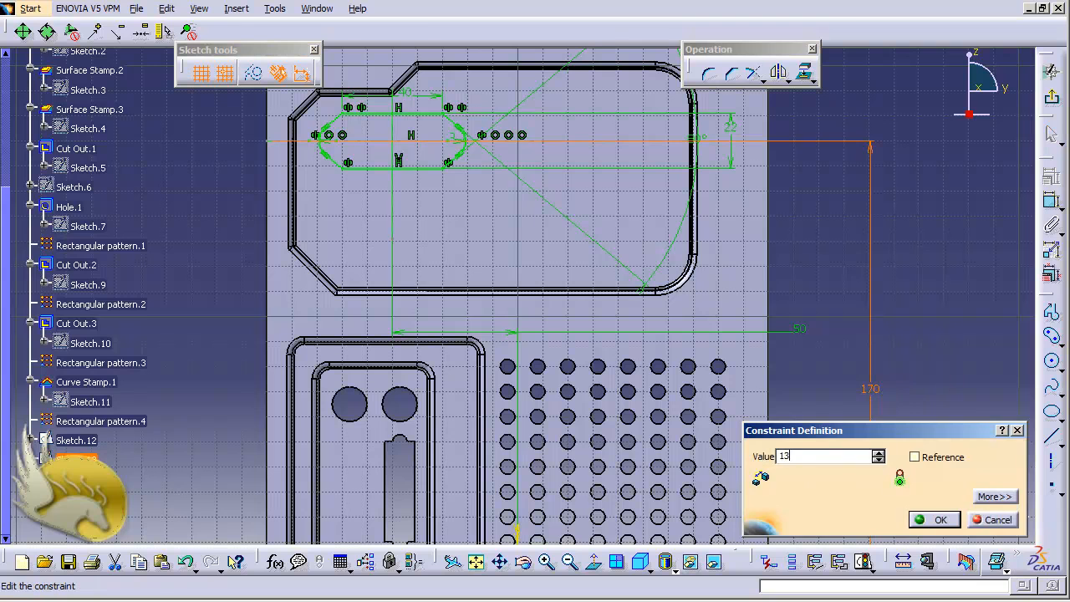
{"action": "key", "text": "Return"}
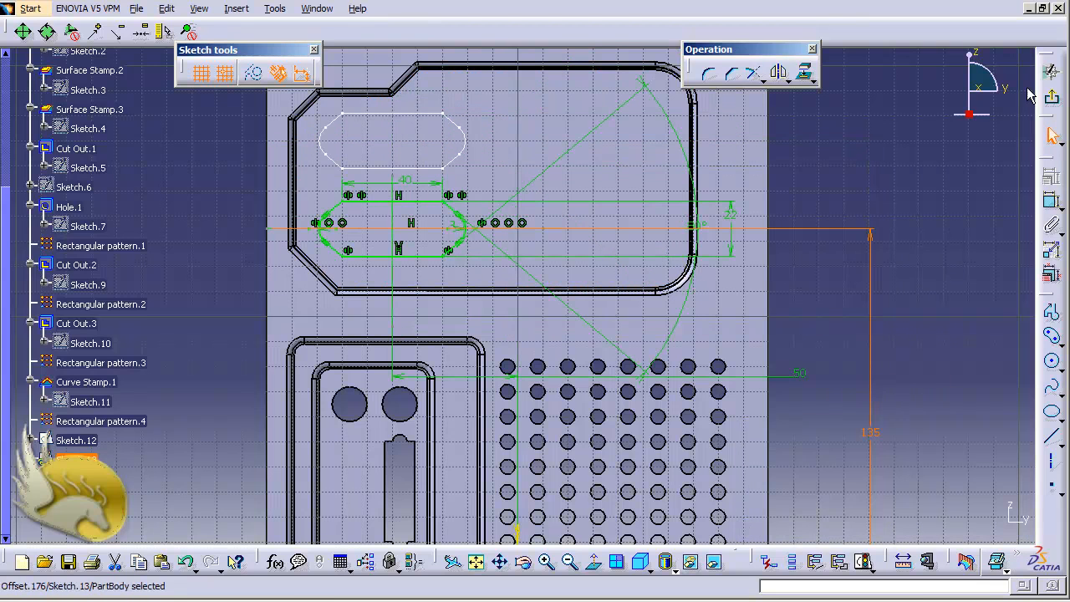
{"action": "left_click", "coordinate": [1051, 97]}
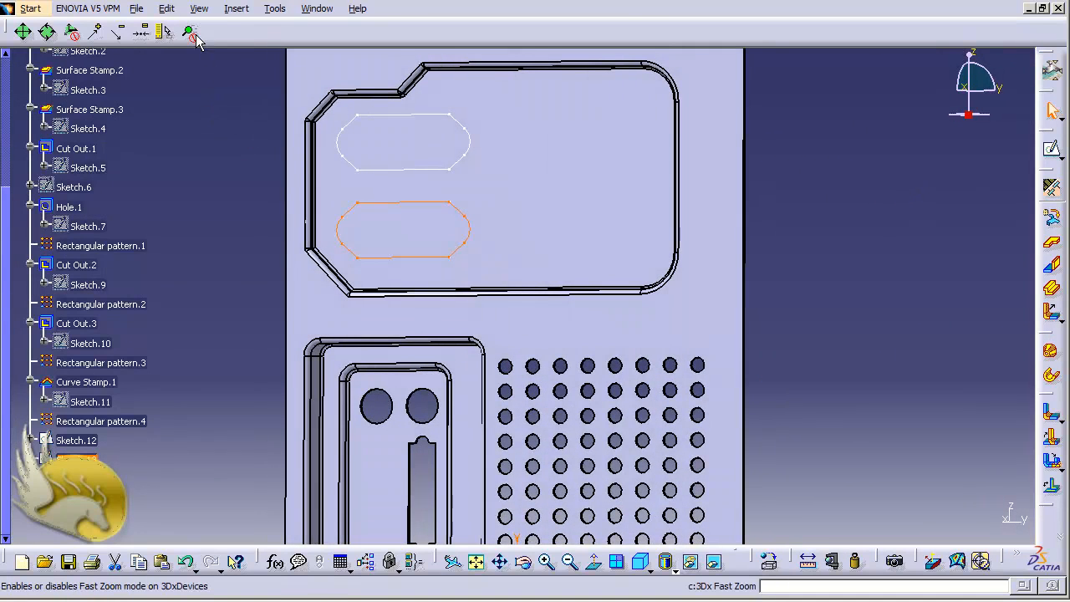
Create a sheetmetal standard cutout up to last from the lower hexagon sketch, Sketch.13.
{"action": "left_click", "coordinate": [235, 9]}
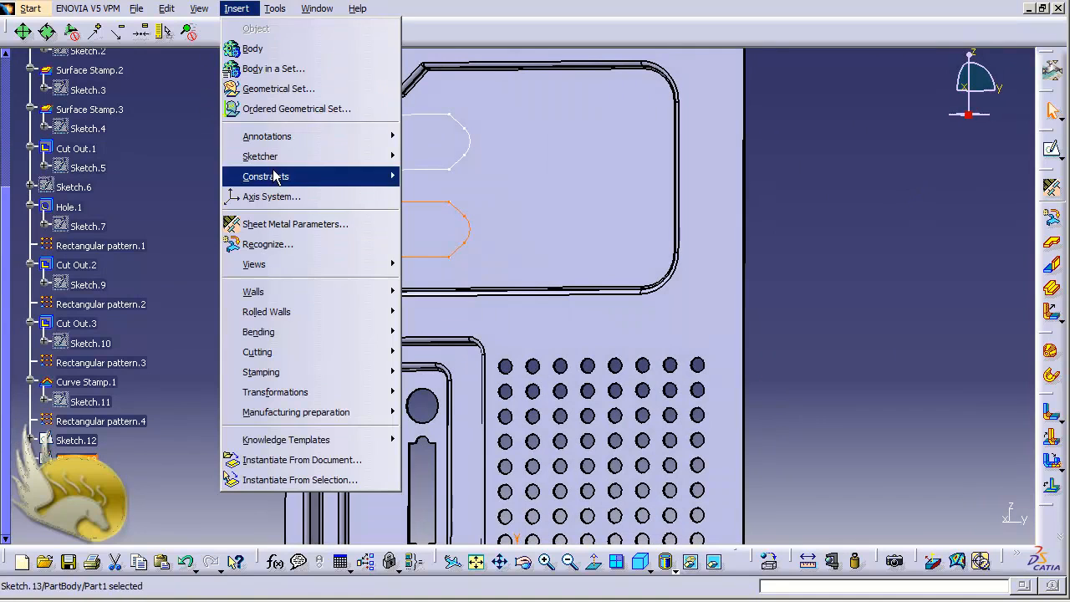
{"action": "mouse_move", "coordinate": [331, 352]}
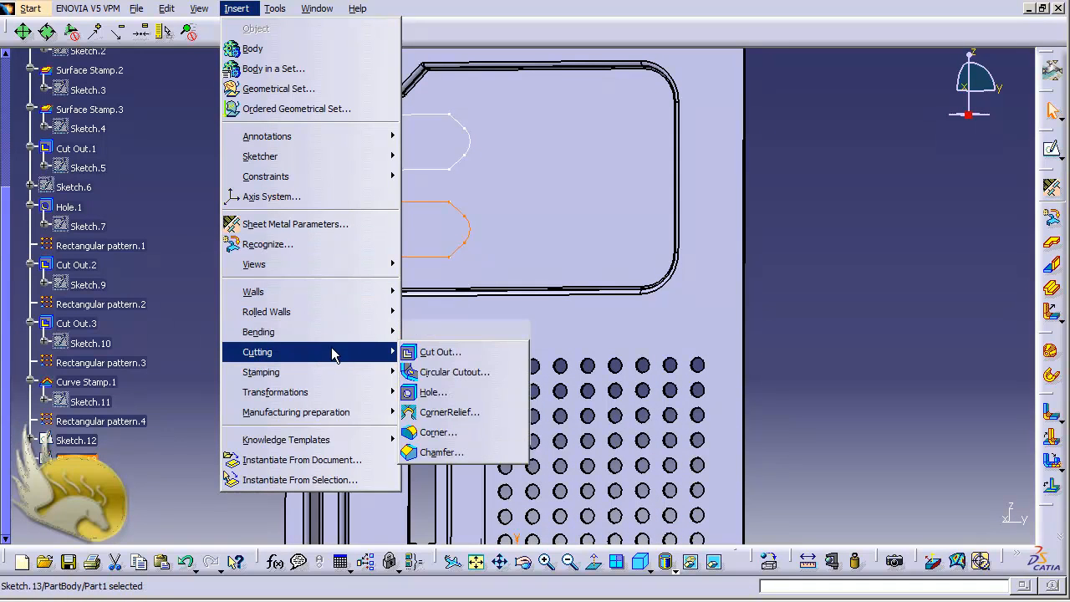
{"action": "left_click", "coordinate": [438, 352]}
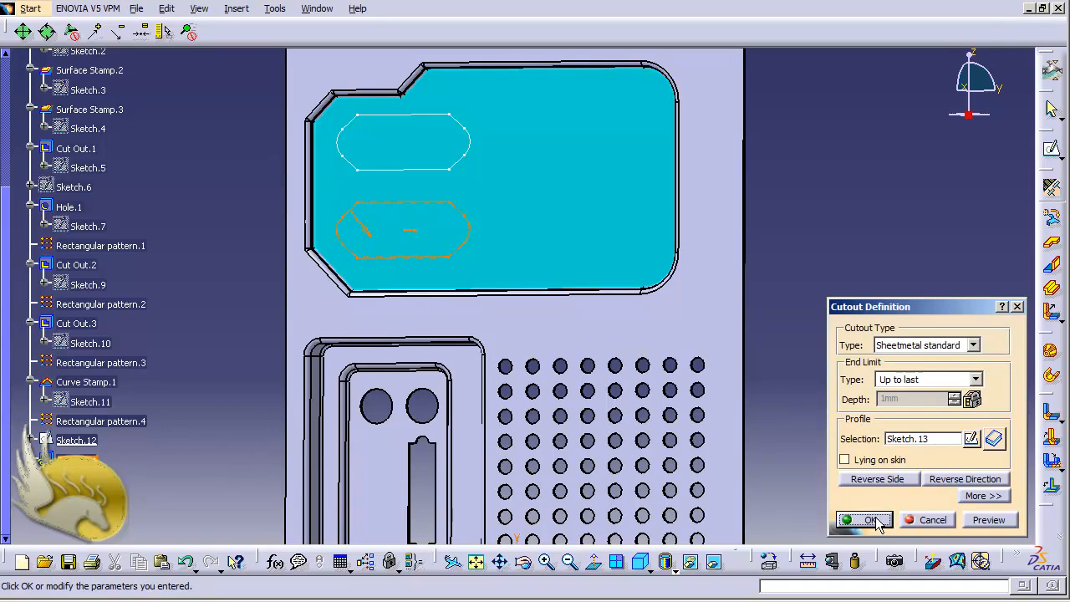
{"action": "left_click", "coordinate": [869, 520]}
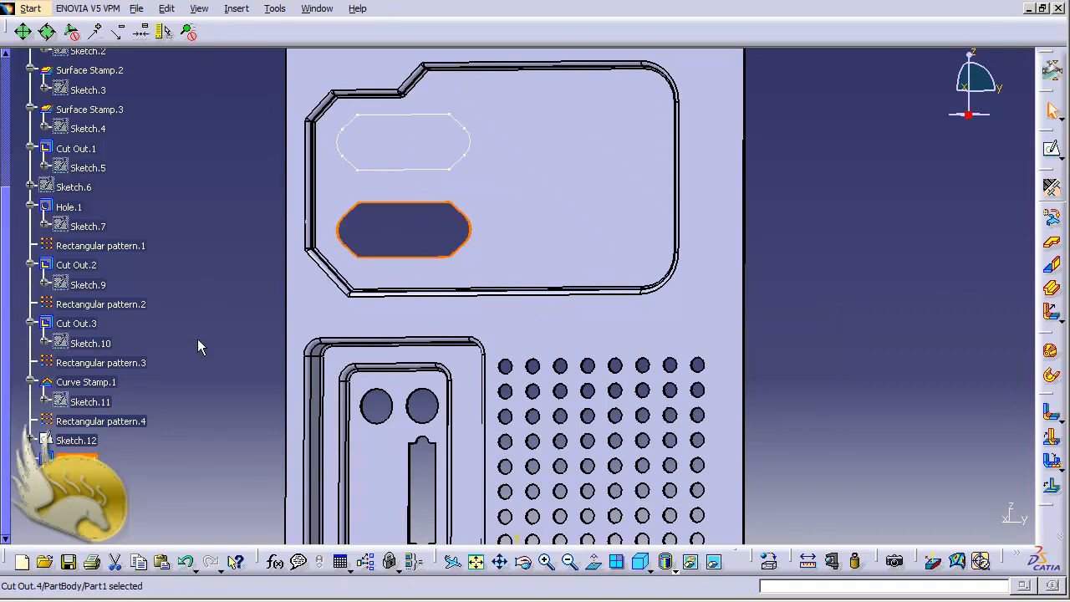
Create a sheetmetal standard cutout up to last from the upper hexagon sketch, Sketch.12.
{"action": "left_click", "coordinate": [73, 440]}
{"action": "left_click", "coordinate": [236, 8]}
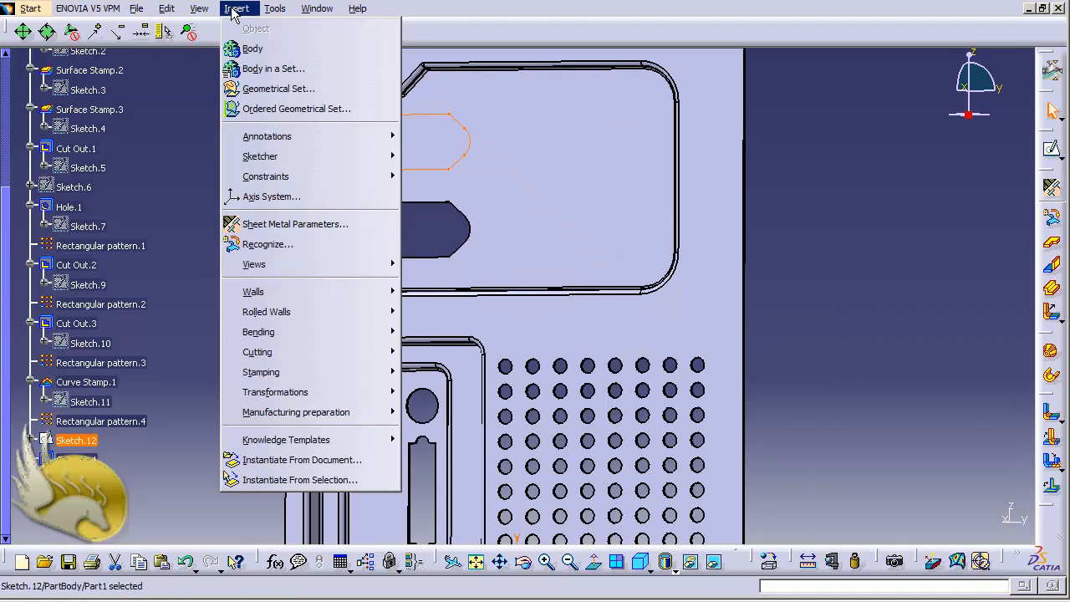
{"action": "mouse_move", "coordinate": [349, 358]}
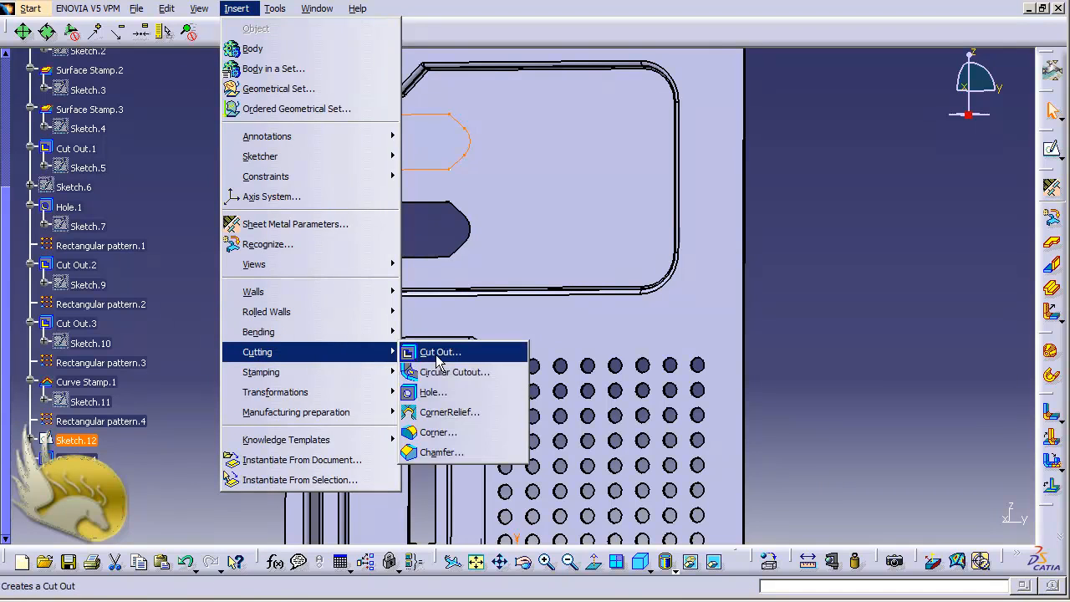
{"action": "left_click", "coordinate": [439, 352]}
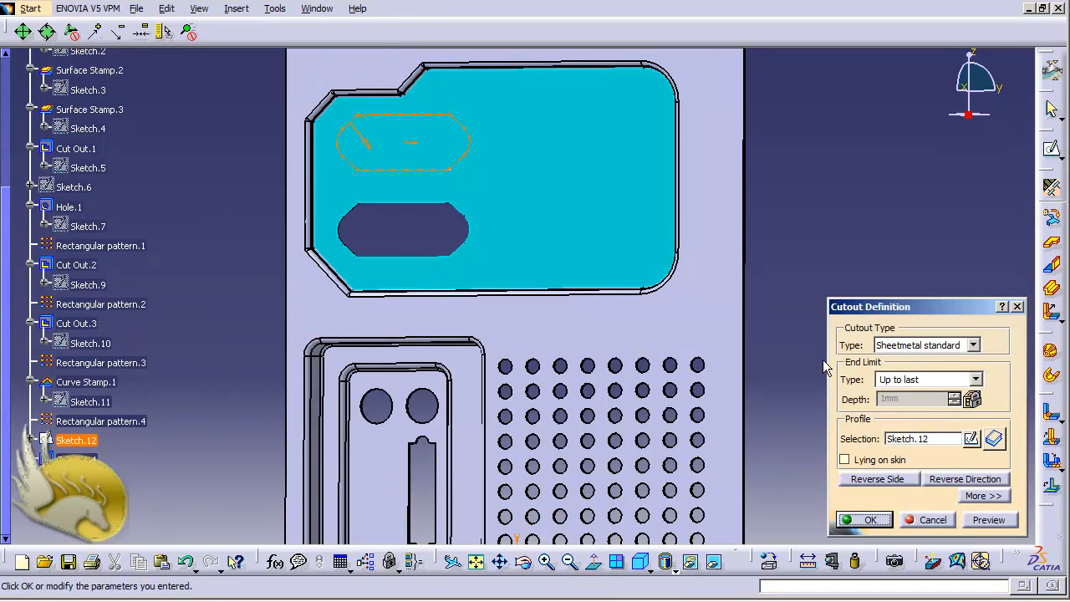
{"action": "left_click", "coordinate": [881, 522]}
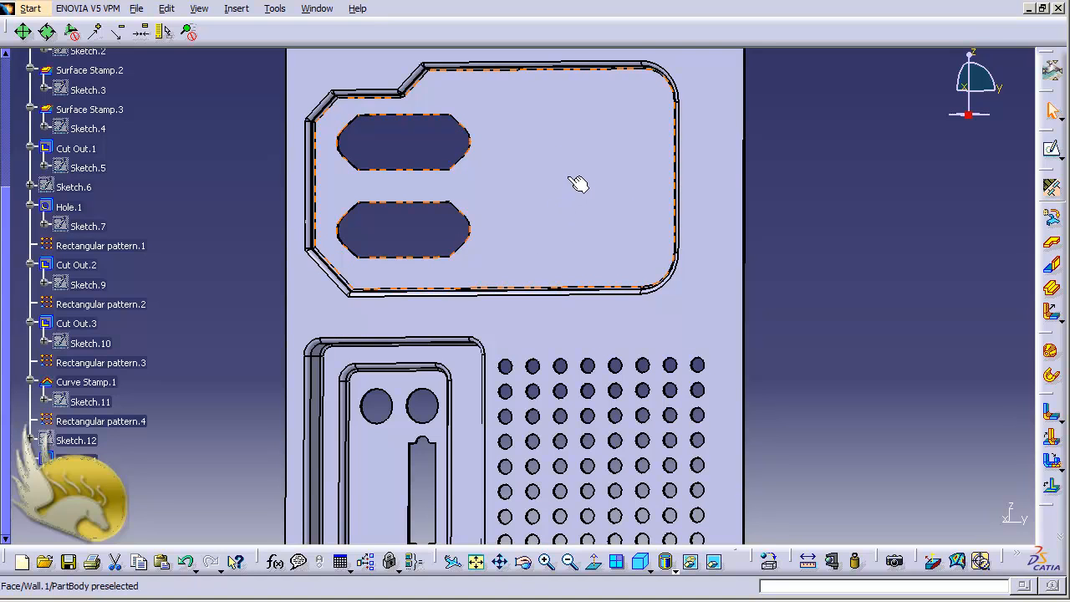
Start a sketch on the large upper stamp's face and draw a vertical axis at H 30 mm, beside the hexagonal cutouts.
{"action": "left_click", "coordinate": [592, 250]}
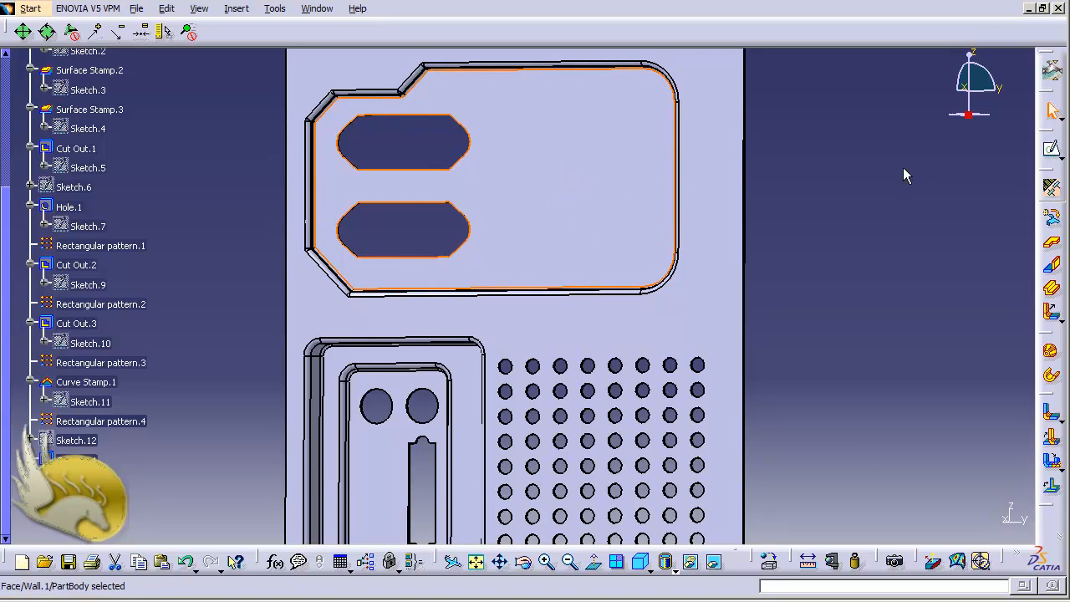
{"action": "left_click", "coordinate": [1052, 149]}
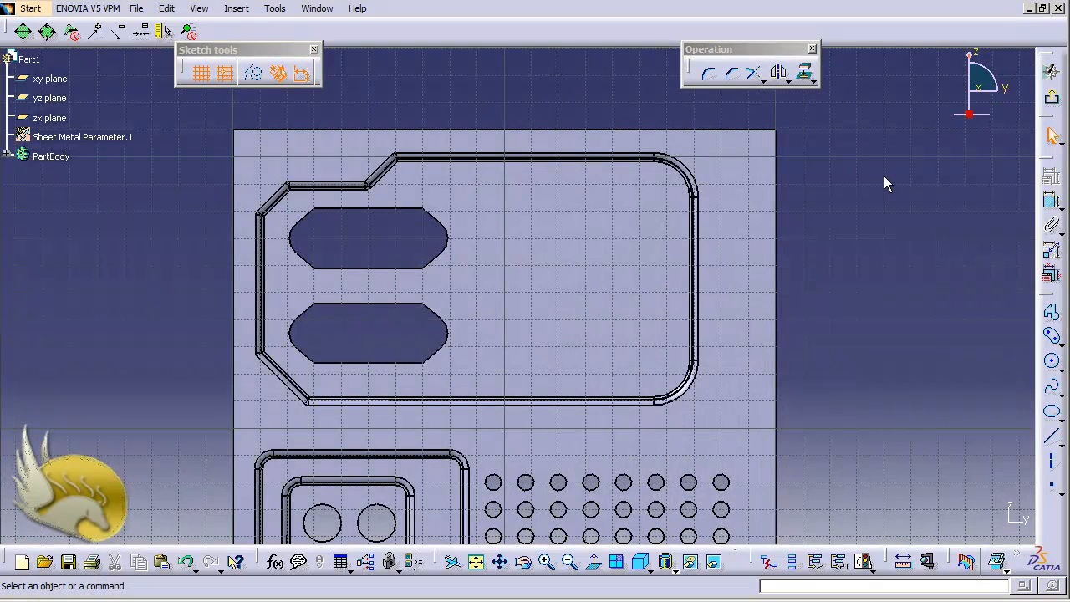
{"action": "left_click", "coordinate": [1051, 460]}
{"action": "left_click", "coordinate": [588, 209]}
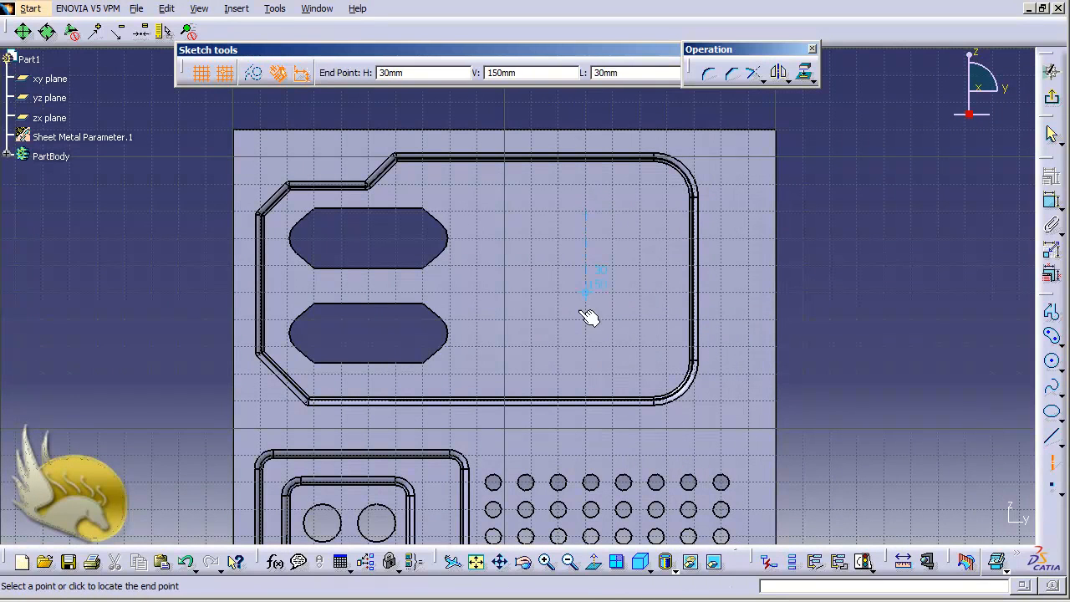
{"action": "left_click", "coordinate": [589, 375]}
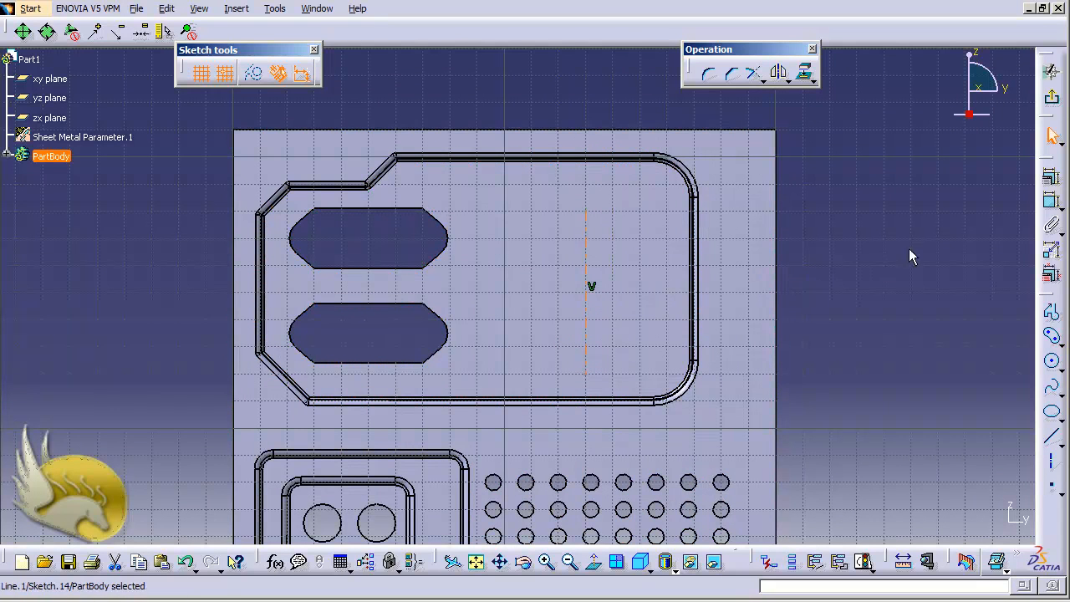
Sketch a cylindrical elongated hole centred on the vertical axis, with a centre arc radius of about 22 mm and end radius of about 6 mm.
{"action": "left_click", "coordinate": [242, 10]}
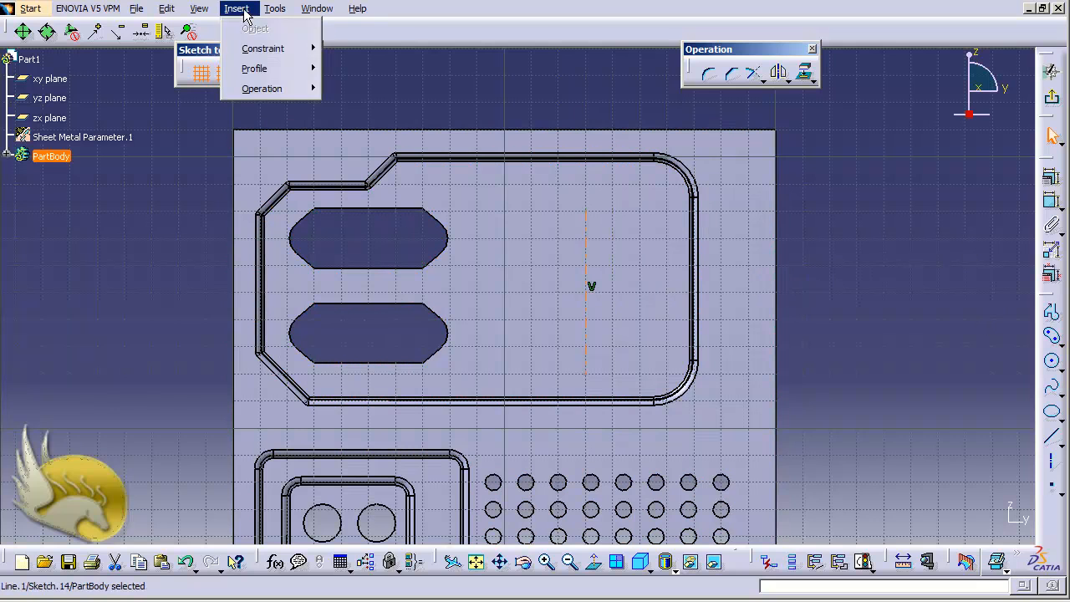
{"action": "mouse_move", "coordinate": [297, 68]}
{"action": "mouse_move", "coordinate": [388, 92]}
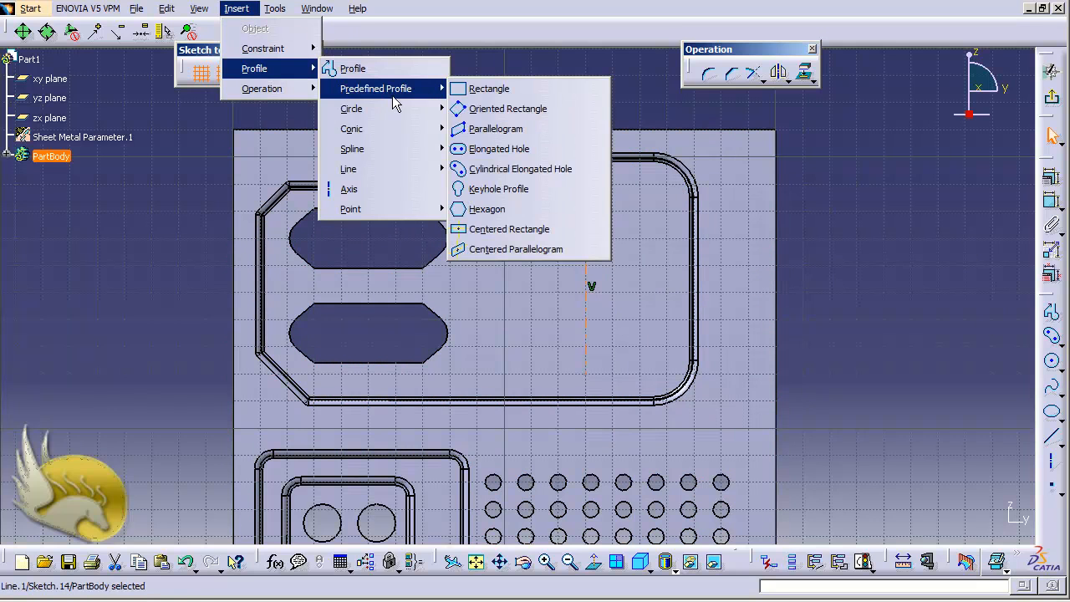
{"action": "left_click", "coordinate": [518, 171]}
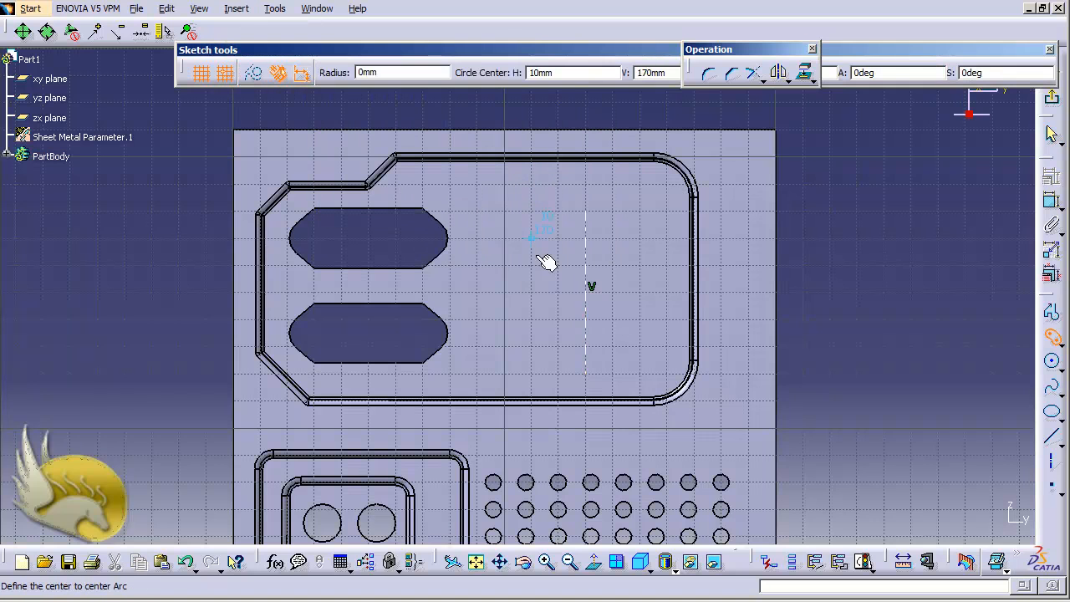
{"action": "left_click", "coordinate": [589, 348]}
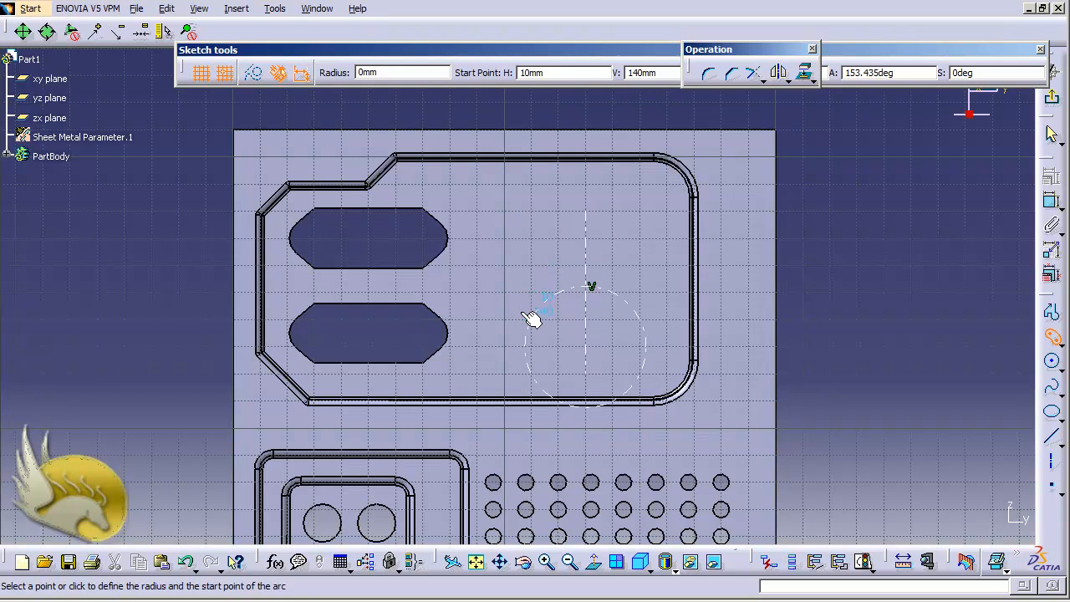
{"action": "left_click", "coordinate": [539, 328]}
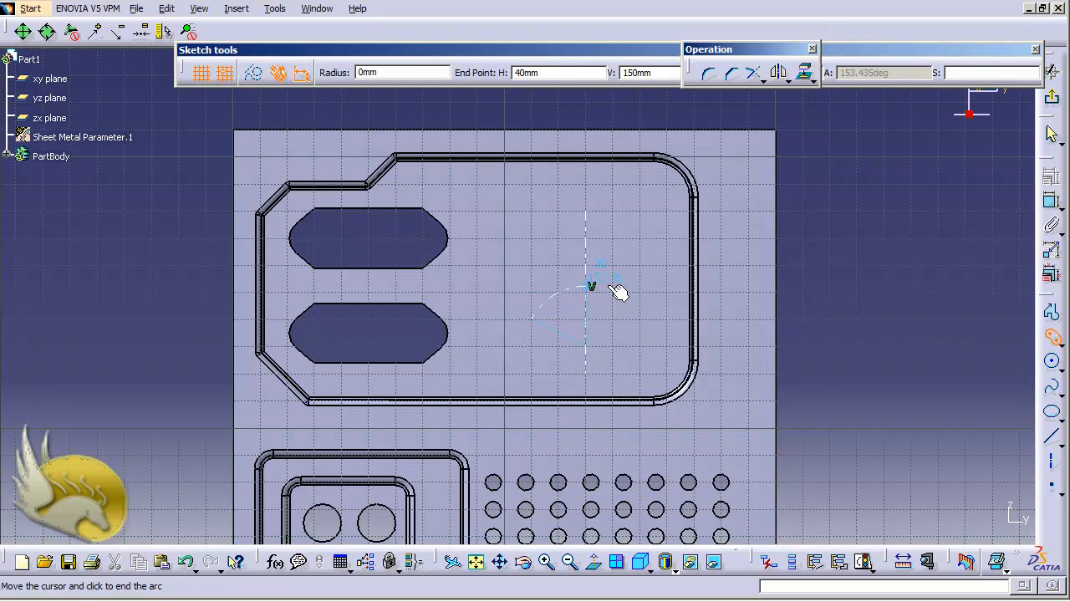
{"action": "left_click", "coordinate": [647, 327]}
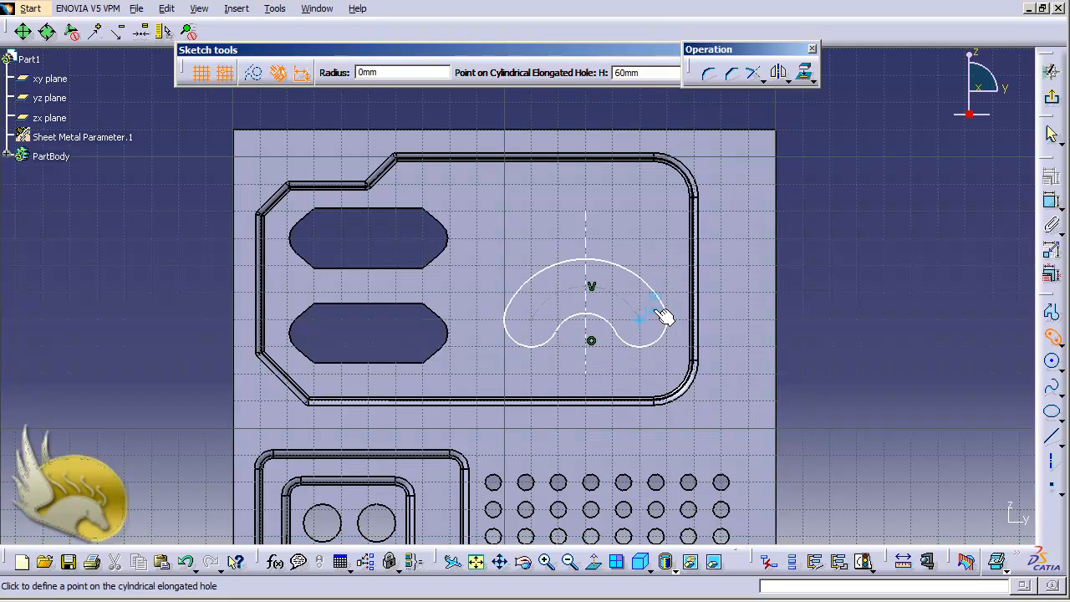
{"action": "left_click", "coordinate": [651, 297]}
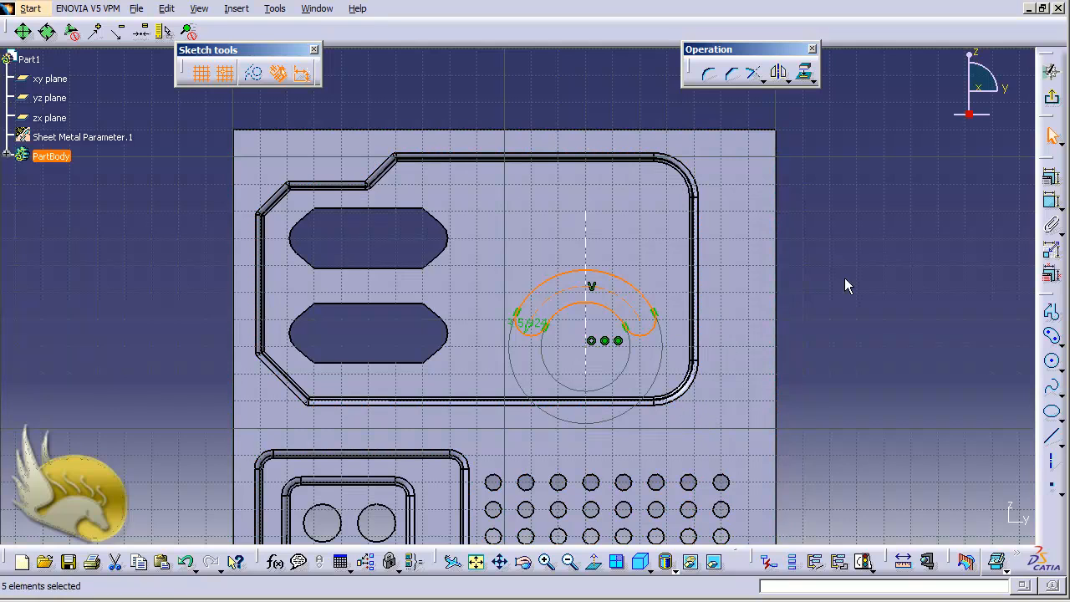
Dimension the radius of the curved slot's centre arc and set it to 15 mm.
{"action": "left_click", "coordinate": [638, 304]}
{"action": "left_click", "coordinate": [802, 314]}
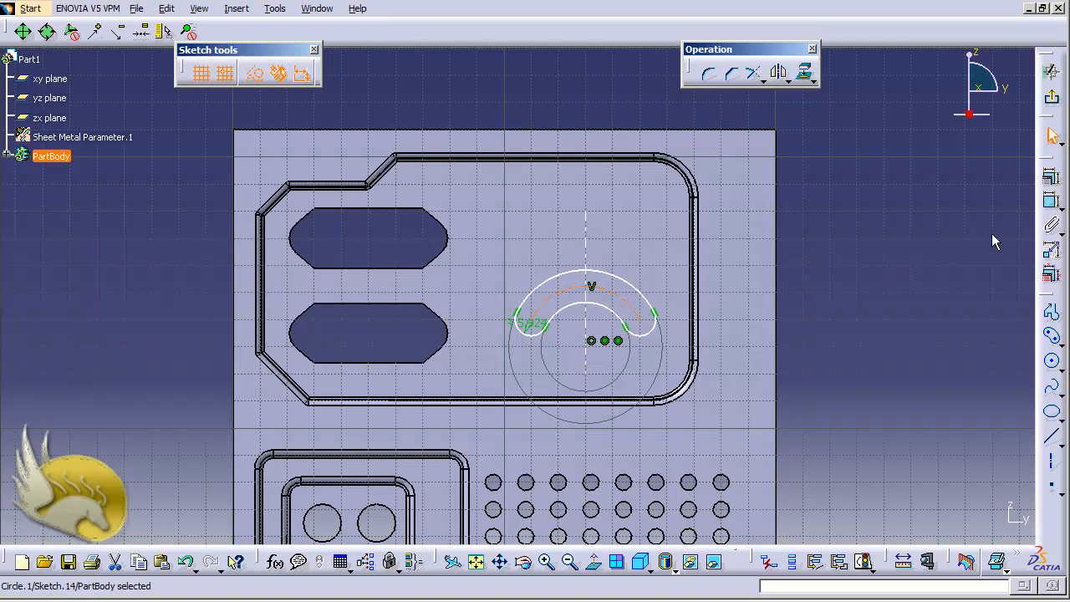
{"action": "left_click", "coordinate": [1050, 201]}
{"action": "left_click", "coordinate": [852, 255]}
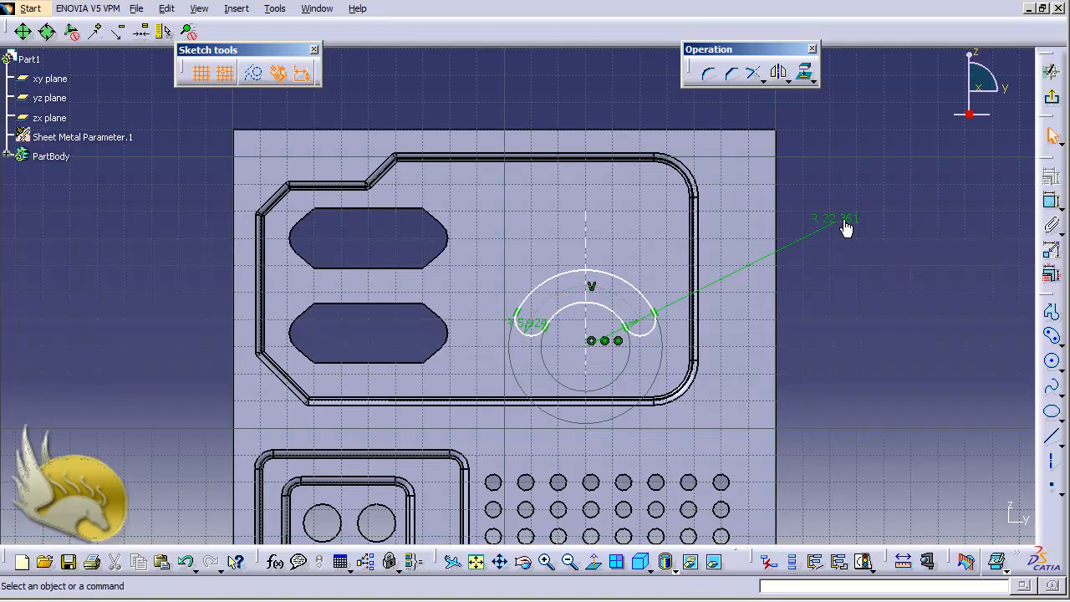
{"action": "double_click", "coordinate": [845, 220]}
{"action": "type", "text": "15"}
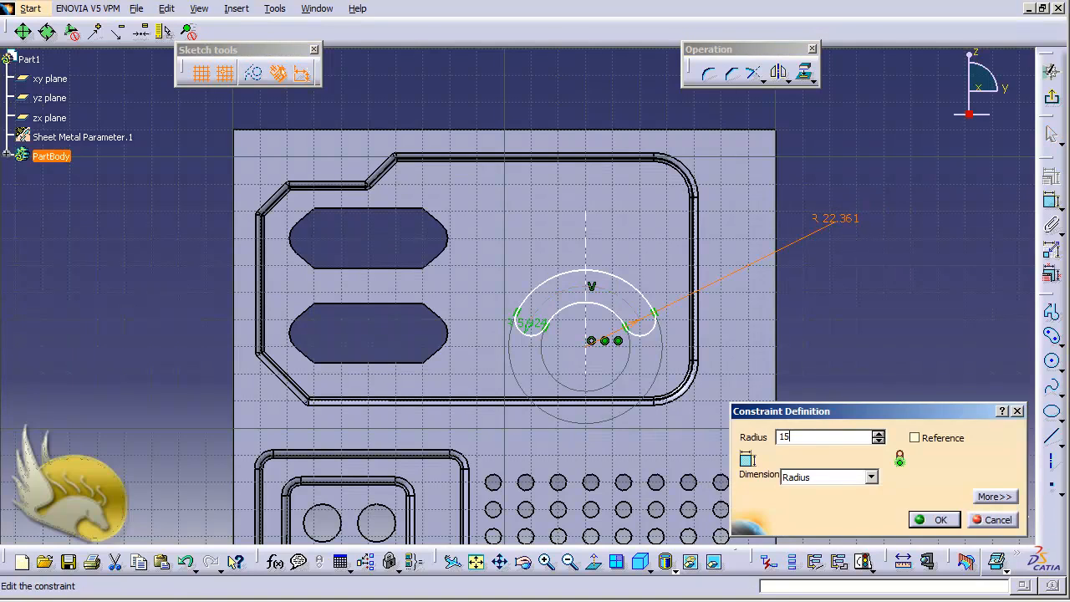
{"action": "key", "text": "Return"}
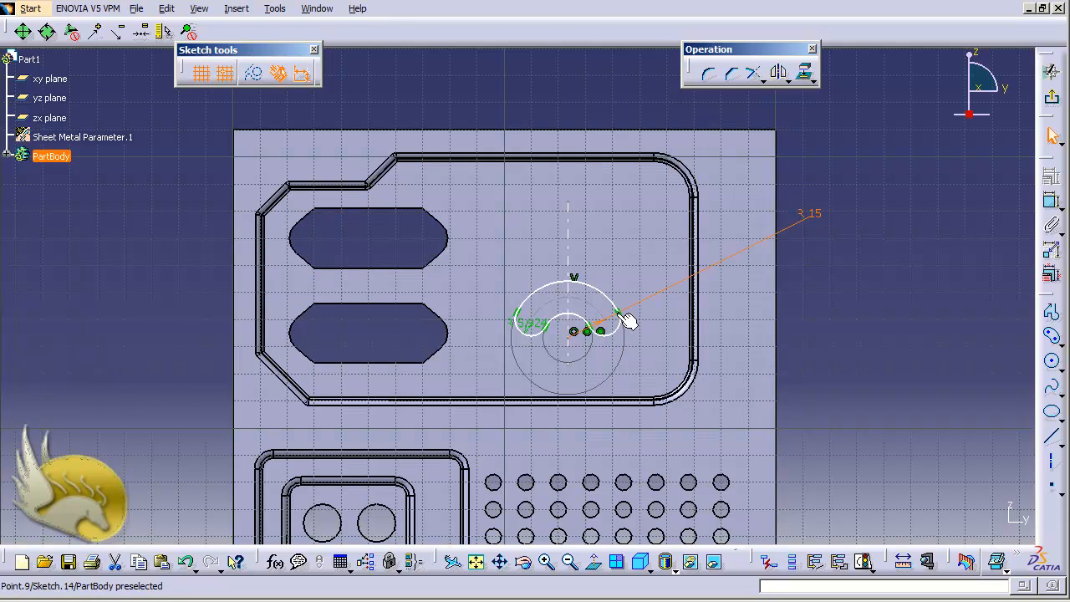
Dimension the distance between the two endpoints of the curved slot's outer arc and set it to 18 mm.
{"action": "left_click", "coordinate": [632, 332]}
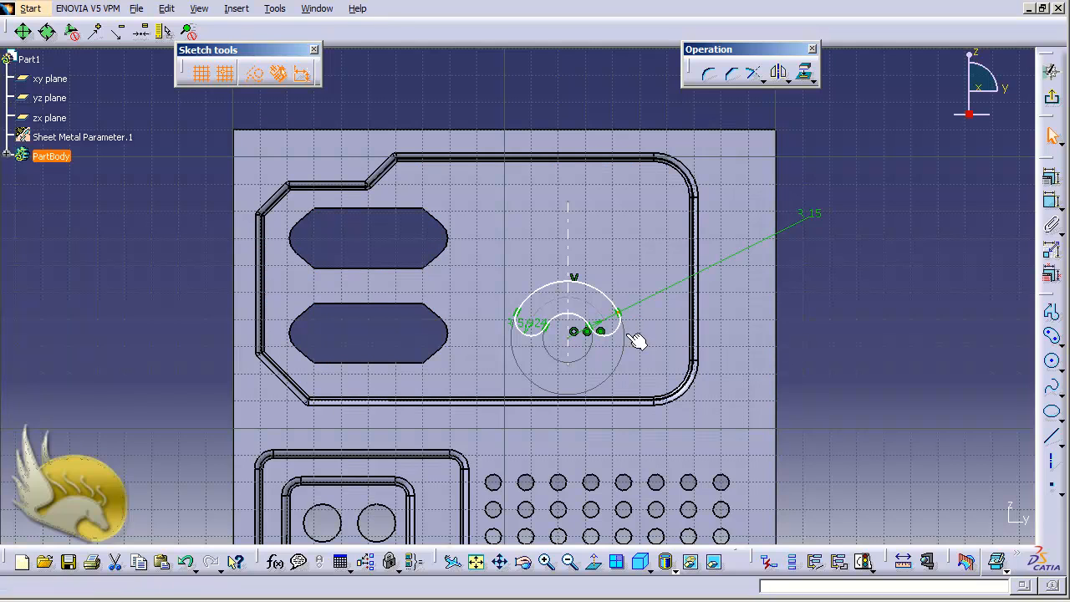
{"action": "left_click", "coordinate": [519, 312], "text": "ctrl"}
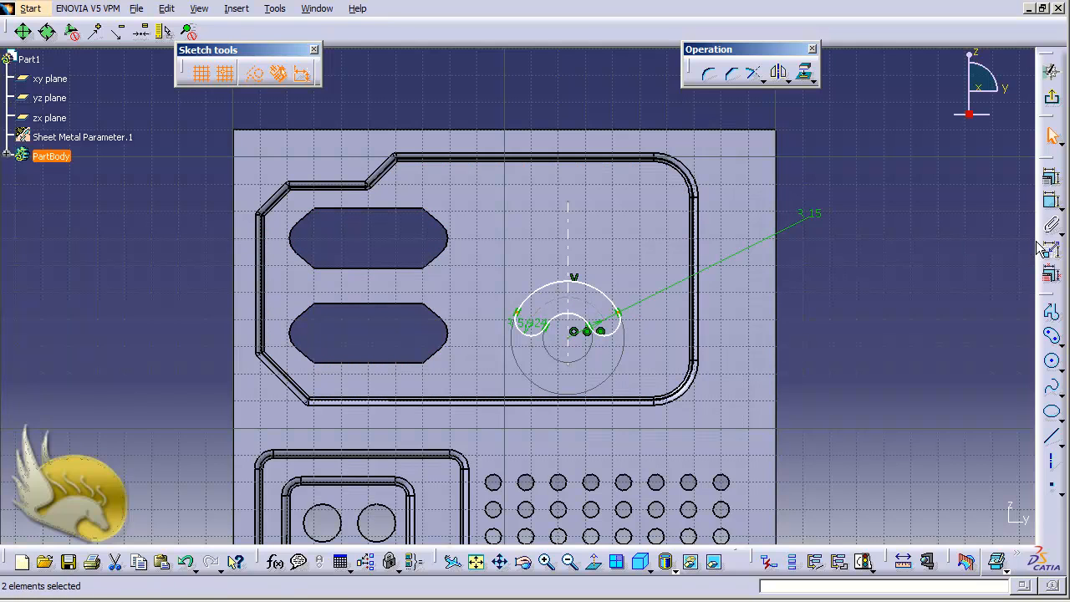
{"action": "left_click", "coordinate": [1051, 202]}
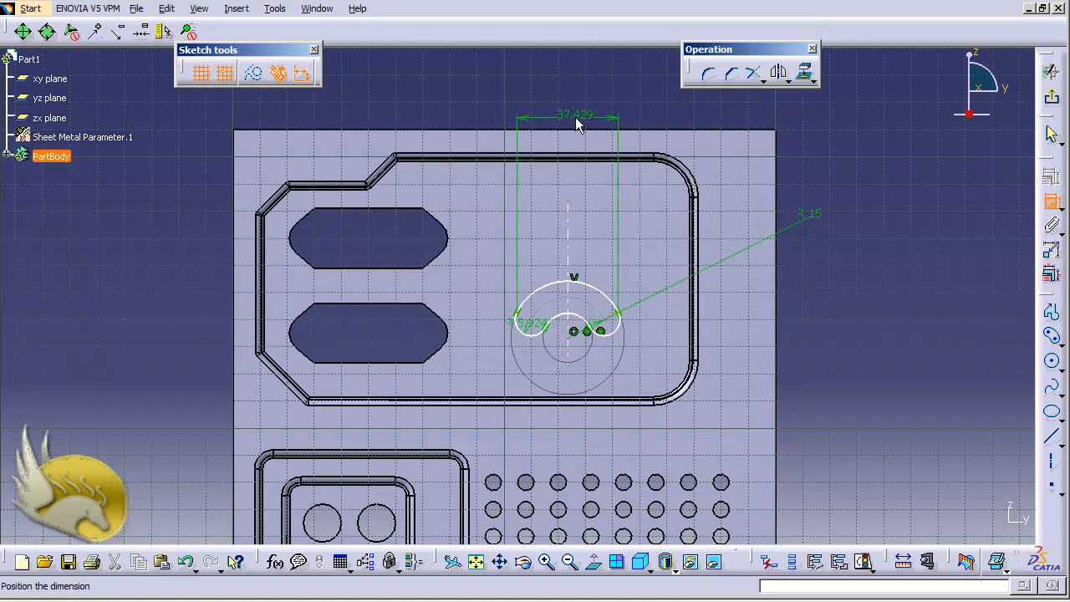
{"action": "left_click", "coordinate": [589, 109]}
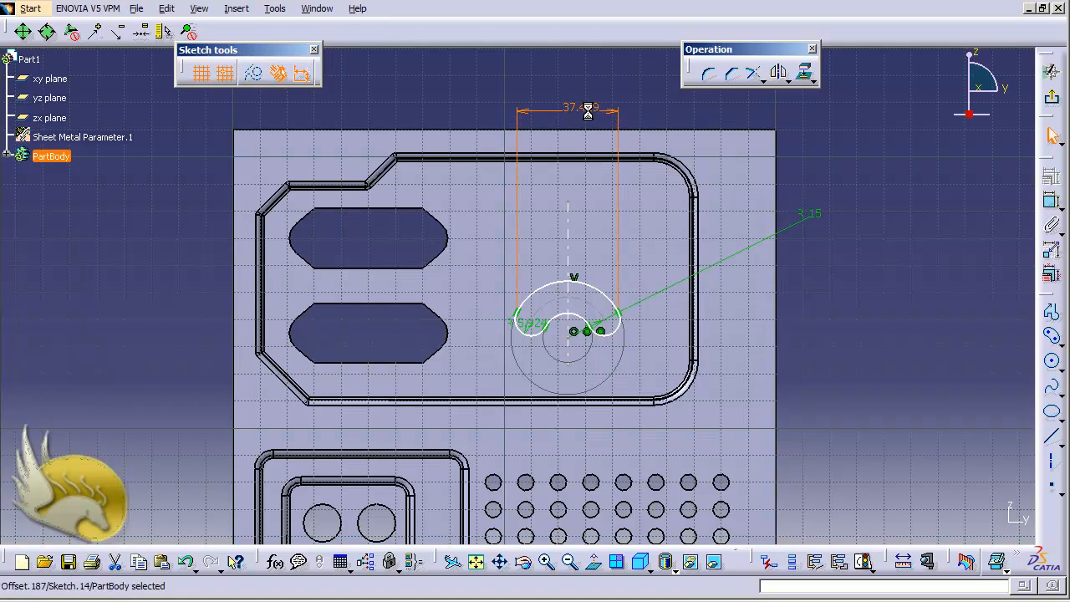
{"action": "type", "text": "18"}
{"action": "key", "text": "Return"}
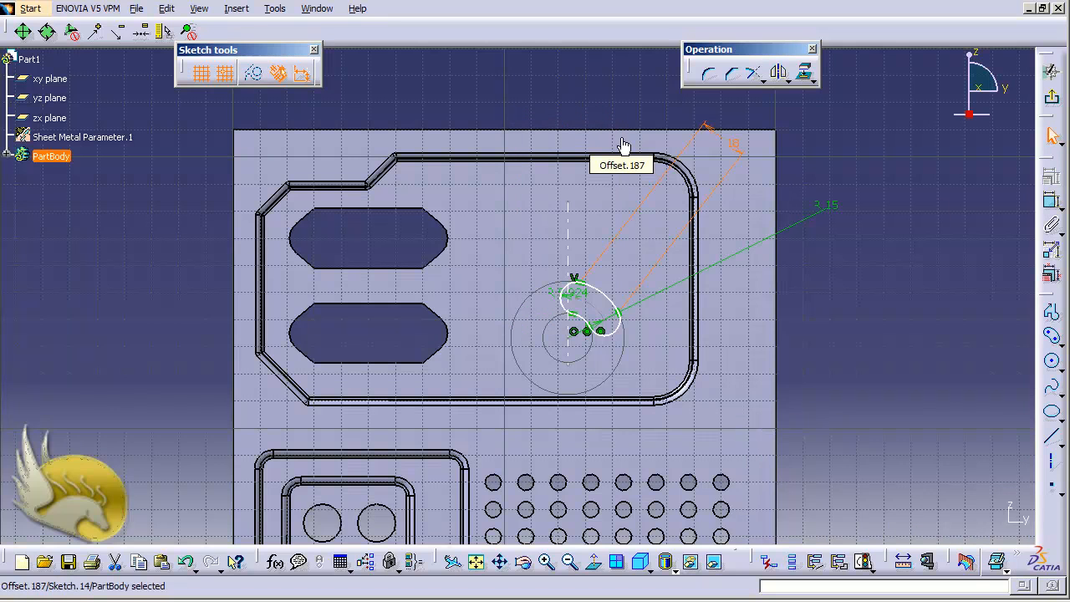
Make the endpoints of the curved slot's outer arc symmetric about the vertical axis line.
{"action": "left_click", "coordinate": [585, 282]}
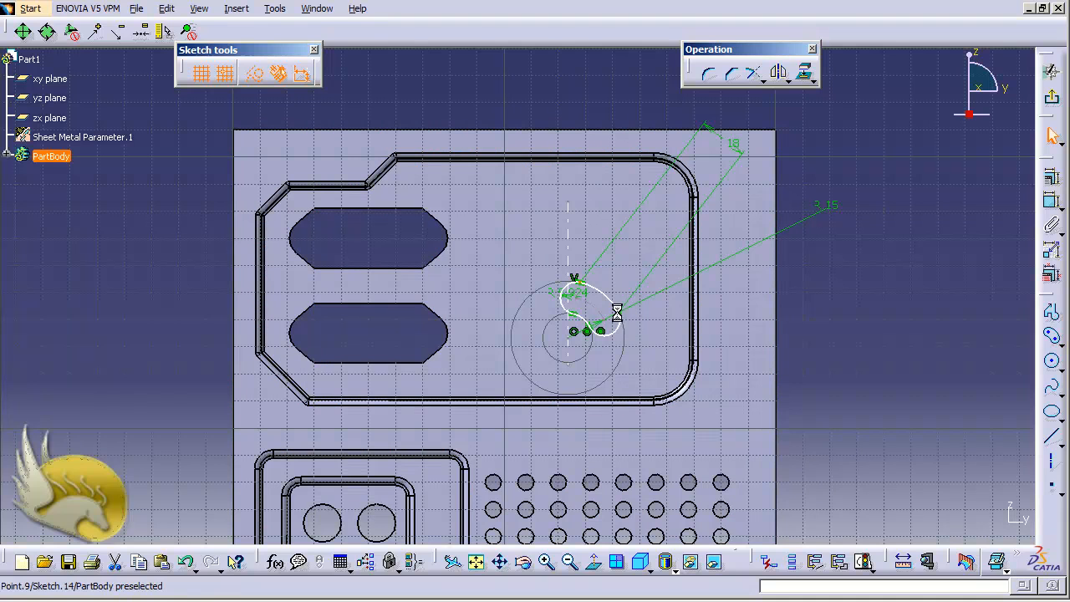
{"action": "left_click", "coordinate": [569, 230], "text": "ctrl"}
{"action": "left_click", "coordinate": [1052, 185]}
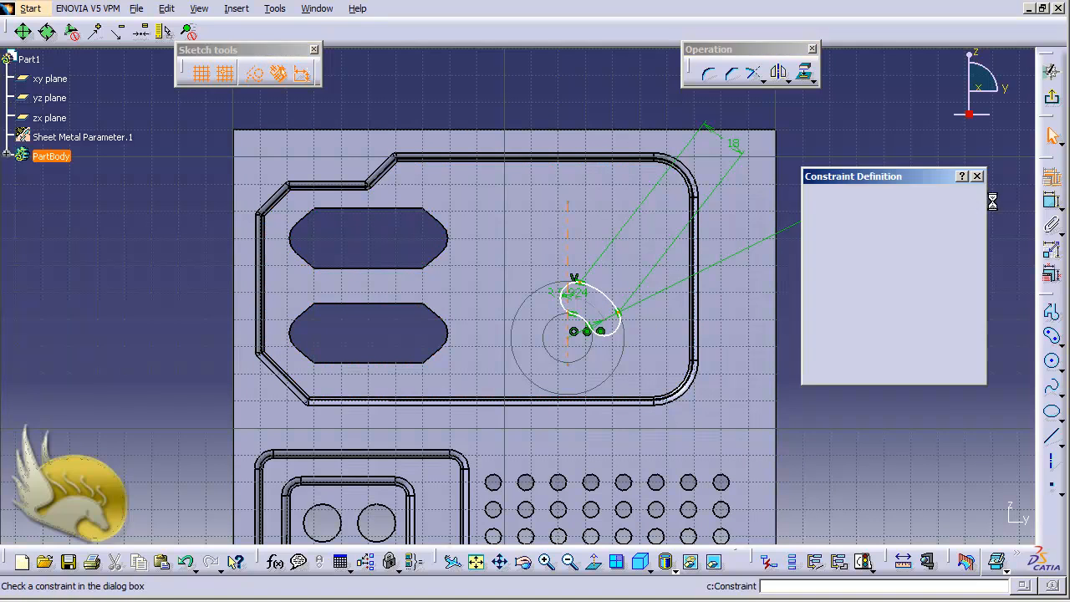
{"action": "left_click", "coordinate": [838, 309]}
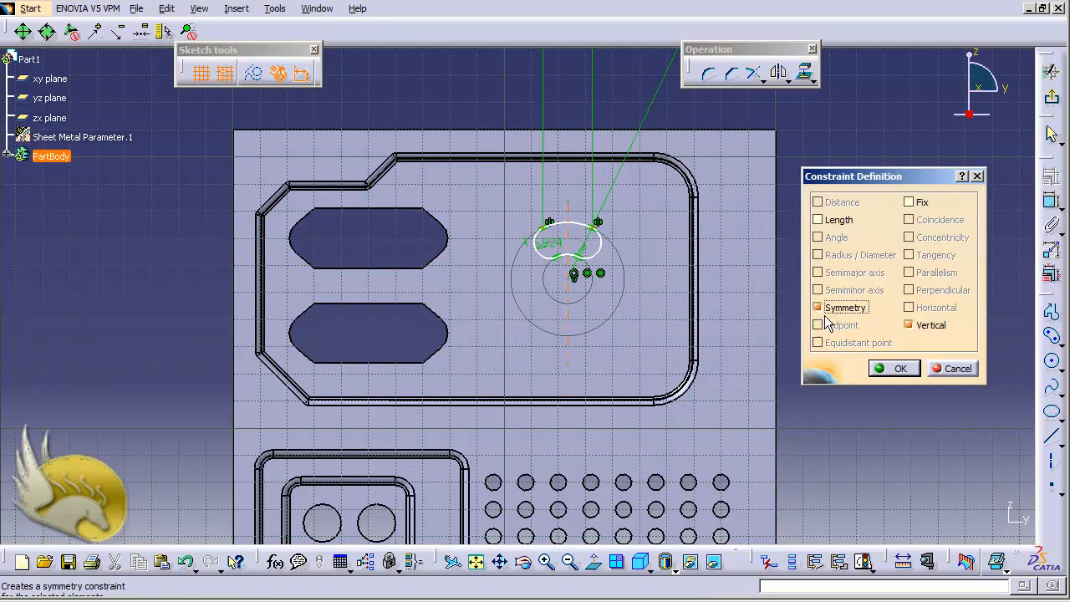
{"action": "left_click", "coordinate": [894, 368]}
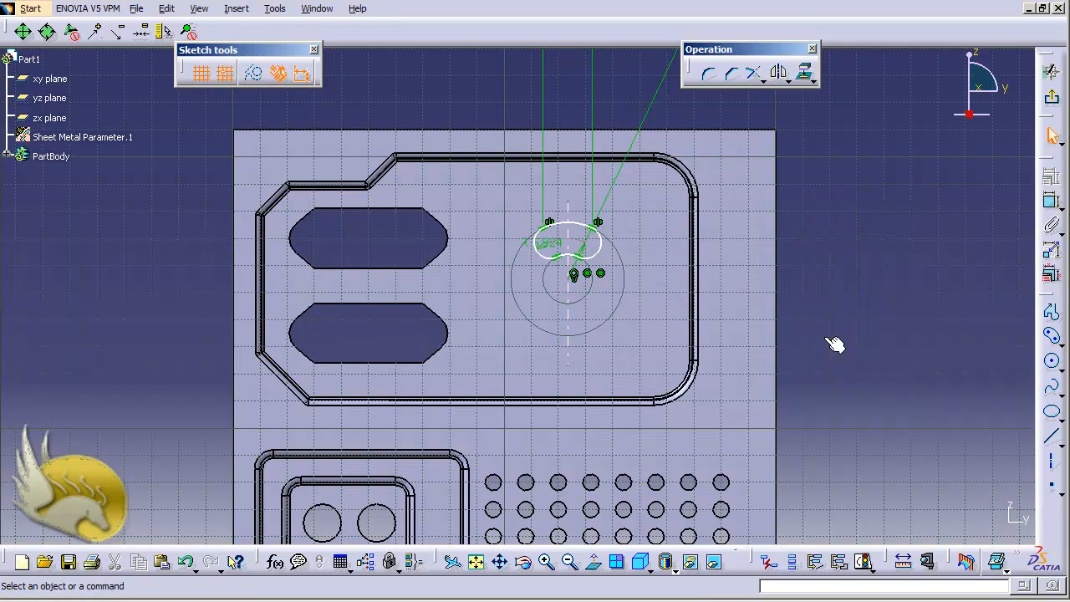
Set the end radius of the curved slot to 3 mm.
{"action": "double_click", "coordinate": [546, 242]}
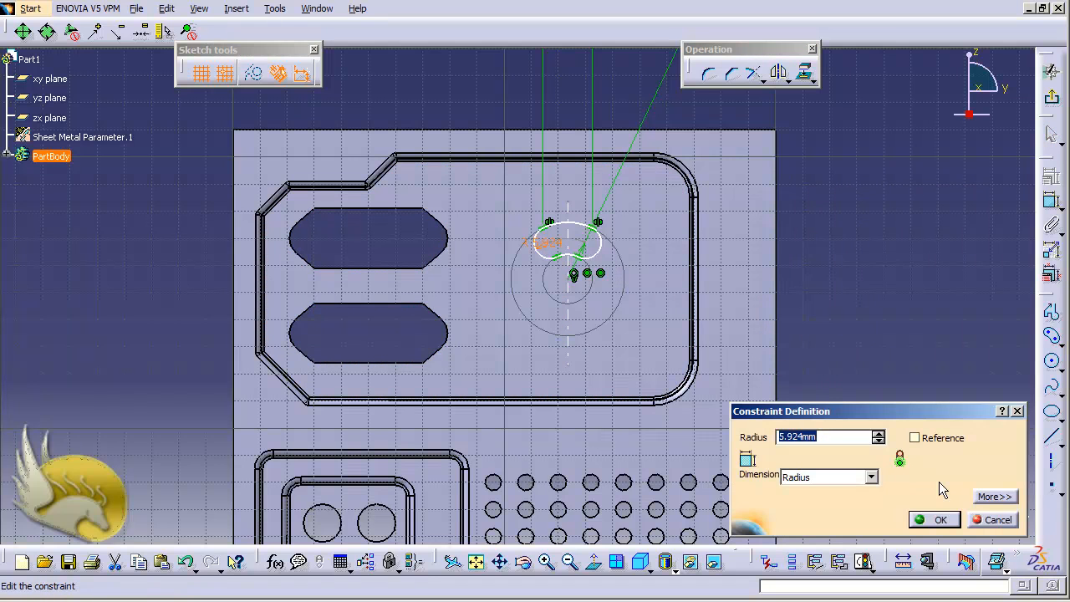
{"action": "type", "text": "3"}
{"action": "key", "text": "Return"}
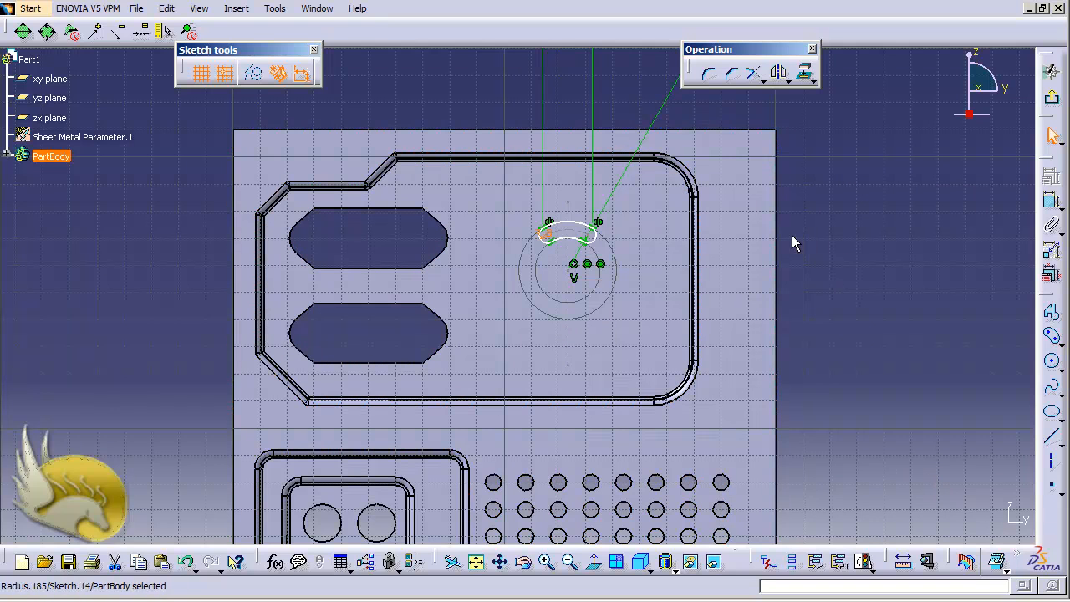
{"action": "left_click", "coordinate": [846, 337]}
Dimension the vertical distance from the sketch's horizontal axis to the curved slot's arc centre and set it to 155 mm.
{"action": "scroll", "coordinate": [845, 337], "scroll_direction": "down", "scroll_amount": 2}
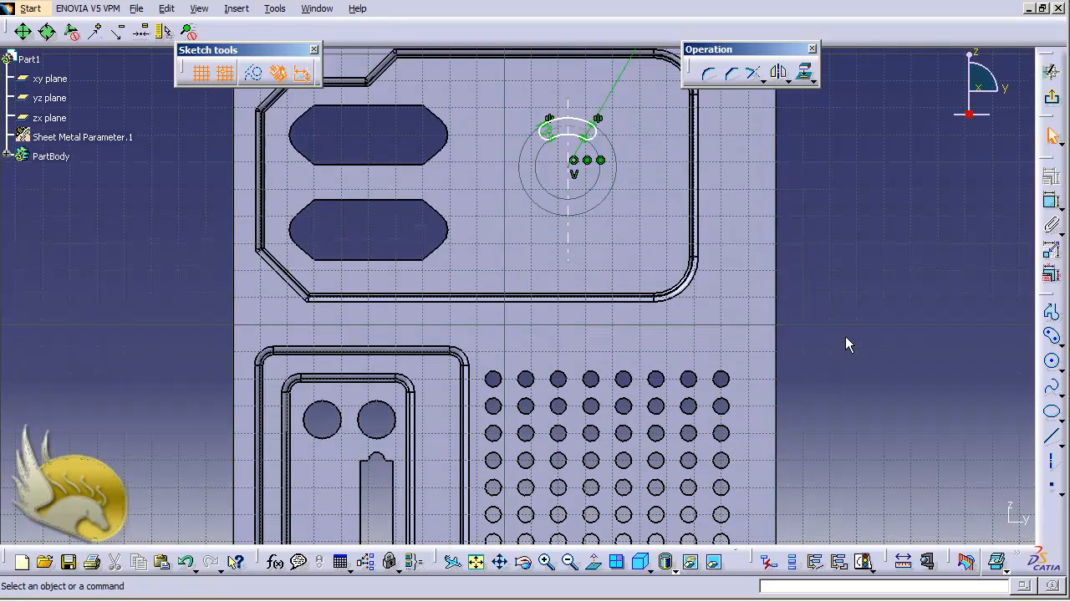
{"action": "scroll", "coordinate": [846, 337], "scroll_direction": "up", "scroll_amount": 1}
{"action": "scroll", "coordinate": [845, 336], "scroll_direction": "down", "scroll_amount": 1}
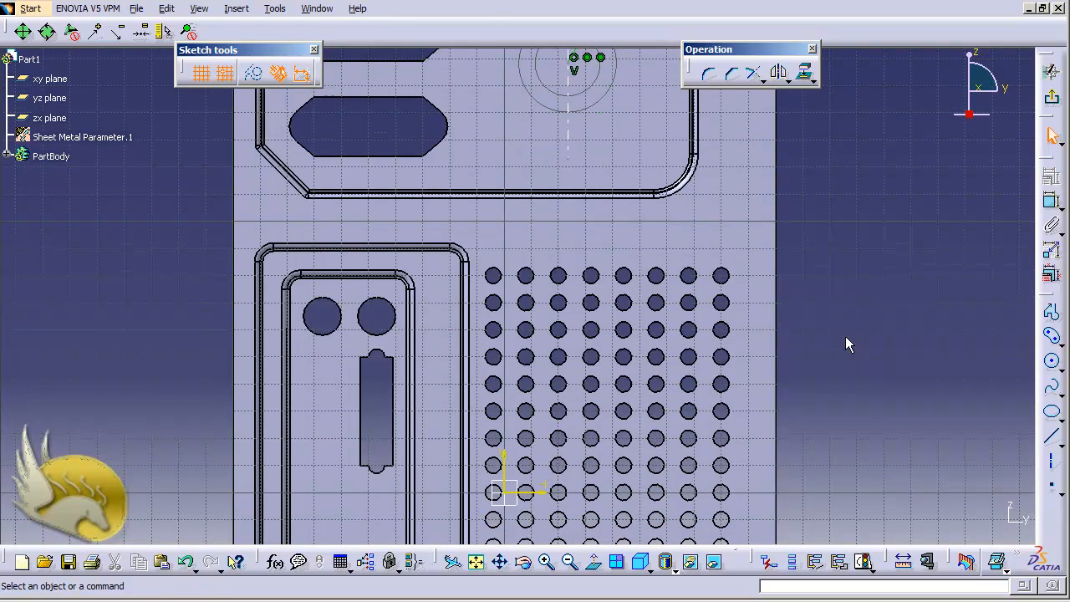
{"action": "left_click", "coordinate": [553, 495]}
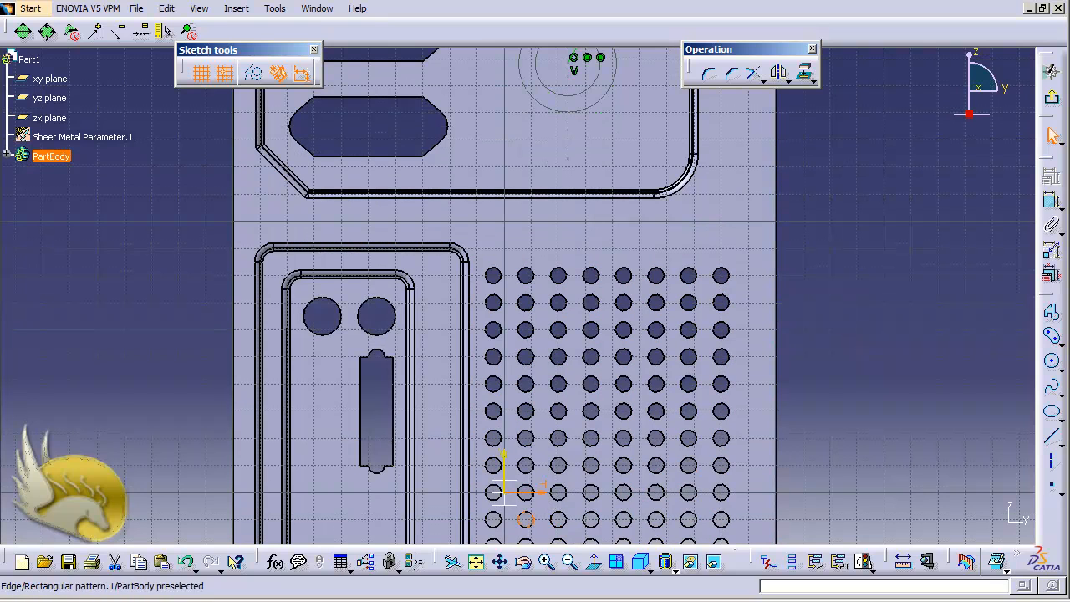
{"action": "left_click", "coordinate": [570, 63], "text": "ctrl"}
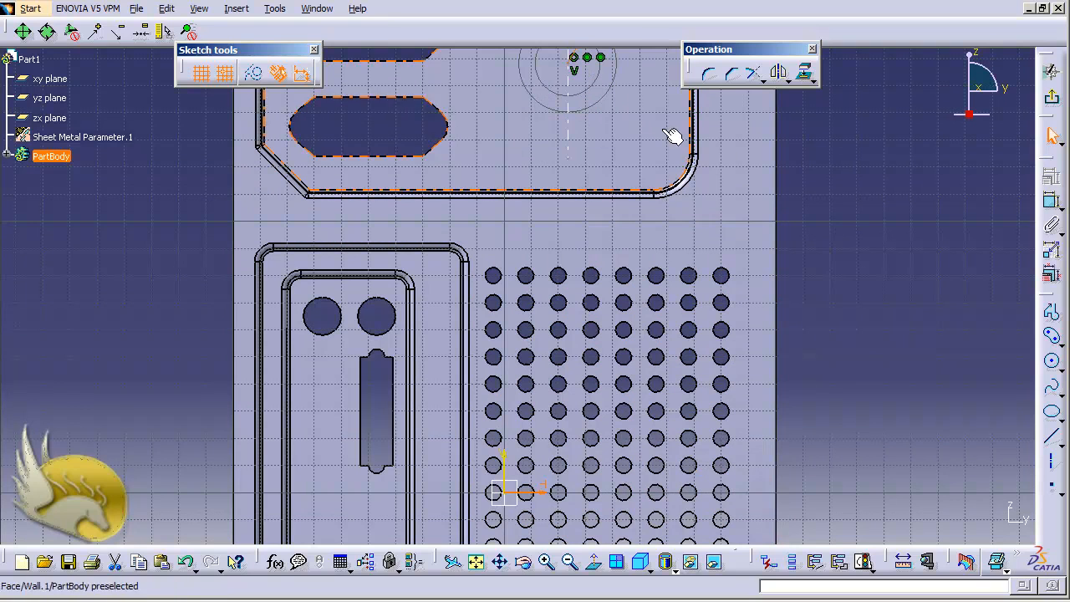
{"action": "left_click", "coordinate": [574, 59], "text": "ctrl"}
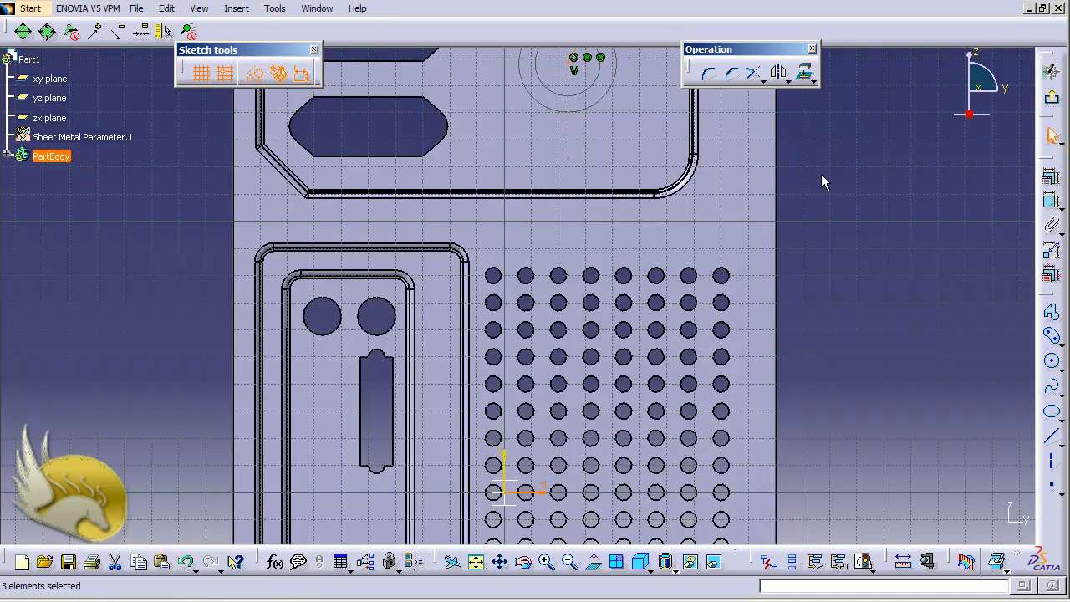
{"action": "left_click", "coordinate": [1052, 201]}
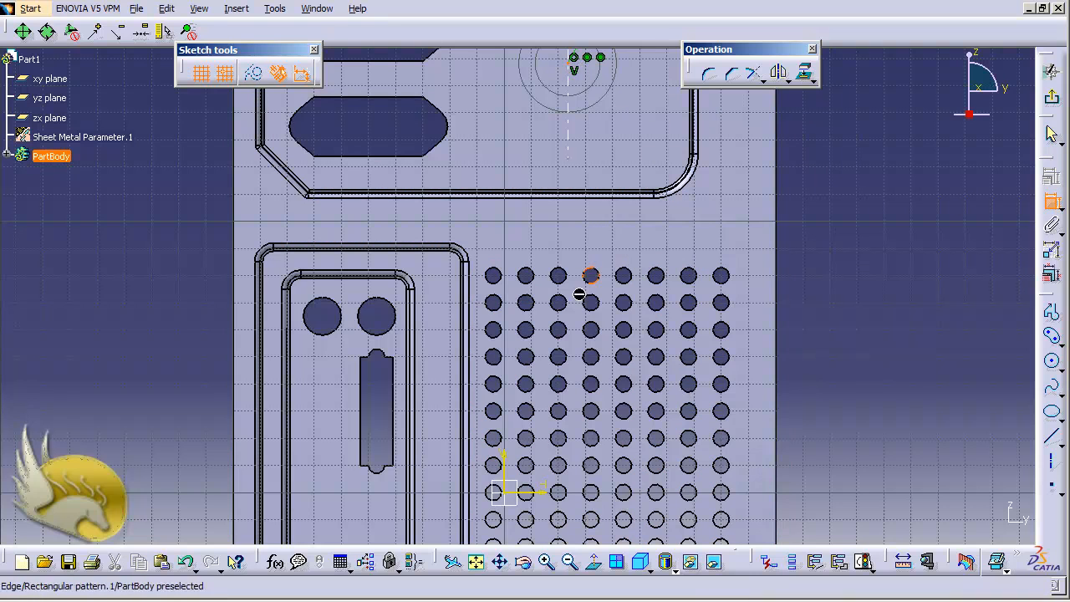
{"action": "left_click", "coordinate": [556, 494]}
{"action": "left_click", "coordinate": [865, 351]}
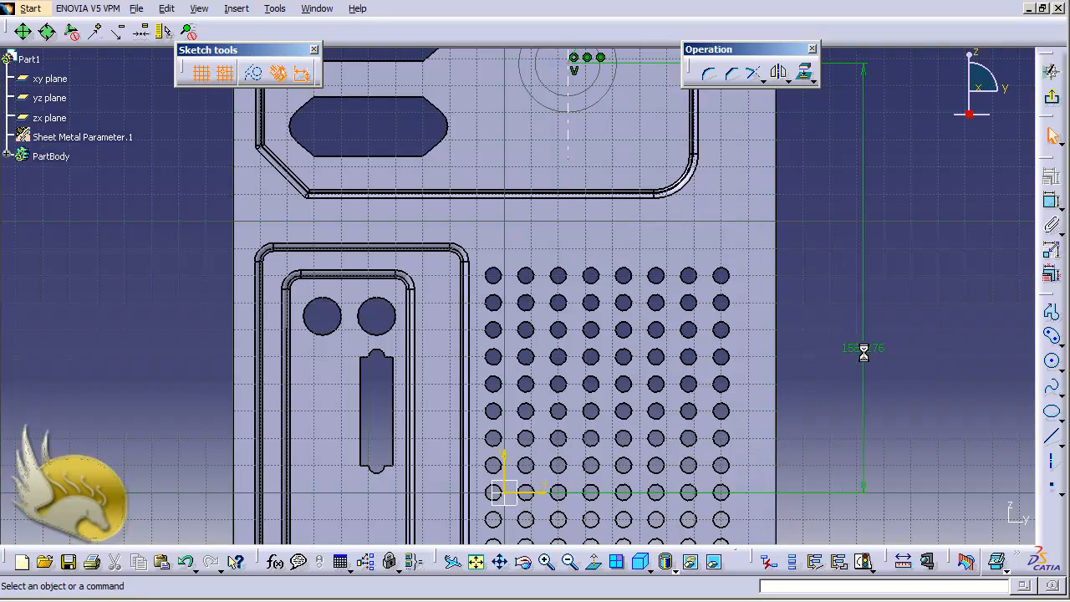
{"action": "double_click", "coordinate": [866, 351]}
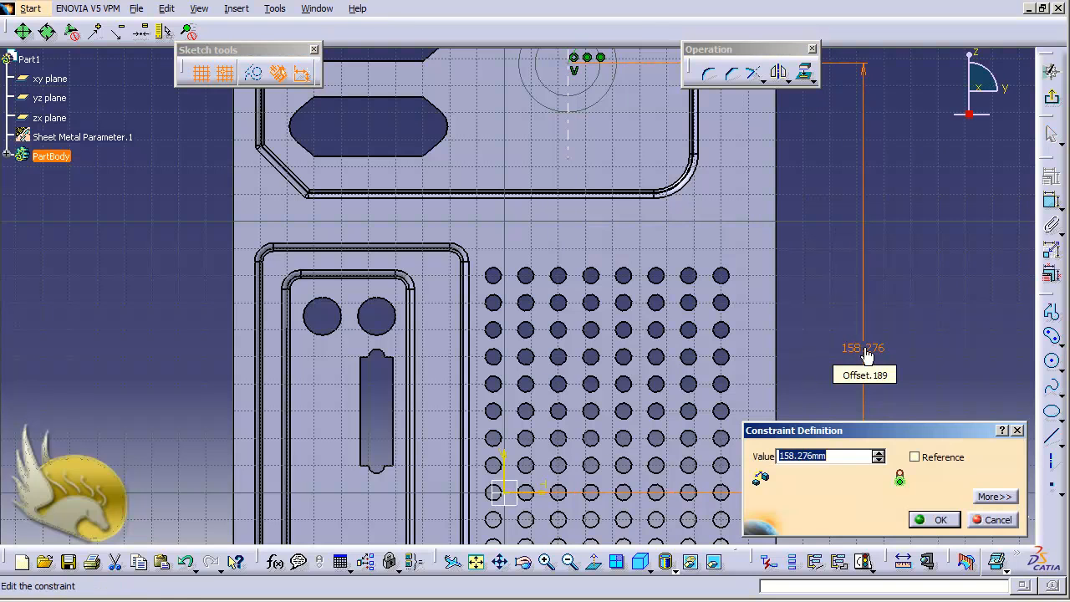
{"action": "type", "text": "155"}
{"action": "key", "text": "Return"}
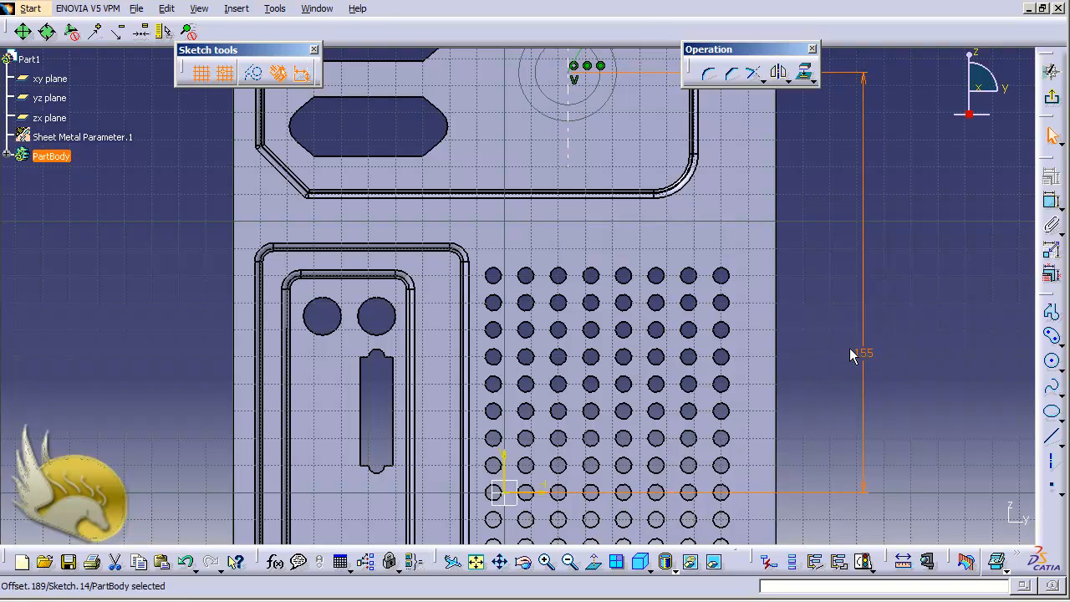
Dimension the distance between the slot's vertical axis line and the sketch's main vertical axis and set it to 25 mm.
{"action": "left_click", "coordinate": [581, 196]}
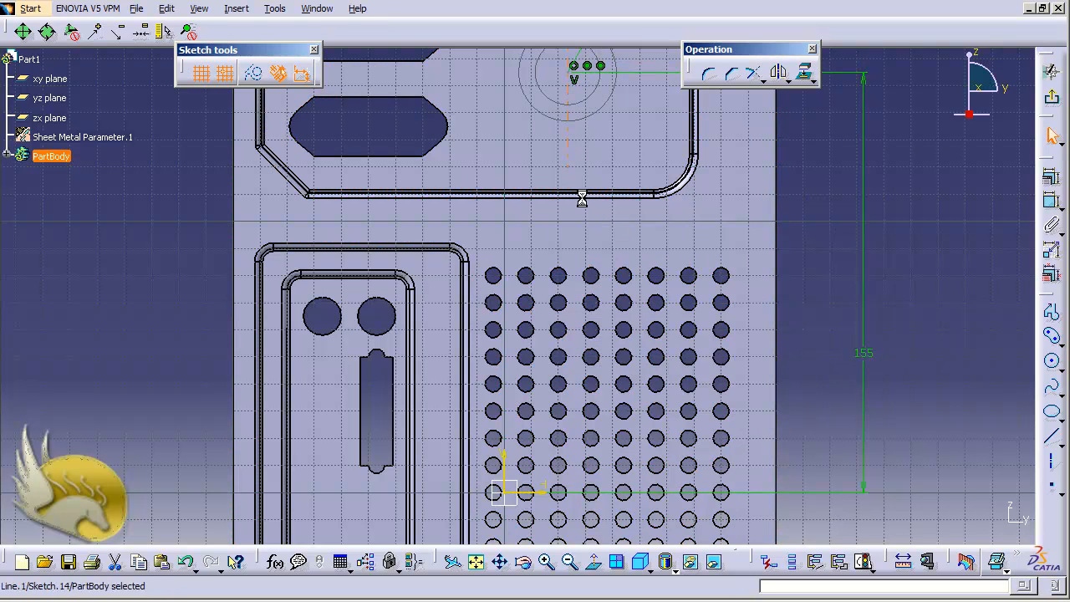
{"action": "left_click", "coordinate": [502, 468], "text": "ctrl"}
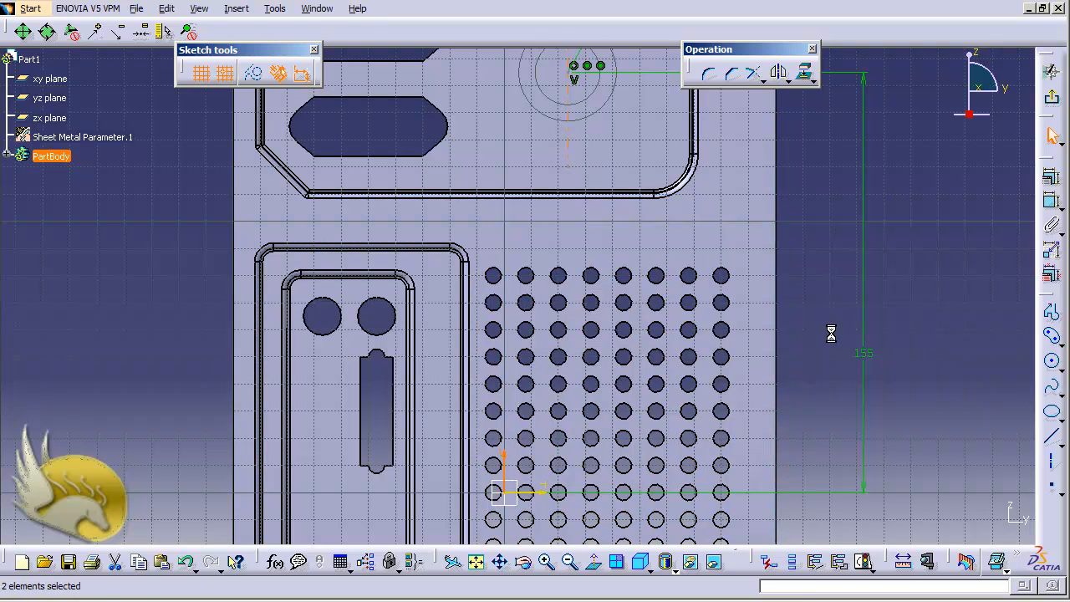
{"action": "left_click", "coordinate": [1055, 226]}
{"action": "left_click", "coordinate": [843, 318]}
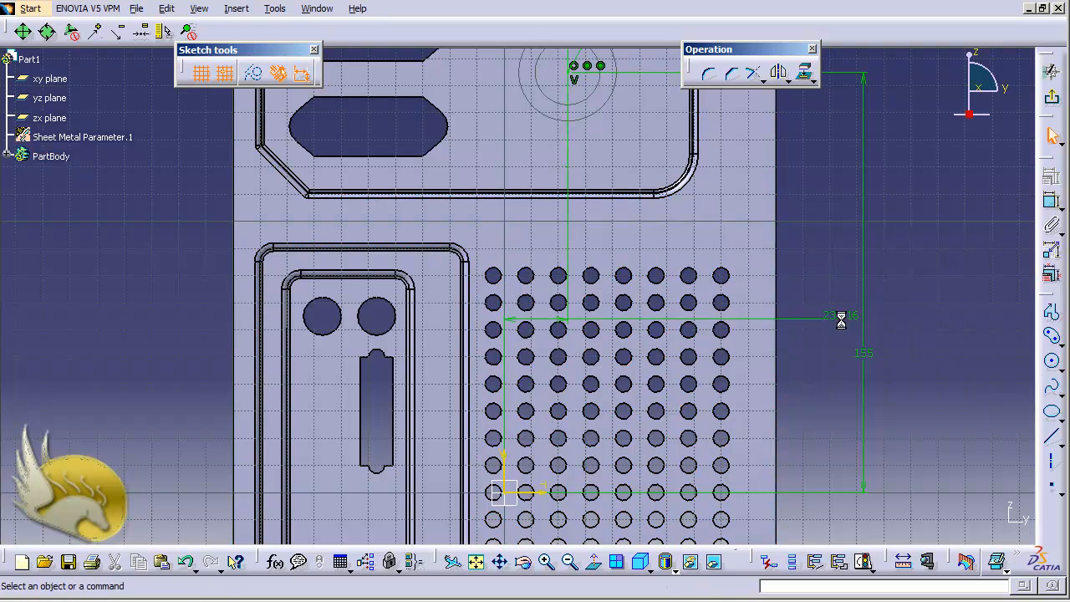
{"action": "double_click", "coordinate": [842, 316]}
{"action": "type", "text": "25"}
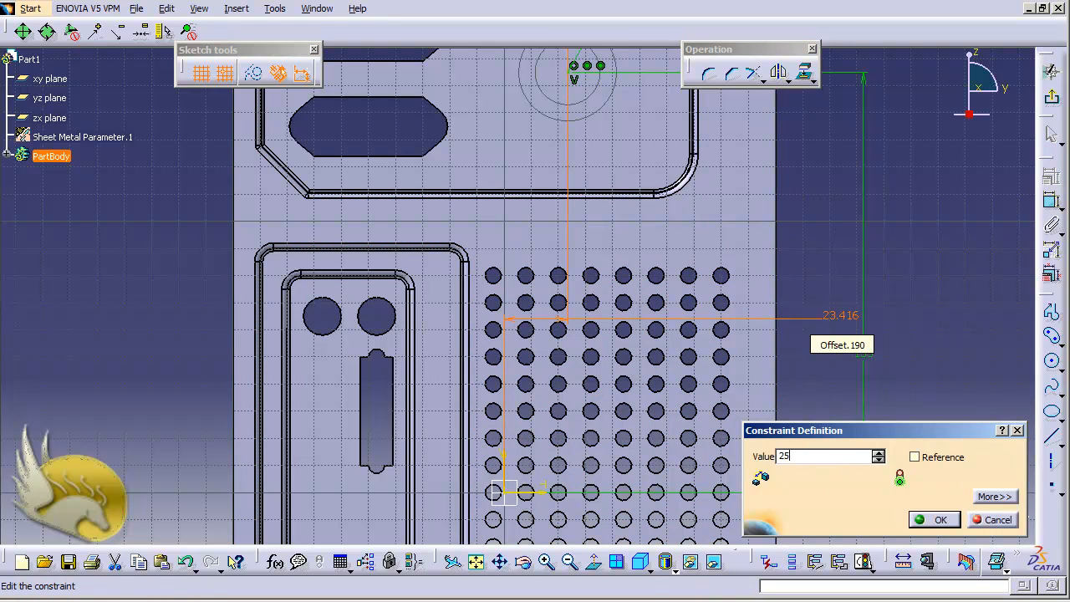
{"action": "key", "text": "Return"}
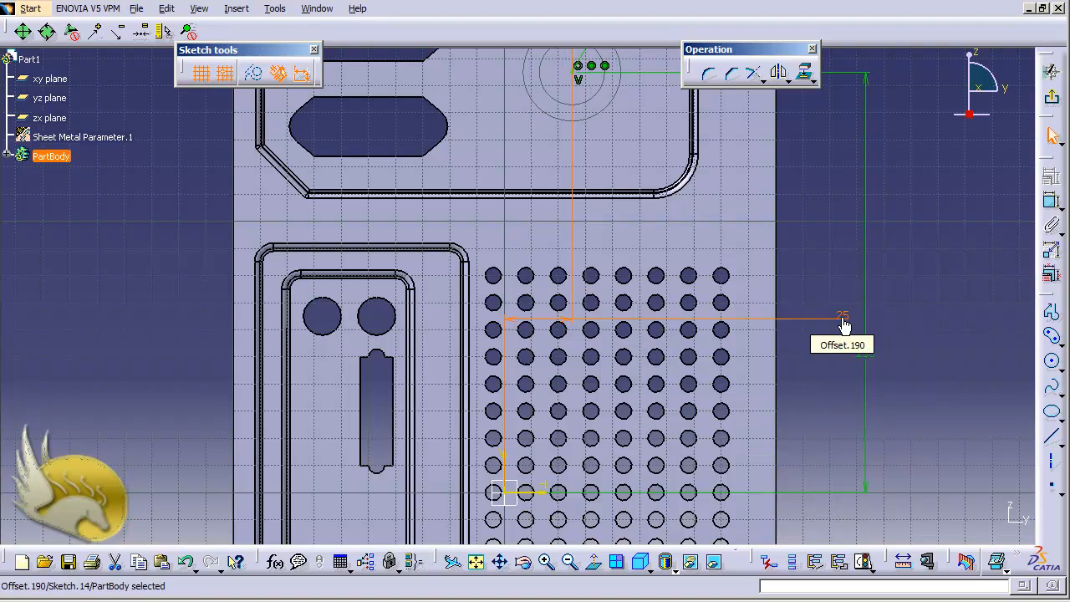
{"action": "left_click", "coordinate": [807, 204]}
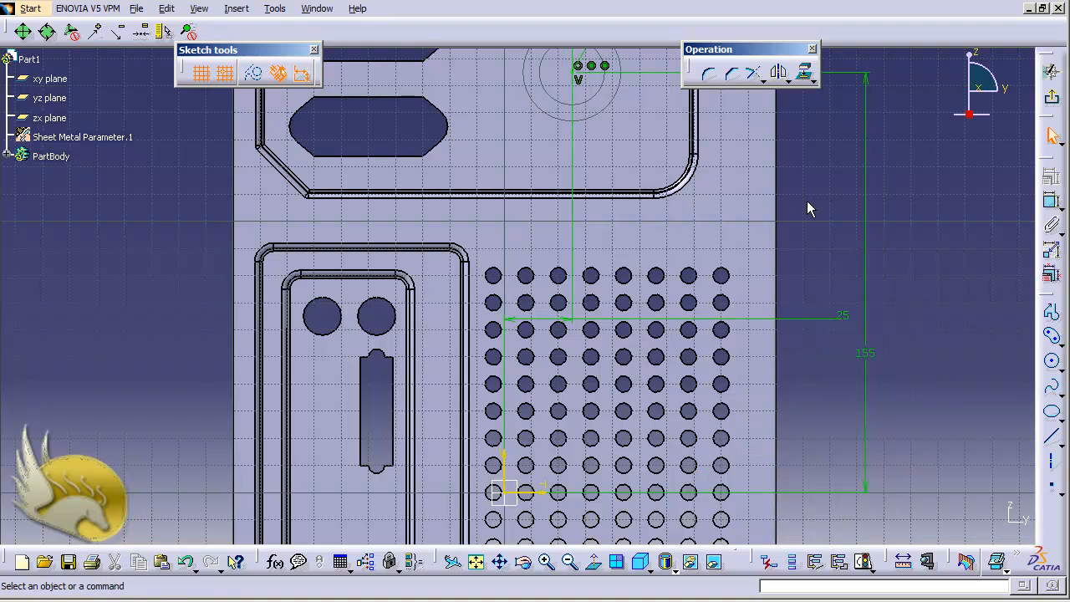
Exit the slot sketch and switch to the Generative Sheetmetal Design workbench.
{"action": "scroll", "coordinate": [807, 201], "scroll_direction": "down", "scroll_amount": 3}
{"action": "scroll", "coordinate": [808, 203], "scroll_direction": "up", "scroll_amount": 6}
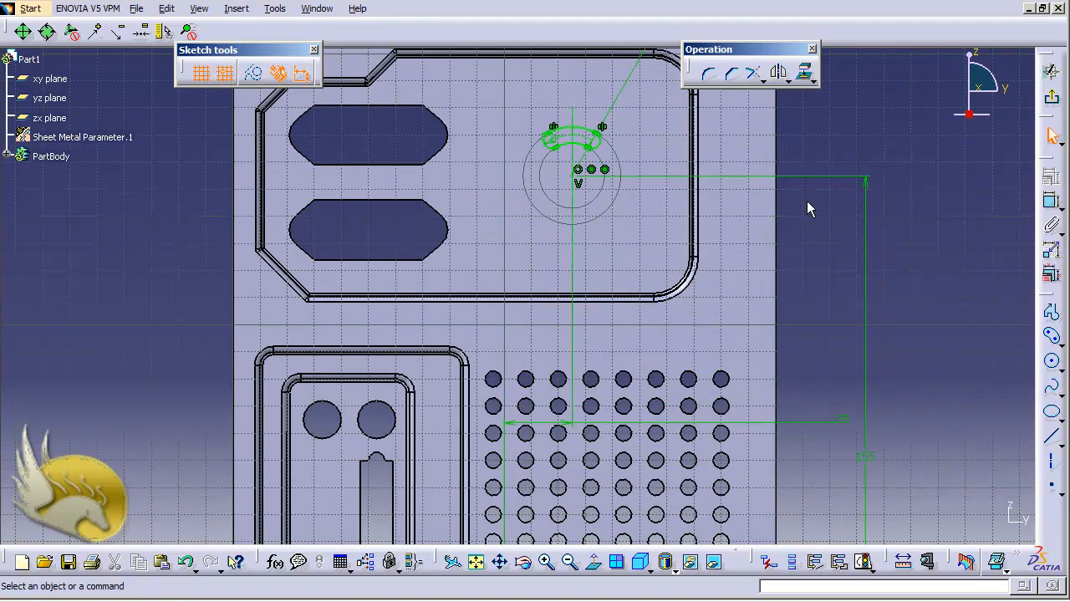
{"action": "left_click", "coordinate": [1052, 97]}
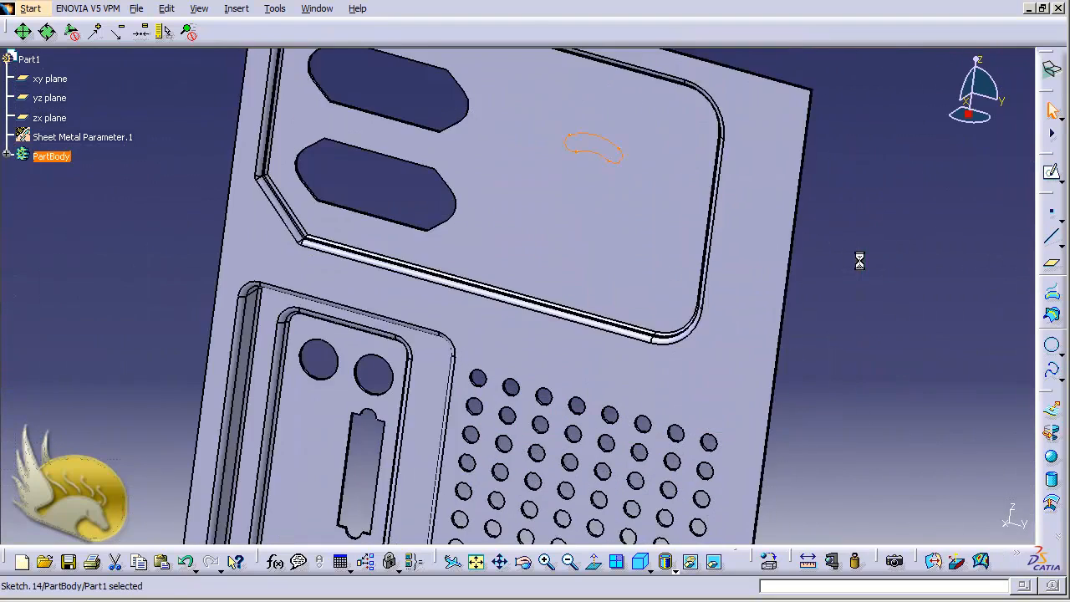
{"action": "left_click", "coordinate": [240, 10]}
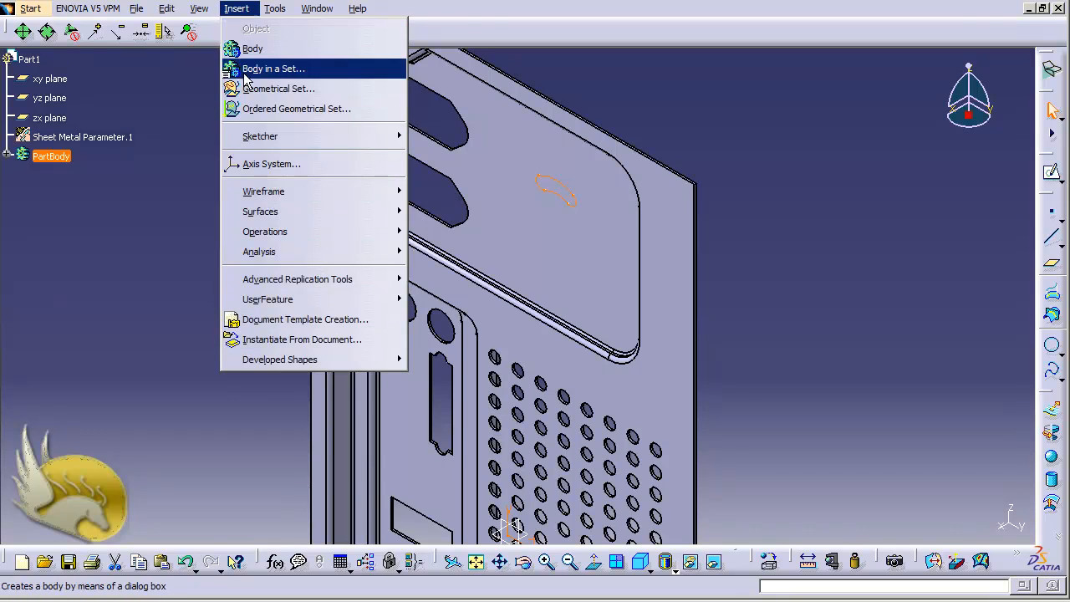
{"action": "mouse_move", "coordinate": [31, 11]}
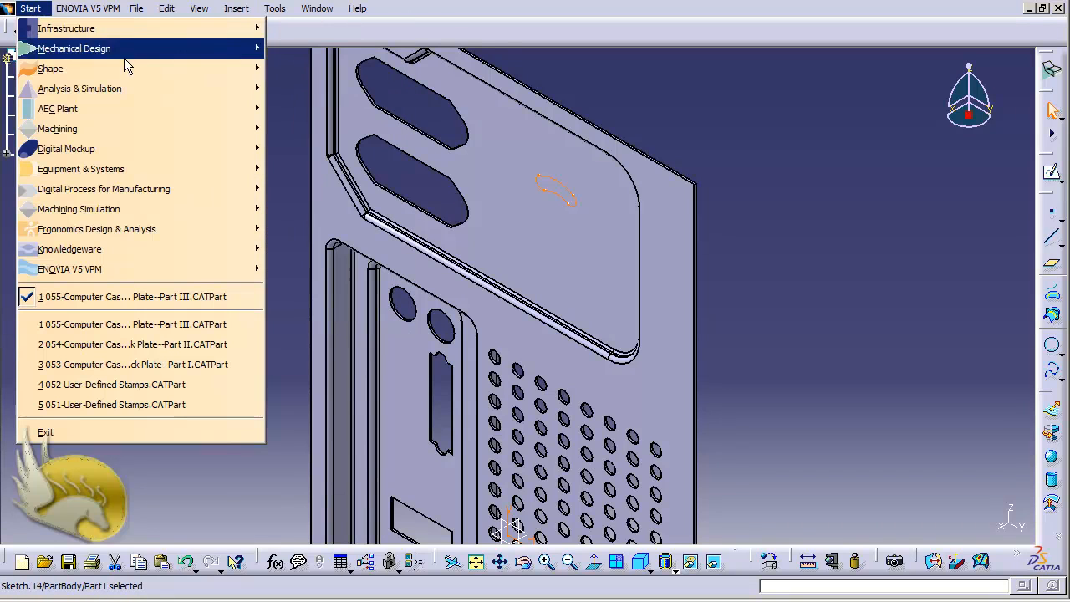
{"action": "mouse_move", "coordinate": [158, 53]}
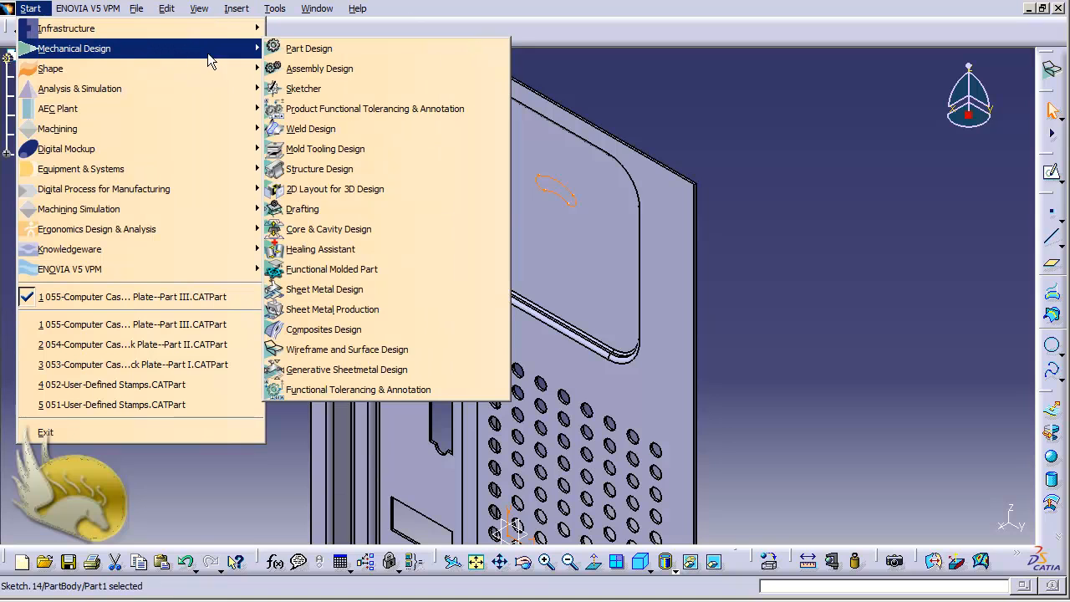
{"action": "left_click", "coordinate": [398, 370]}
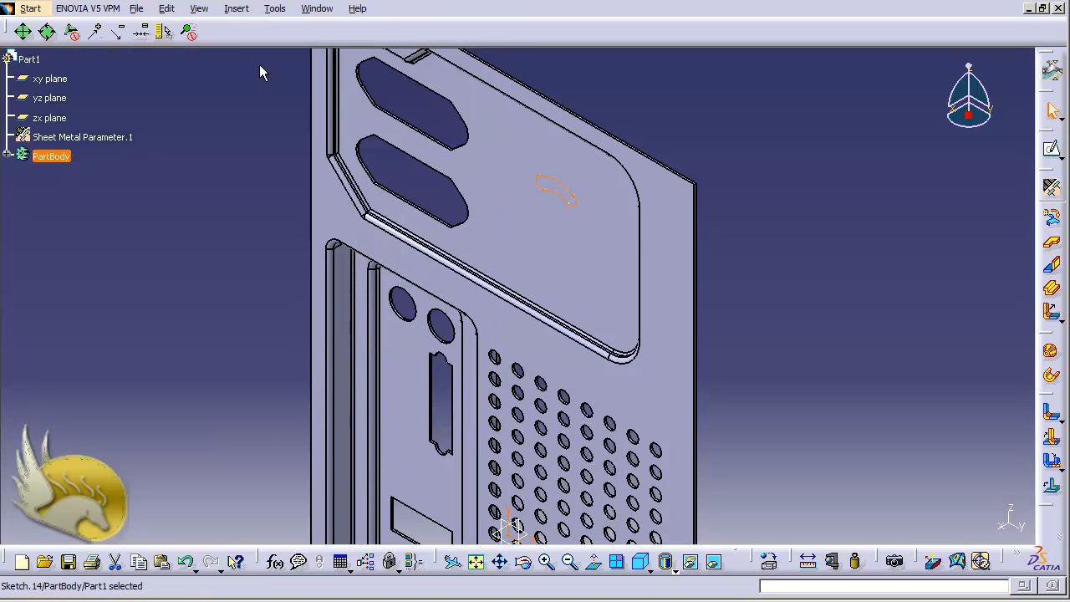
Create a sheetmetal standard Cut Out from the curved slot sketch with the end limit Up to last.
{"action": "left_click", "coordinate": [236, 10]}
{"action": "mouse_move", "coordinate": [372, 355]}
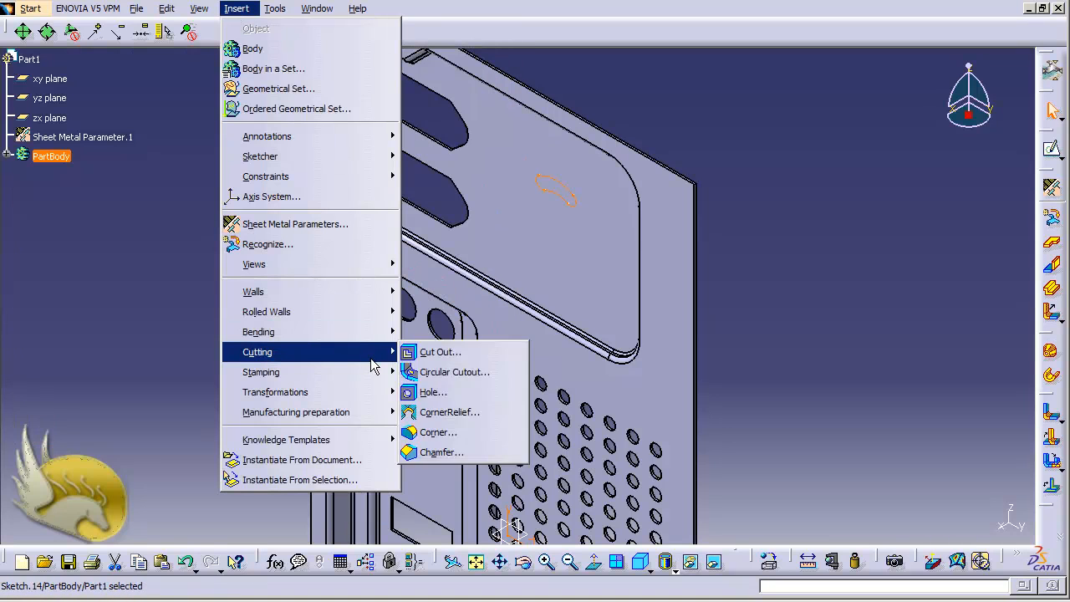
{"action": "left_click", "coordinate": [440, 352]}
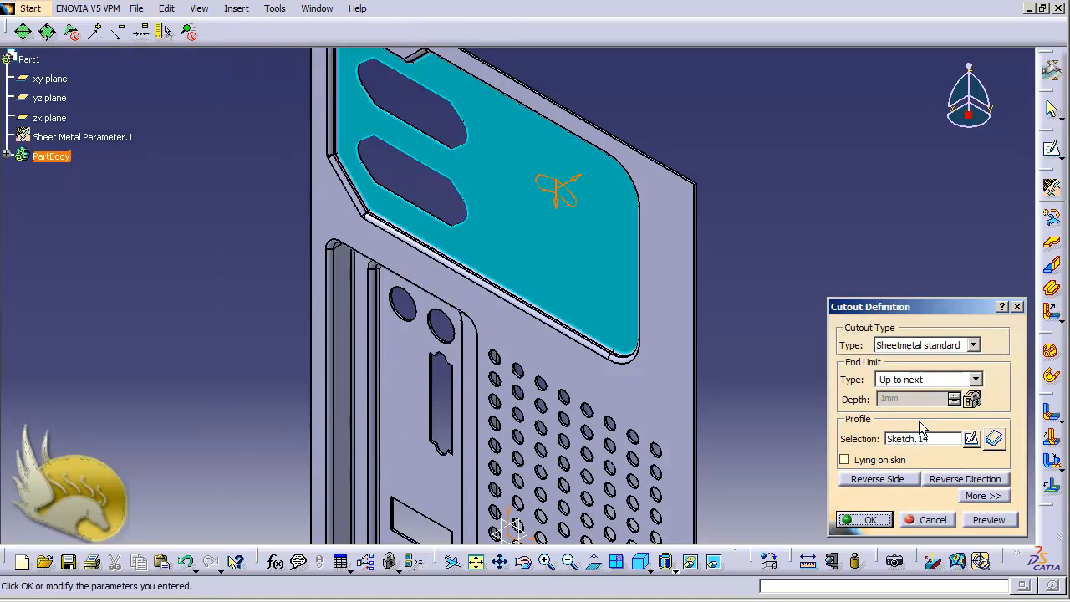
{"action": "left_click", "coordinate": [969, 380]}
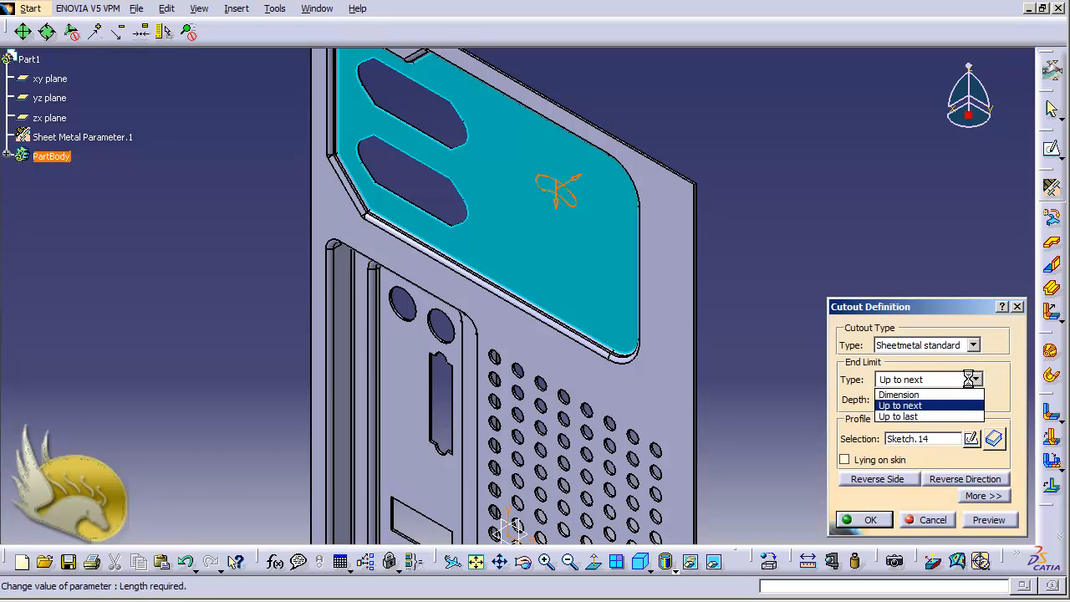
{"action": "left_click", "coordinate": [936, 419]}
{"action": "left_click", "coordinate": [864, 519]}
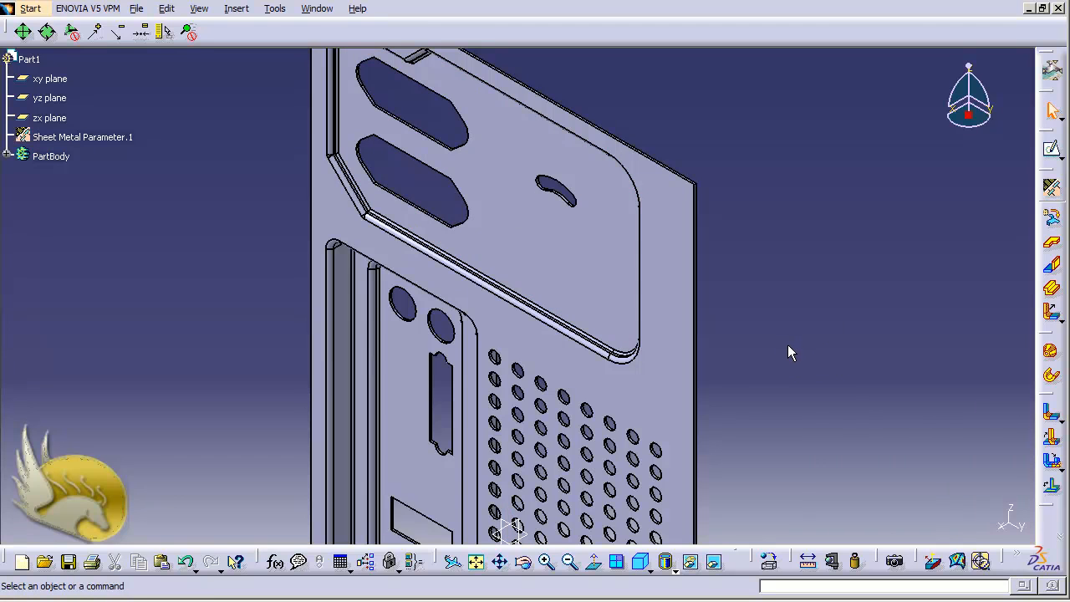
Start a circular pattern of the curved slot cutout on the large upper stamp.
{"action": "key", "text": "shift+Right"}
{"action": "key", "text": "shift+Right"}
{"action": "key", "text": "shift+Right"}
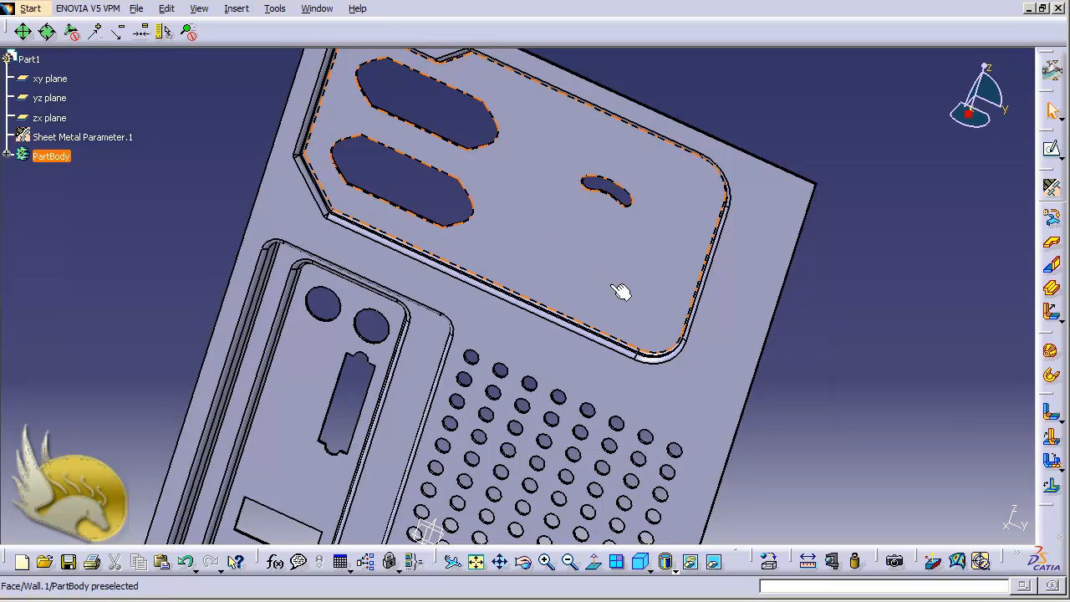
{"action": "left_click", "coordinate": [237, 9]}
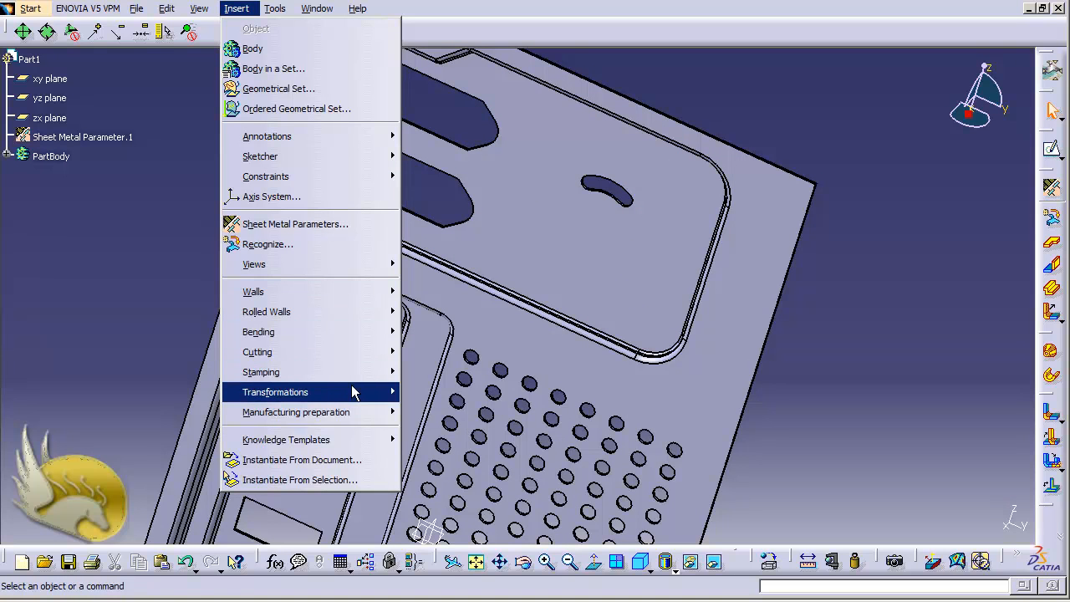
{"action": "mouse_move", "coordinate": [356, 393]}
{"action": "left_click", "coordinate": [450, 422]}
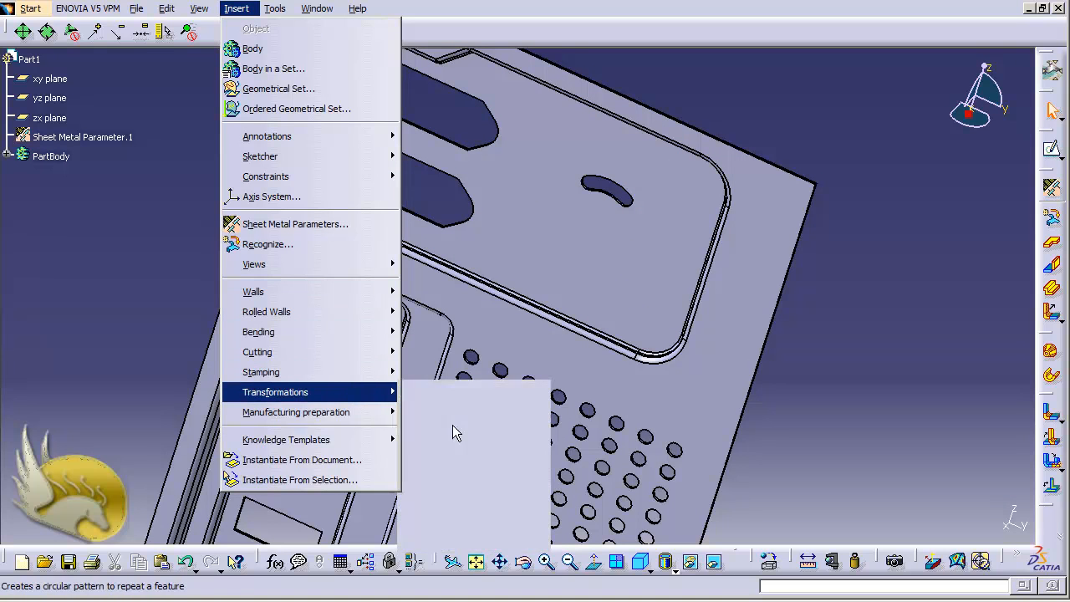
{"action": "left_click", "coordinate": [632, 205]}
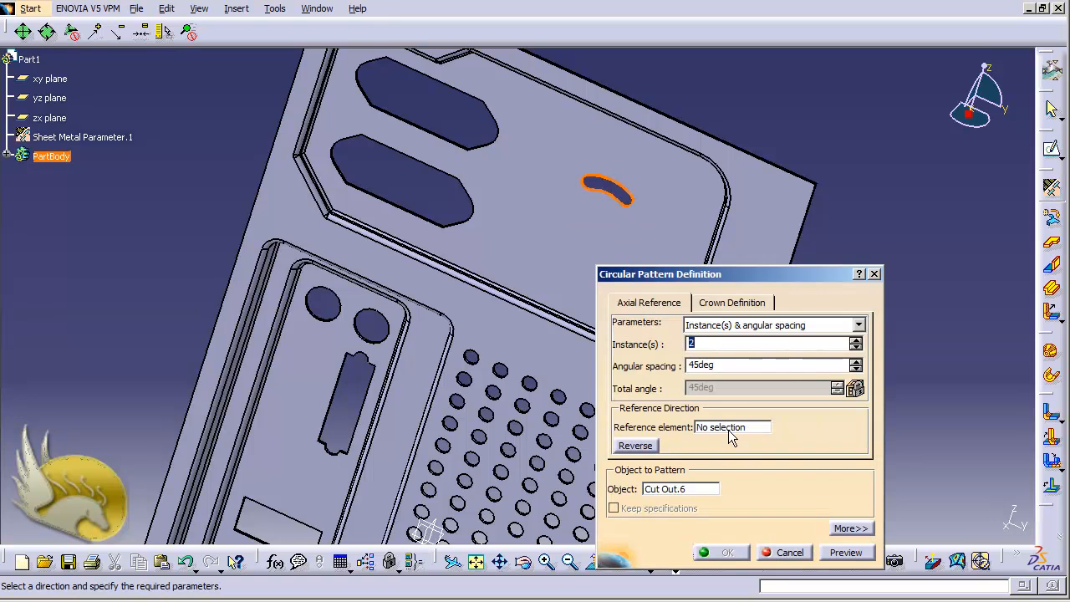
{"action": "left_click_drag", "start_coordinate": [748, 275], "coordinate": [891, 244]}
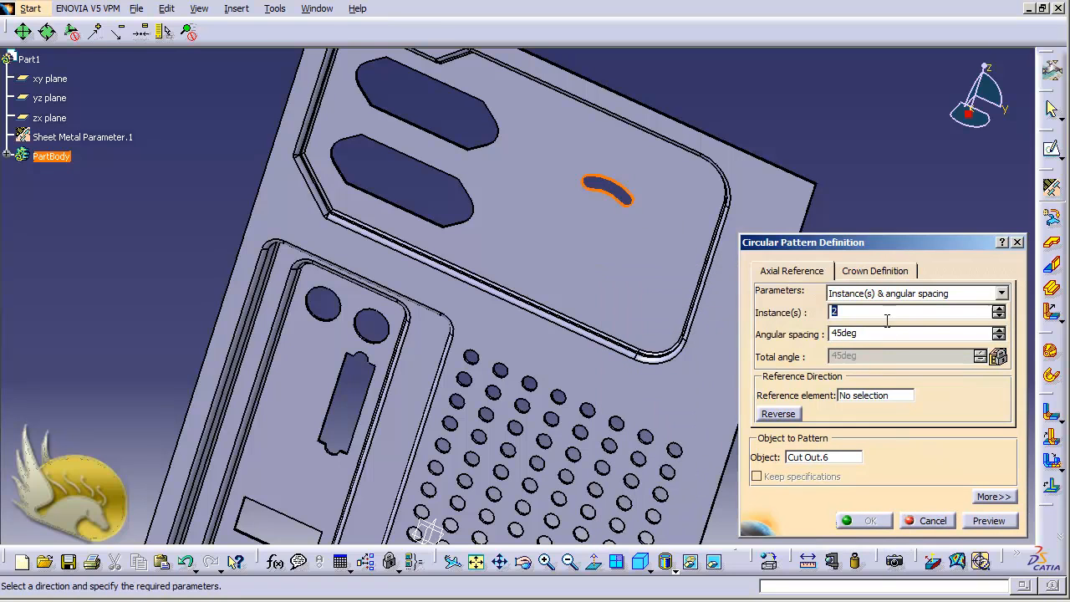
Begin creating a new line of type Point-Direction as the circular pattern's reference element.
{"action": "right_click", "coordinate": [875, 399]}
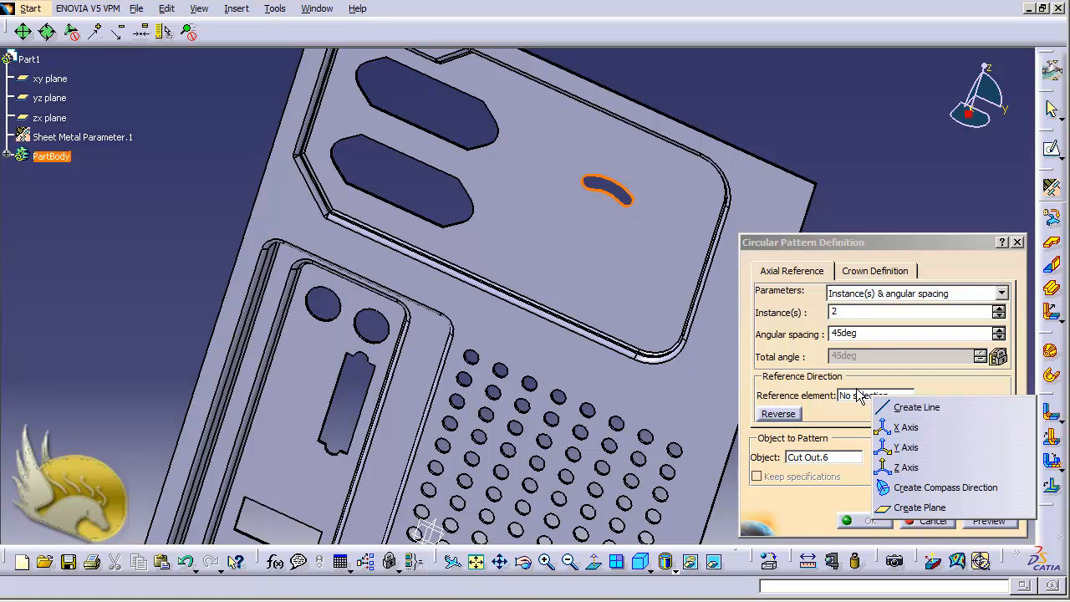
{"action": "left_click", "coordinate": [917, 408]}
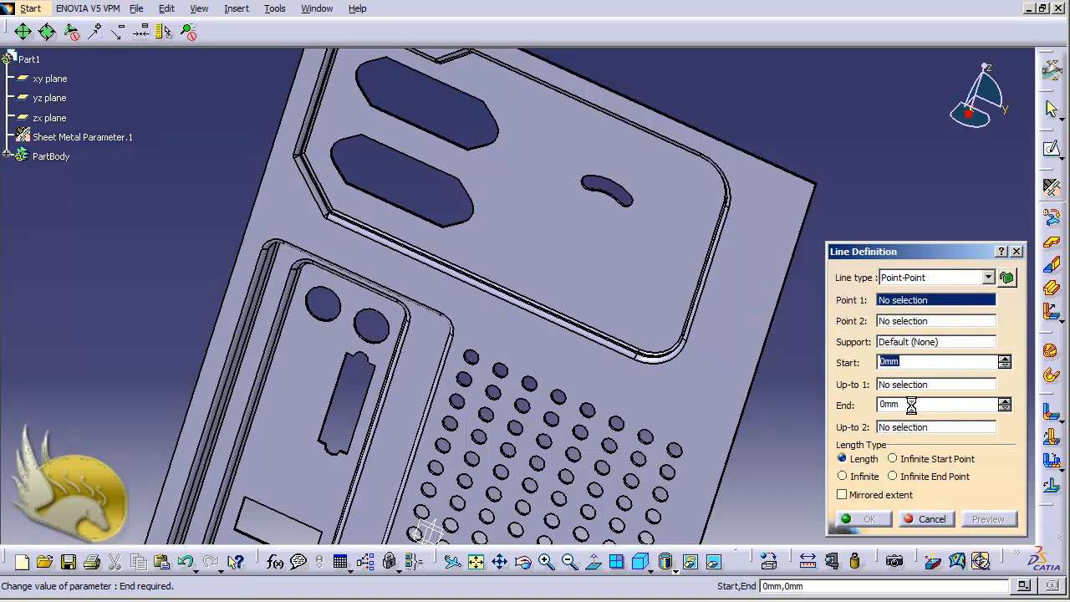
{"action": "left_click", "coordinate": [988, 277]}
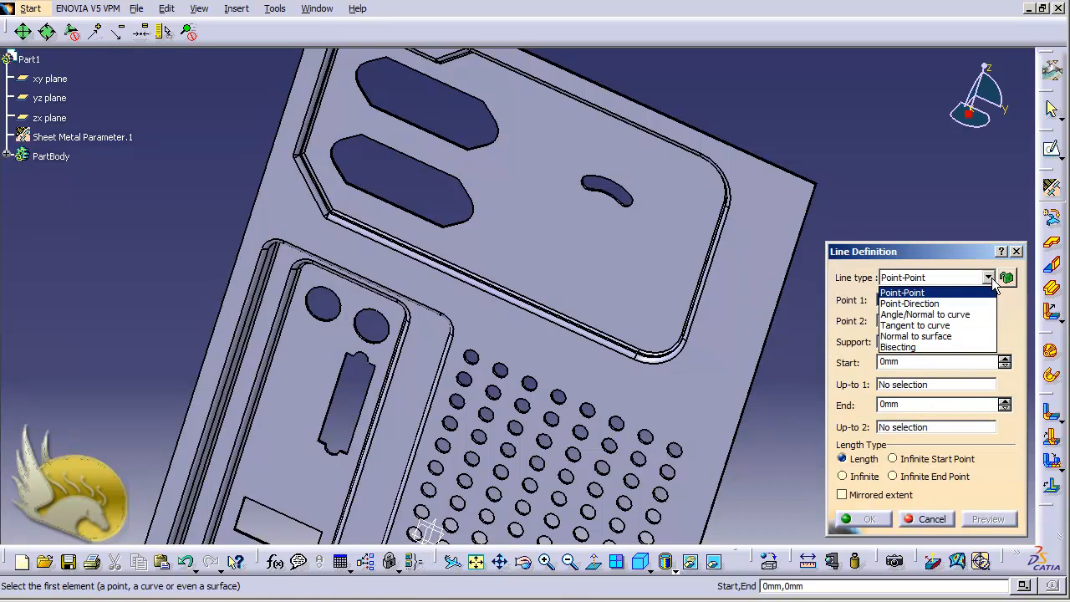
{"action": "left_click", "coordinate": [939, 305]}
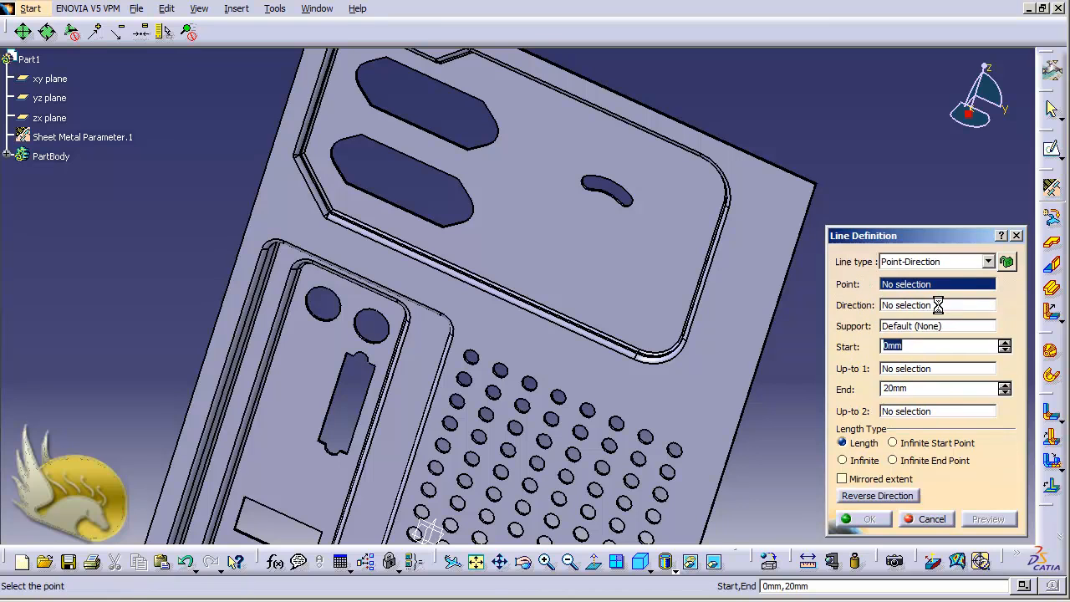
Create the line's starting point at the centre of the curved slot's inner arc edge using the Circle / Sphere / Ellipse center type.
{"action": "right_click", "coordinate": [895, 288]}
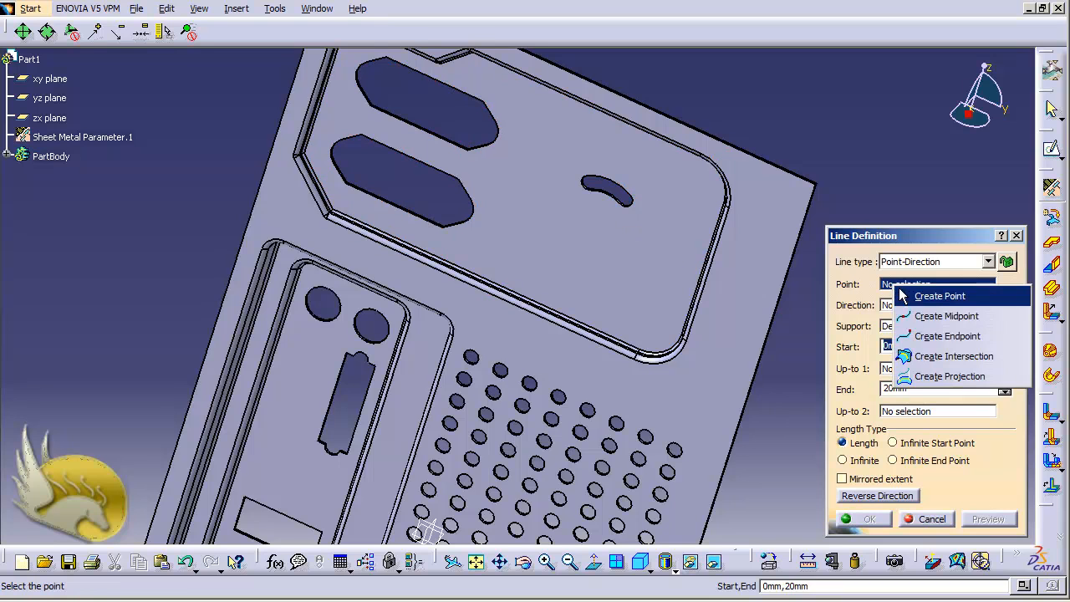
{"action": "left_click", "coordinate": [923, 297]}
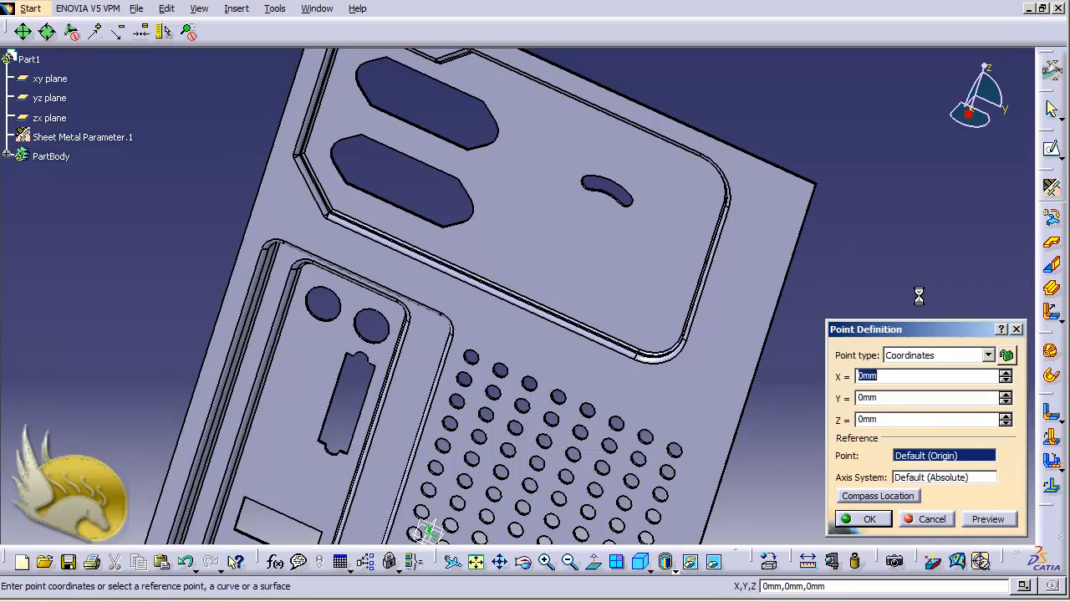
{"action": "left_click", "coordinate": [988, 355]}
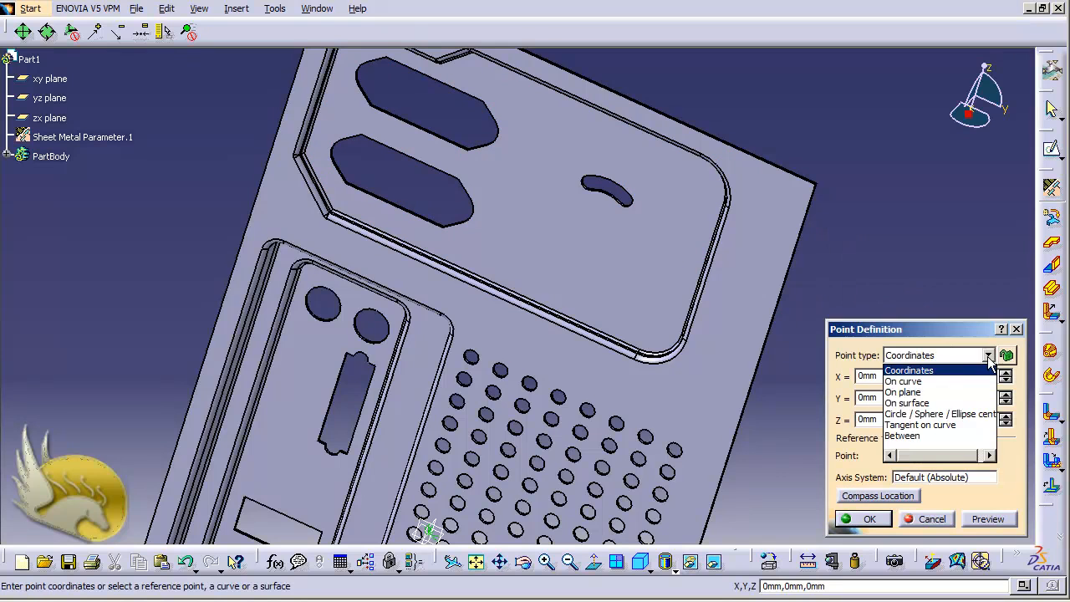
{"action": "left_click", "coordinate": [911, 416]}
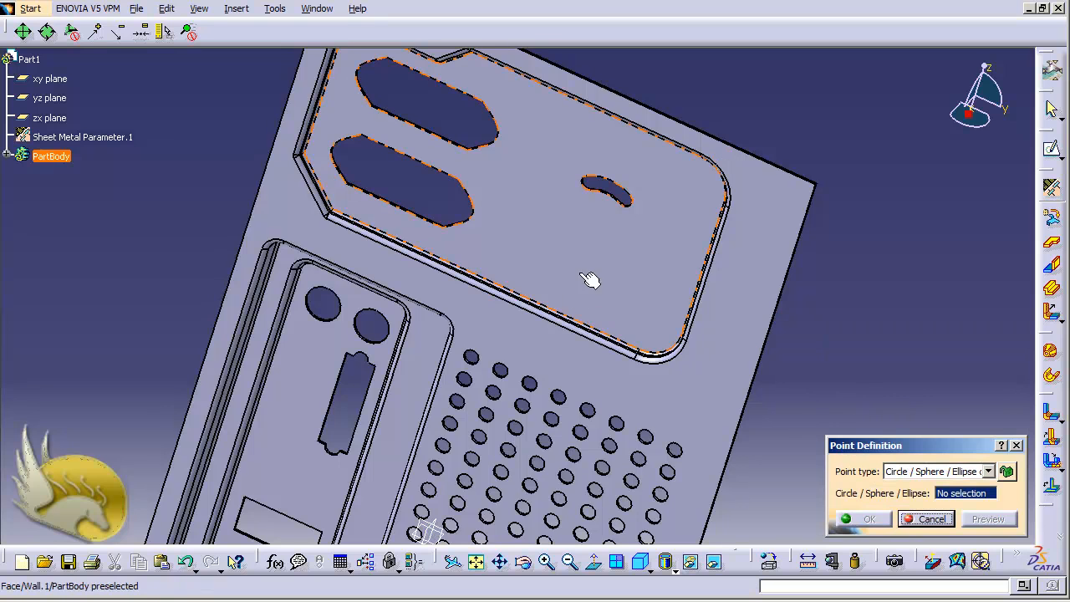
{"action": "left_click", "coordinate": [616, 198]}
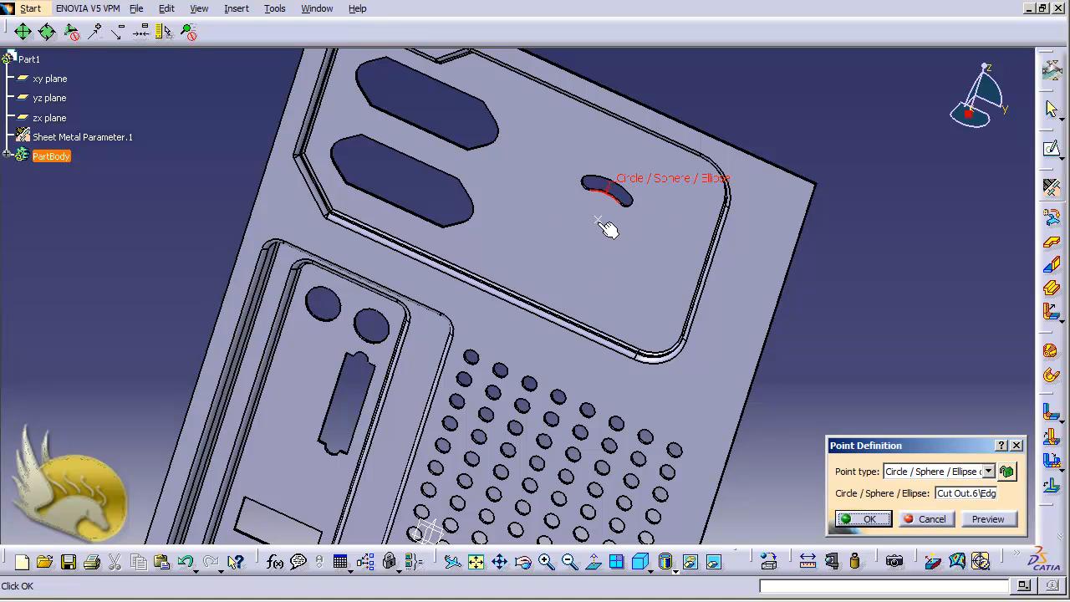
{"action": "left_click", "coordinate": [859, 520]}
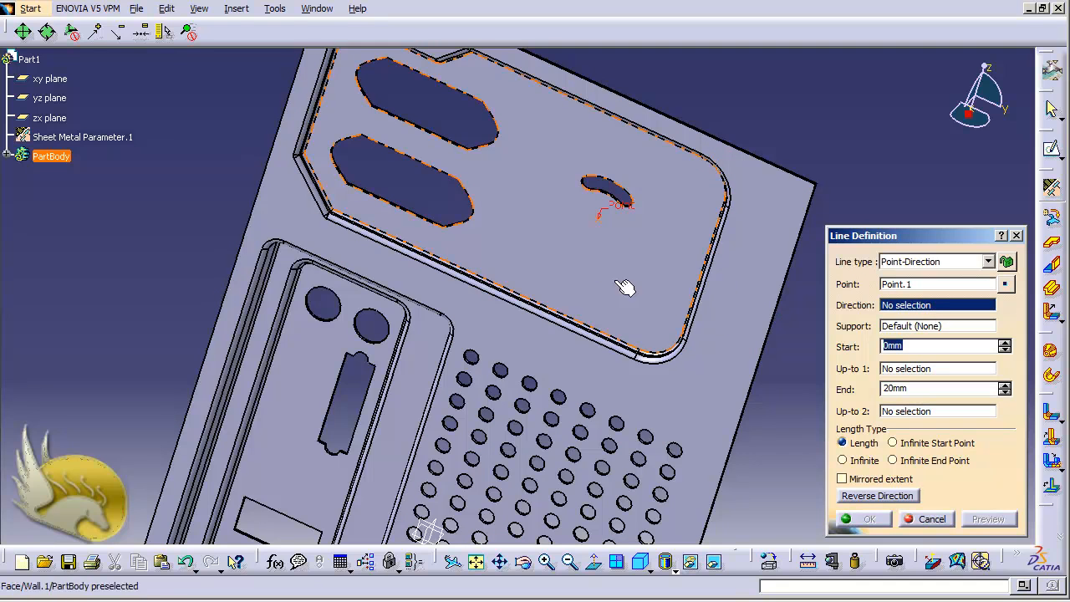
Direct the reference line along the X component with its start at -20 mm, and accept the line.
{"action": "right_click", "coordinate": [891, 310]}
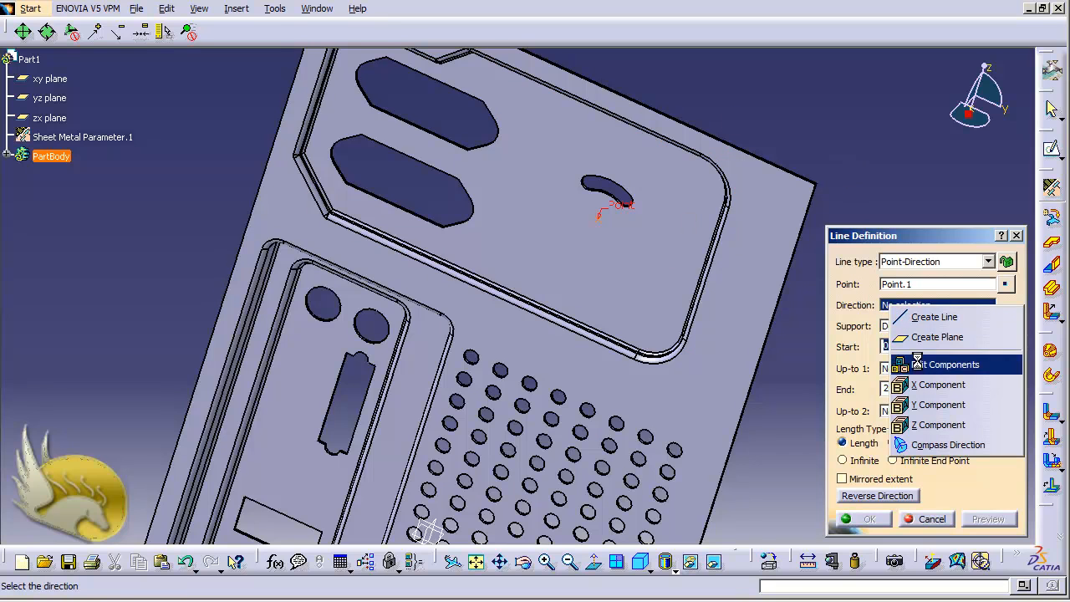
{"action": "left_click", "coordinate": [923, 385]}
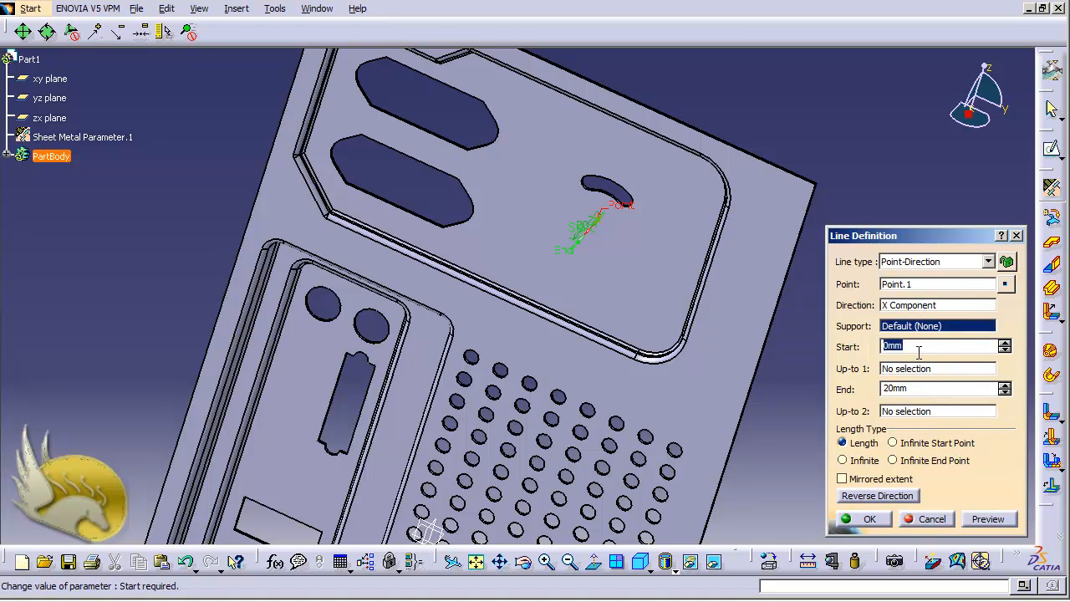
{"action": "type", "text": "-20"}
{"action": "key", "text": "Return"}
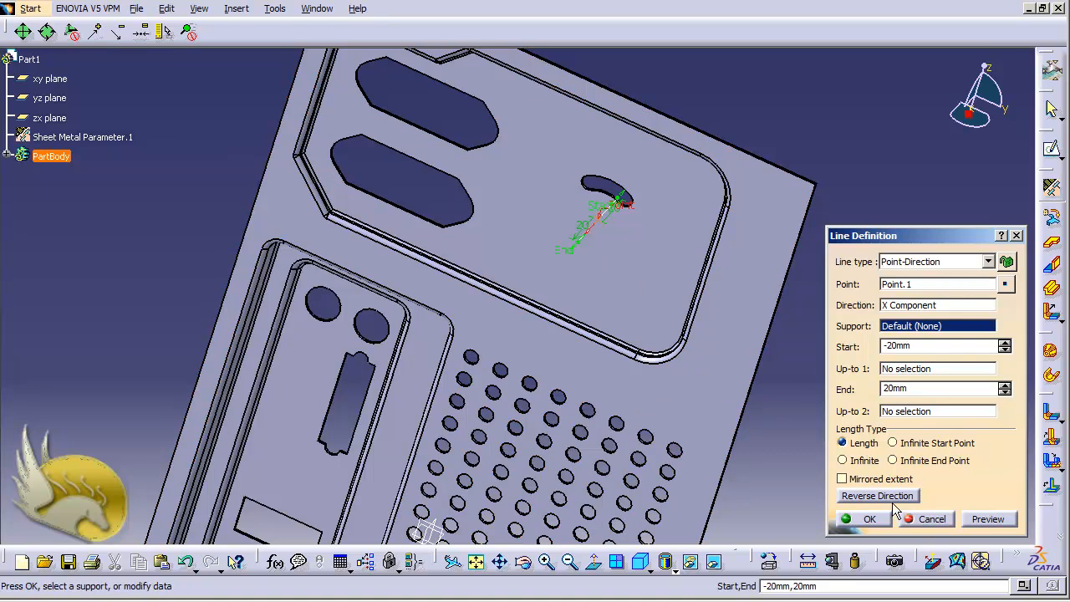
{"action": "left_click", "coordinate": [869, 520]}
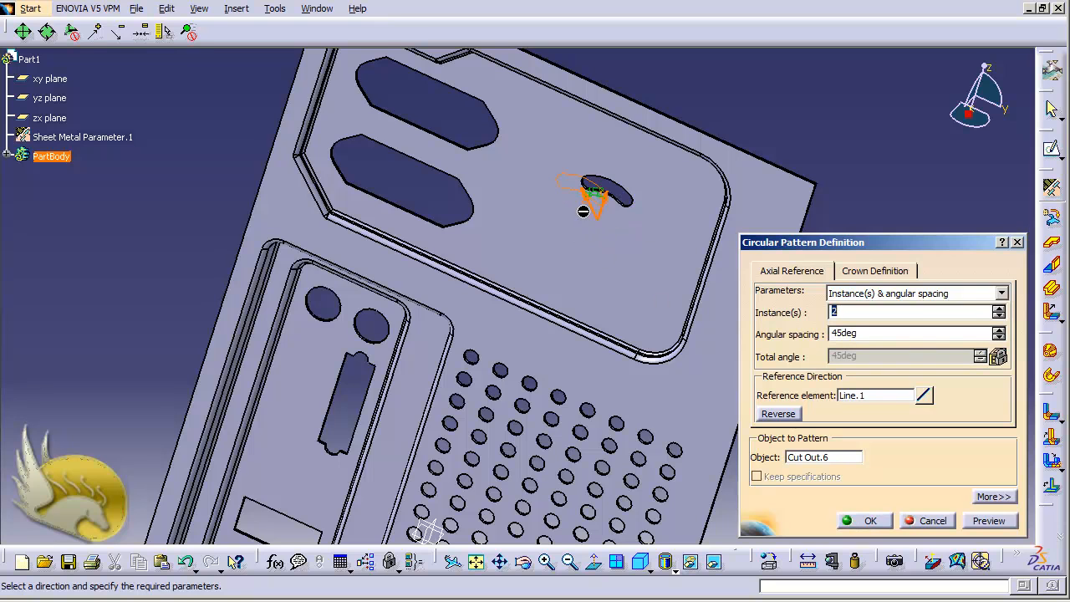
Set the circular pattern to 4 instances with 90deg angular spacing and enable radial alignment of the instances.
{"action": "type", "text": "4"}
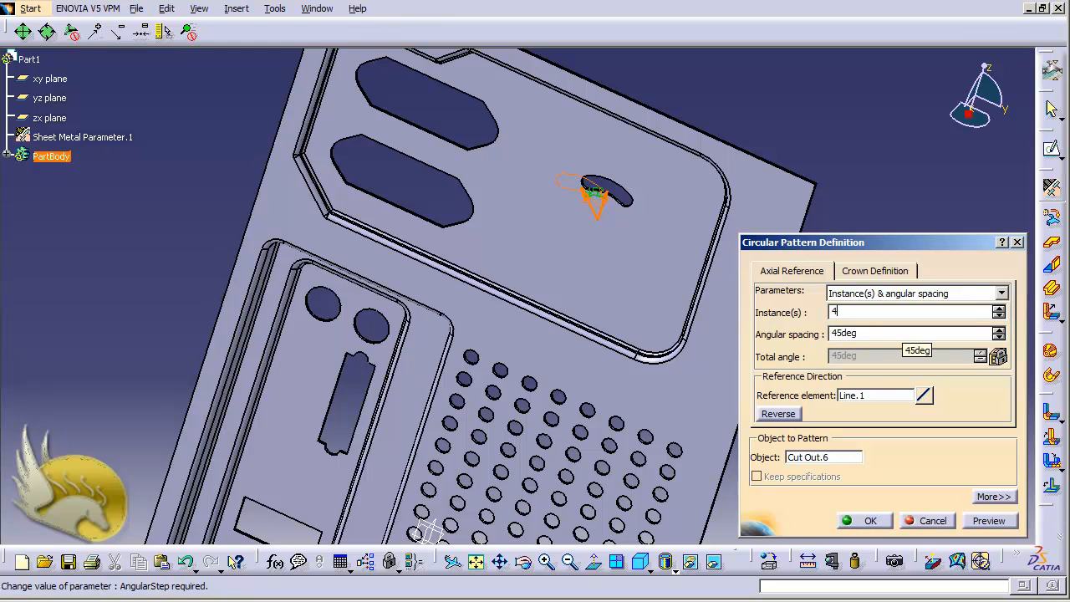
{"action": "double_click", "coordinate": [850, 334]}
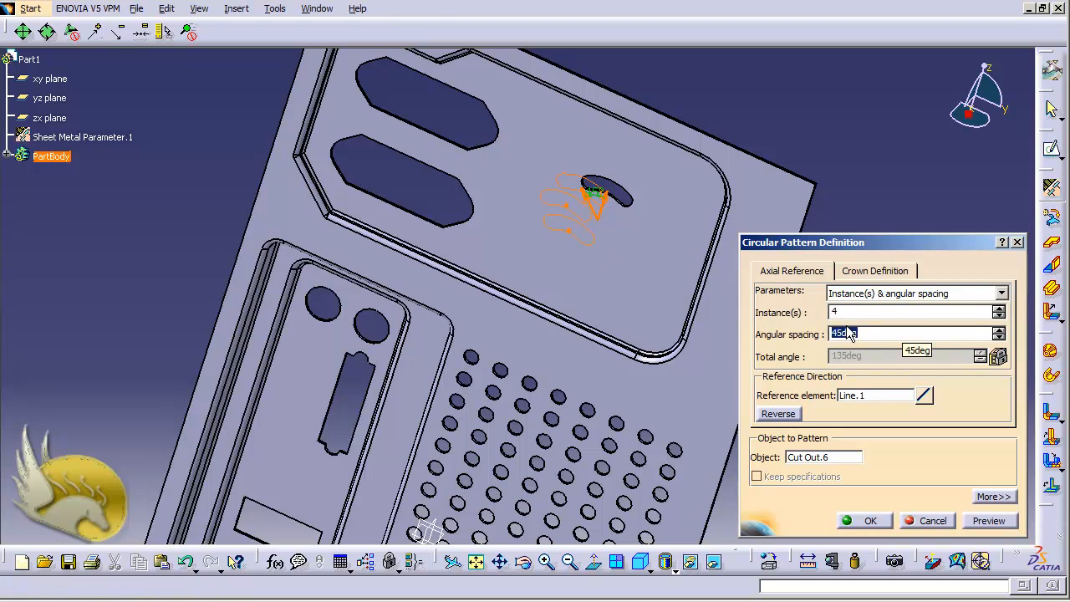
{"action": "type", "text": "90"}
{"action": "key", "text": "Return"}
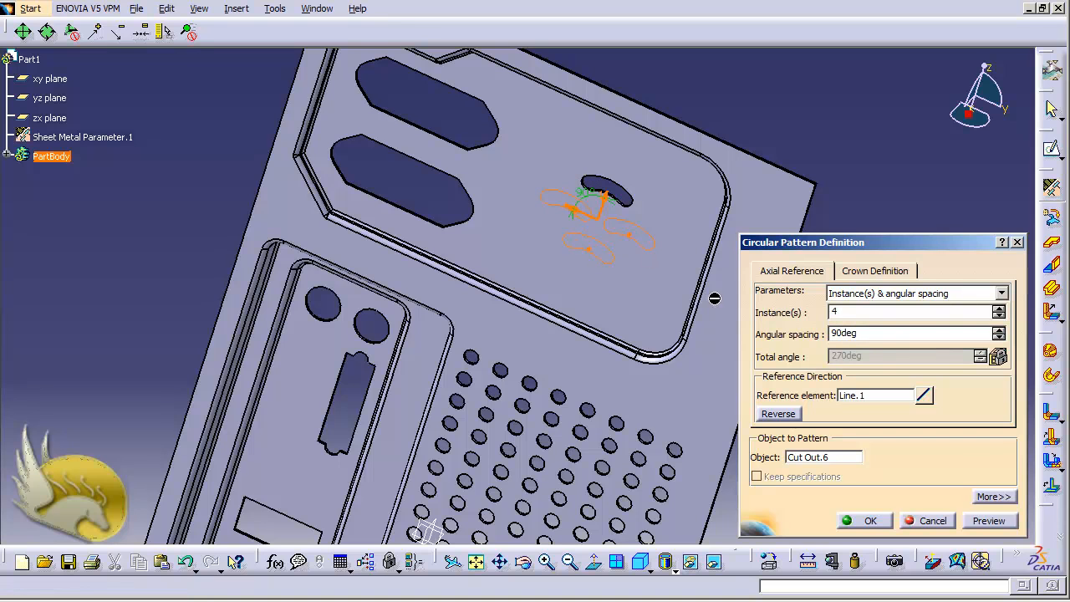
{"action": "left_click", "coordinate": [991, 498]}
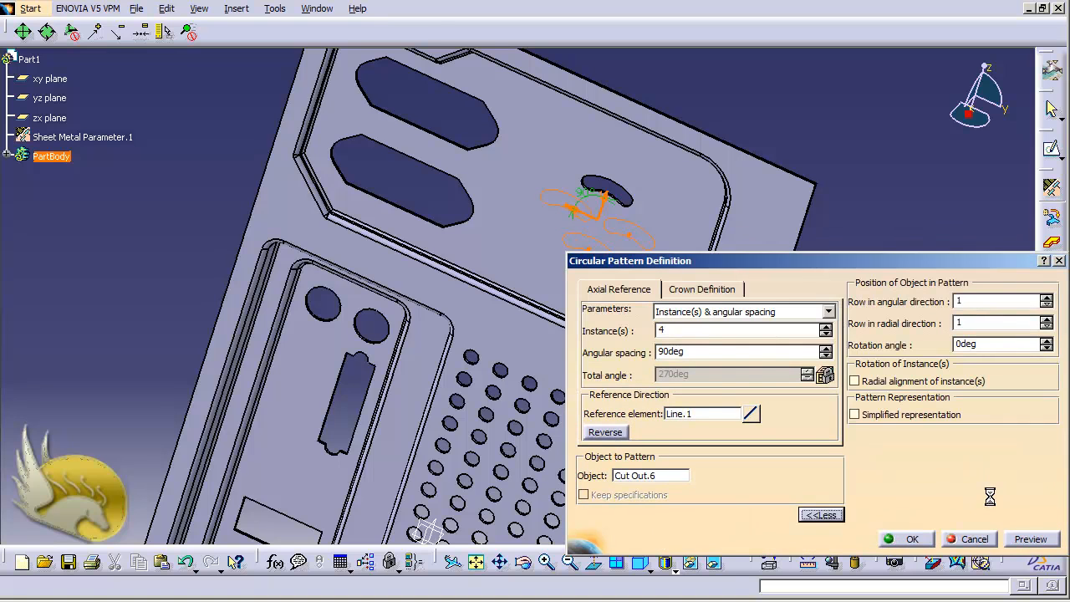
{"action": "left_click", "coordinate": [856, 382]}
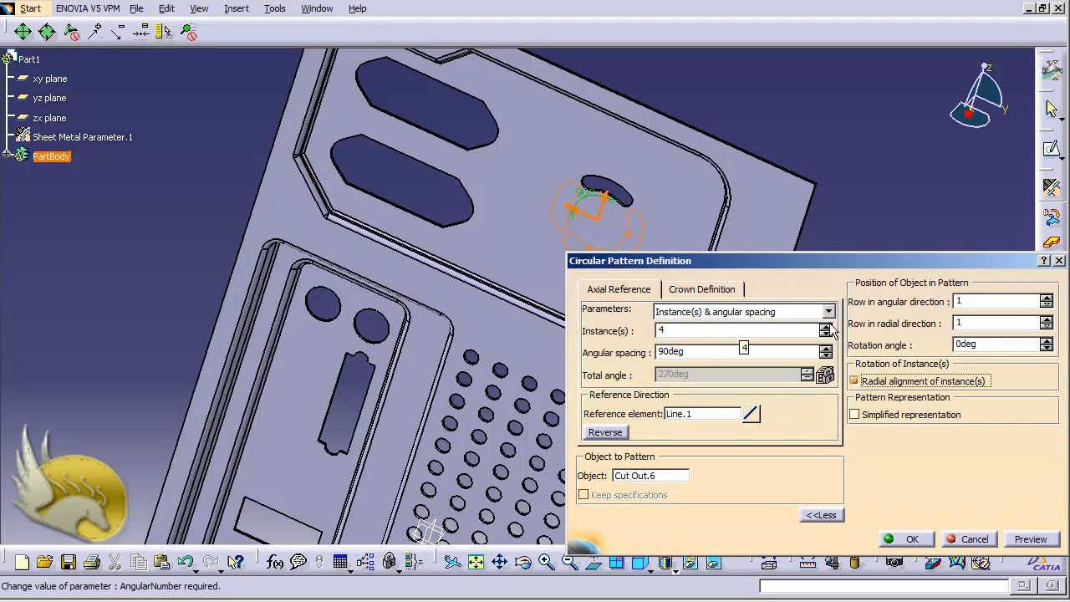
Define the pattern's crown with 2 circles spaced 10 mm apart and create the circular pattern.
{"action": "left_click", "coordinate": [722, 293]}
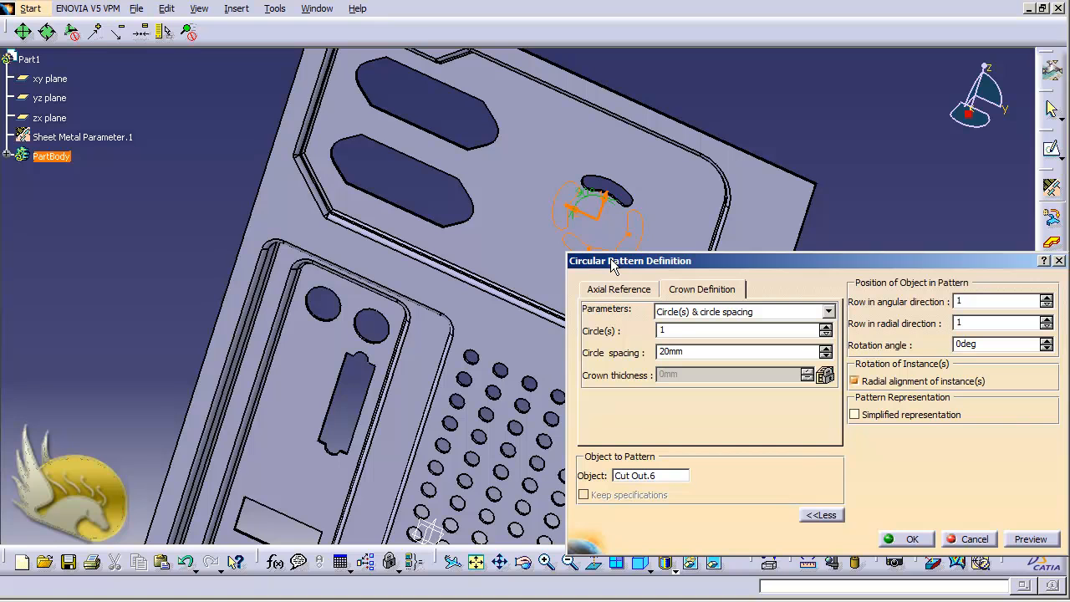
{"action": "double_click", "coordinate": [662, 331]}
{"action": "key", "text": "Return"}
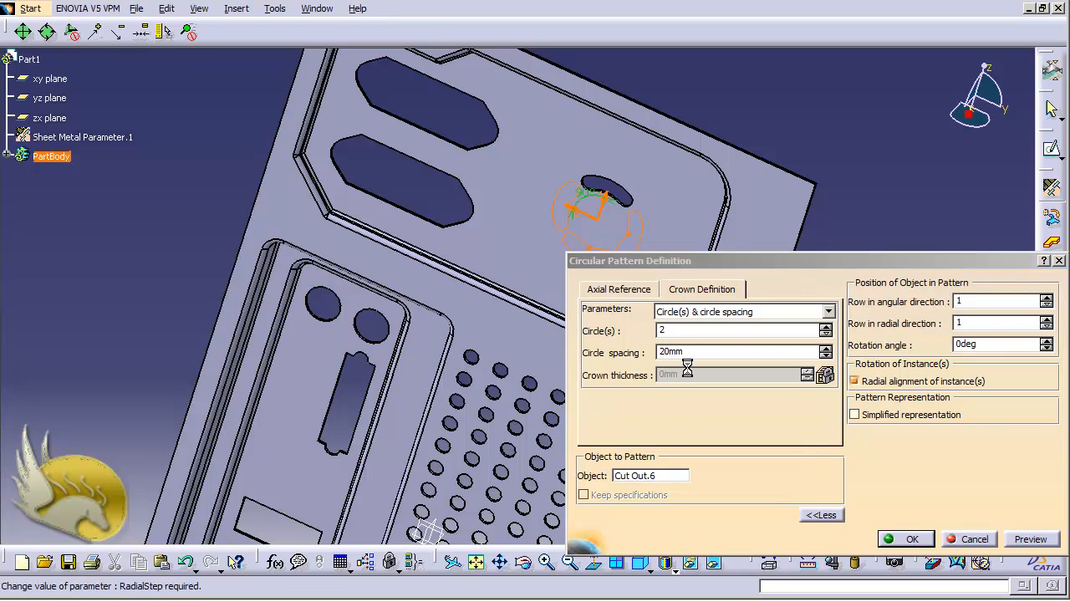
{"action": "double_click", "coordinate": [692, 351]}
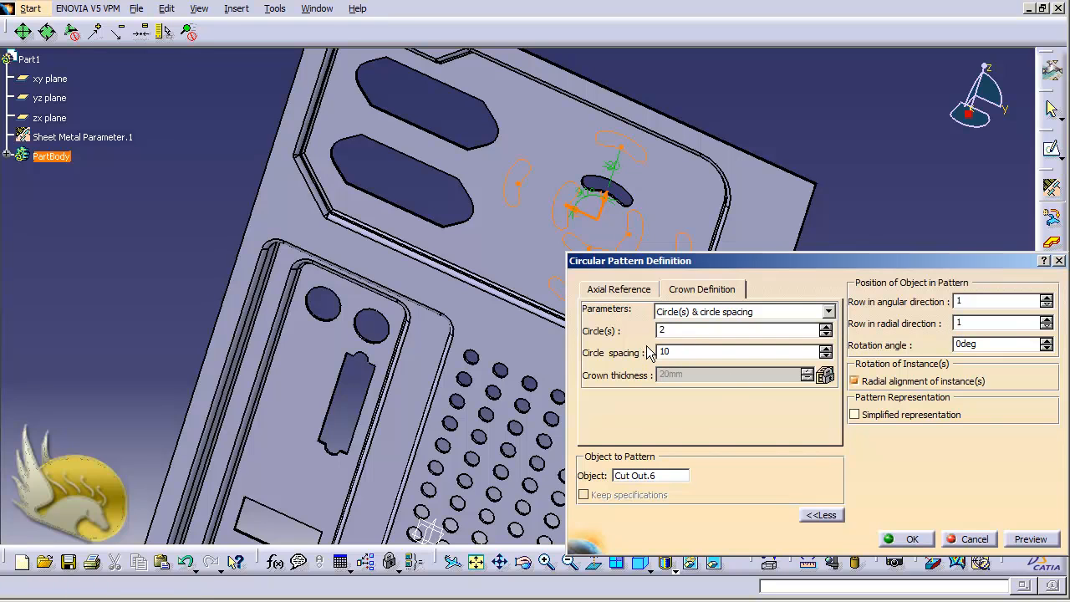
{"action": "left_click", "coordinate": [669, 332]}
{"action": "left_click", "coordinate": [904, 542]}
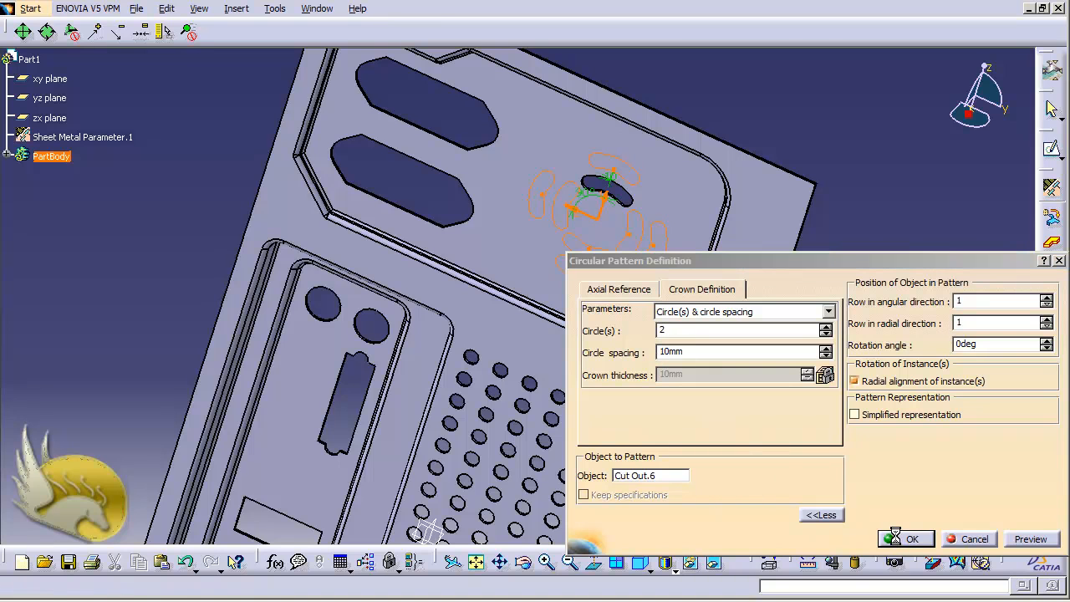